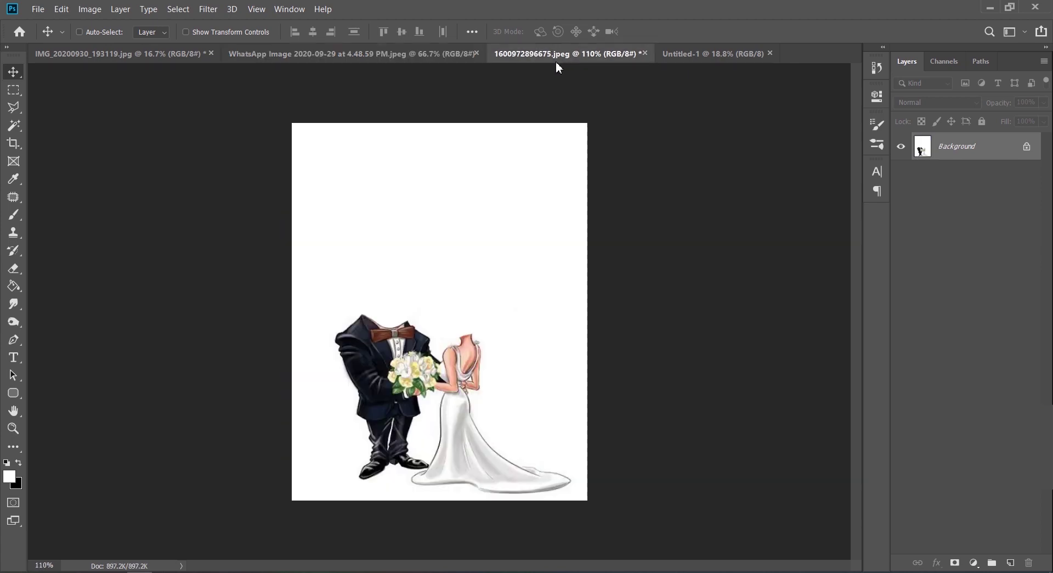
In the IMG_20200930_193119.jpg photo, start a Polygonal Lasso outline up the man's cheek and temple on the doorway side.
{"action": "left_click", "coordinate": [164, 55]}
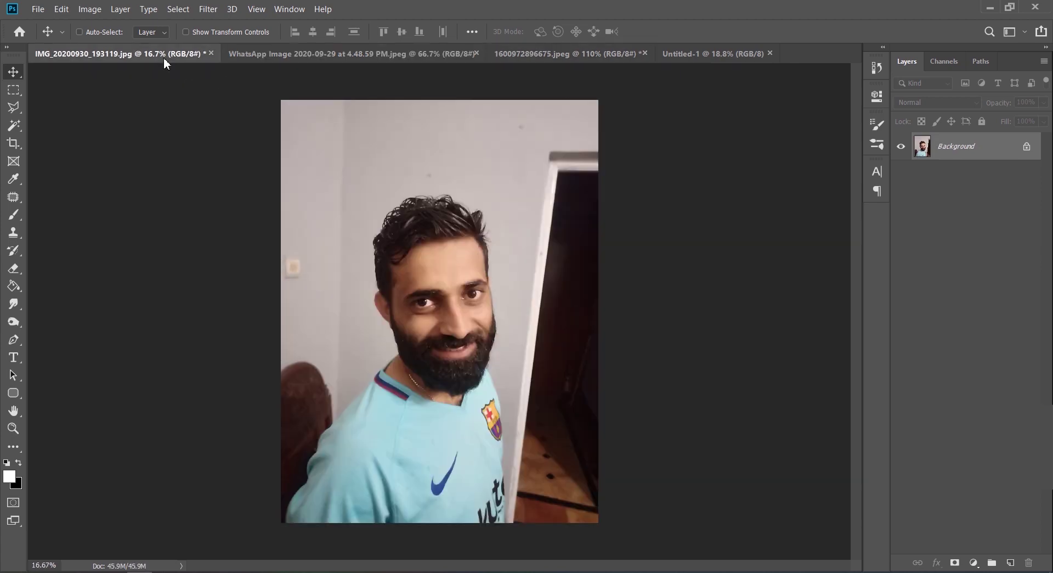
{"action": "left_click", "coordinate": [525, 52]}
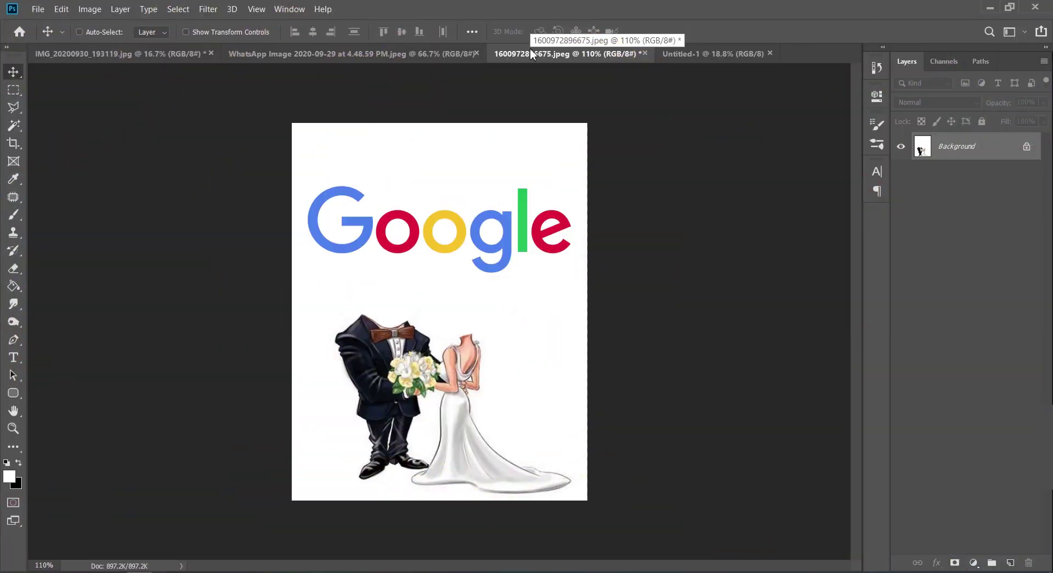
{"action": "left_click", "coordinate": [146, 55]}
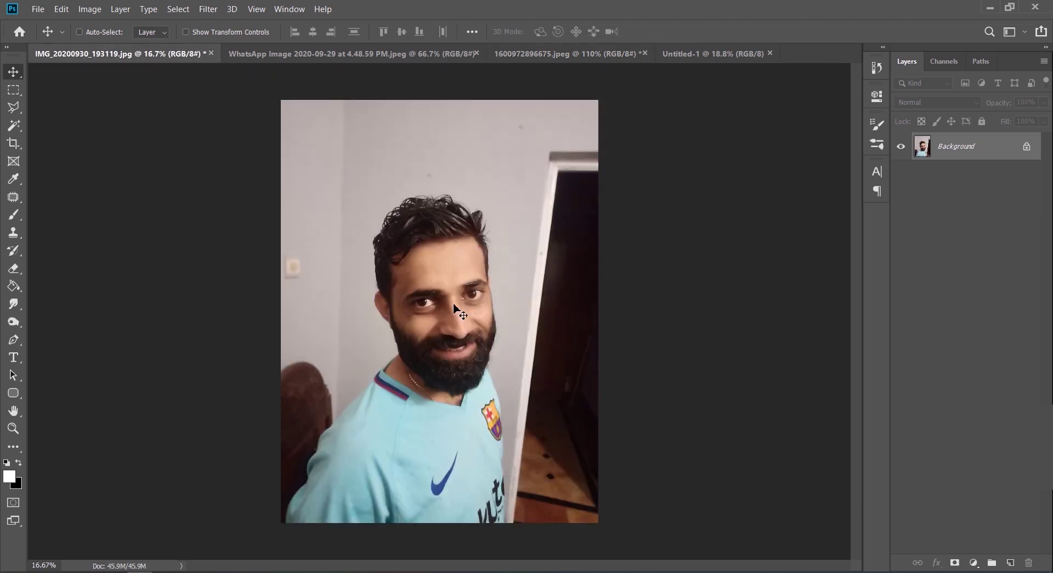
{"action": "scroll", "coordinate": [443, 272], "scroll_direction": "up", "scroll_amount": 5}
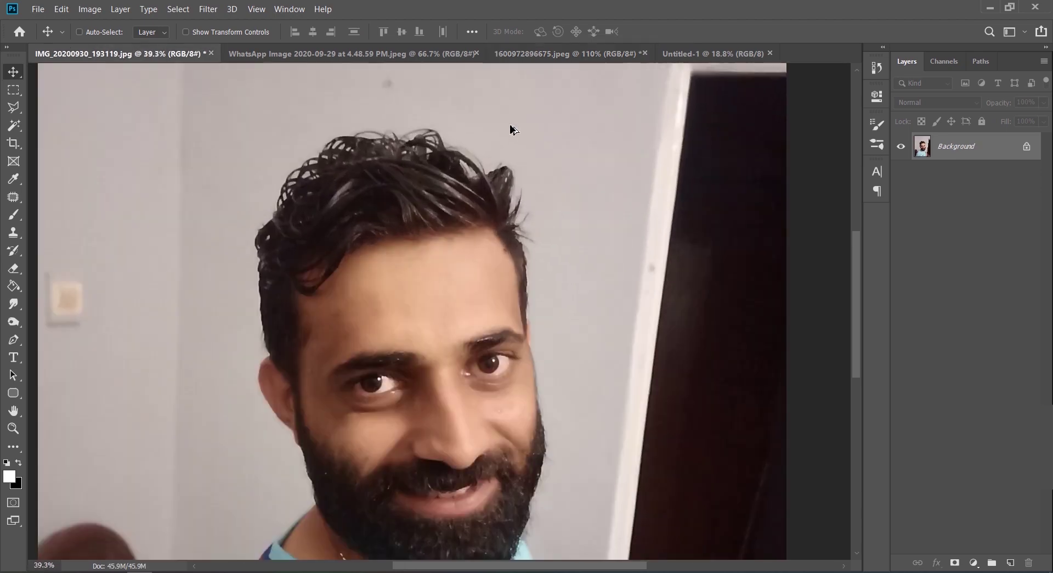
{"action": "scroll", "coordinate": [518, 249], "scroll_direction": "down", "scroll_amount": 4}
{"action": "scroll", "coordinate": [529, 293], "scroll_direction": "up", "scroll_amount": 7}
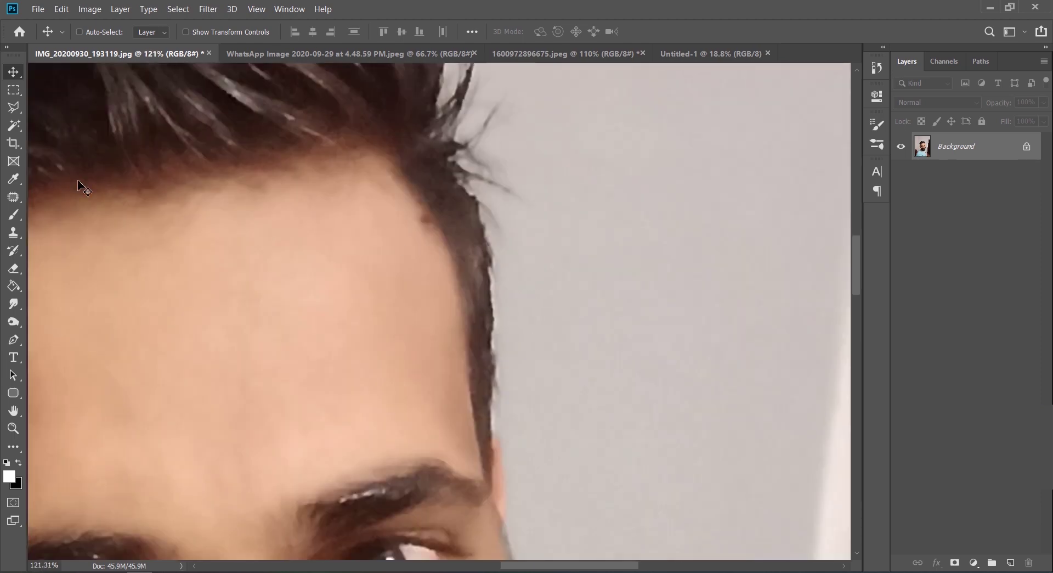
{"action": "left_click", "coordinate": [16, 107]}
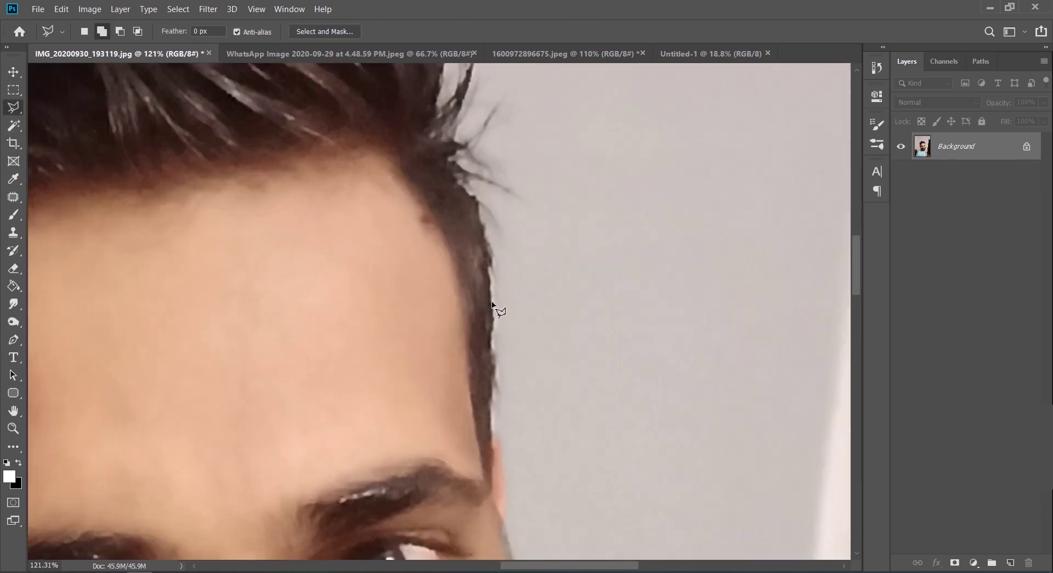
{"action": "scroll", "coordinate": [493, 301], "scroll_direction": "up", "scroll_amount": 1}
{"action": "scroll", "coordinate": [496, 273], "scroll_direction": "down", "scroll_amount": 5}
{"action": "scroll", "coordinate": [513, 401], "scroll_direction": "up", "scroll_amount": 3}
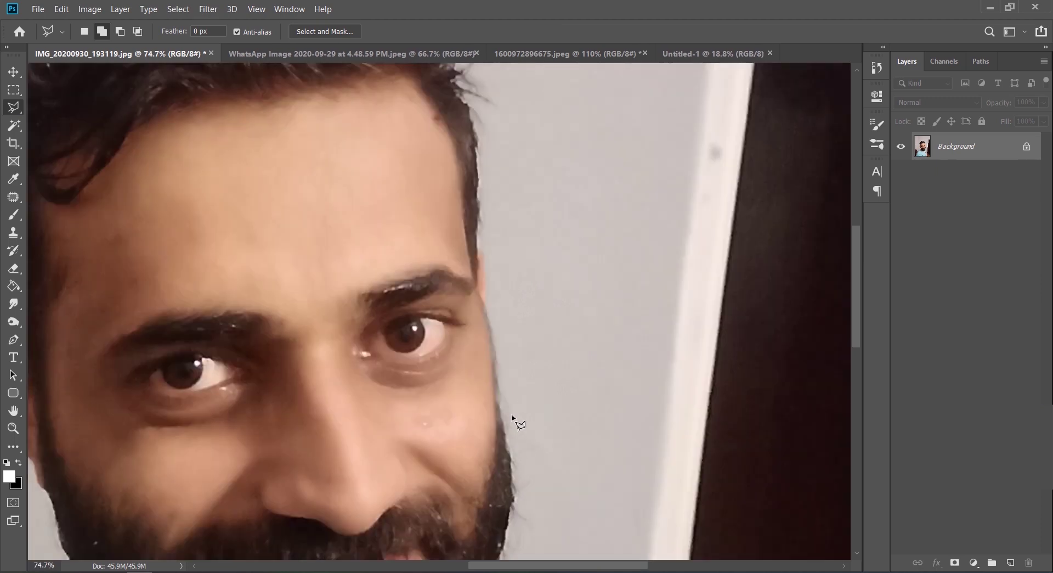
{"action": "scroll", "coordinate": [511, 418], "scroll_direction": "up", "scroll_amount": 2}
{"action": "scroll", "coordinate": [504, 358], "scroll_direction": "up", "scroll_amount": 1}
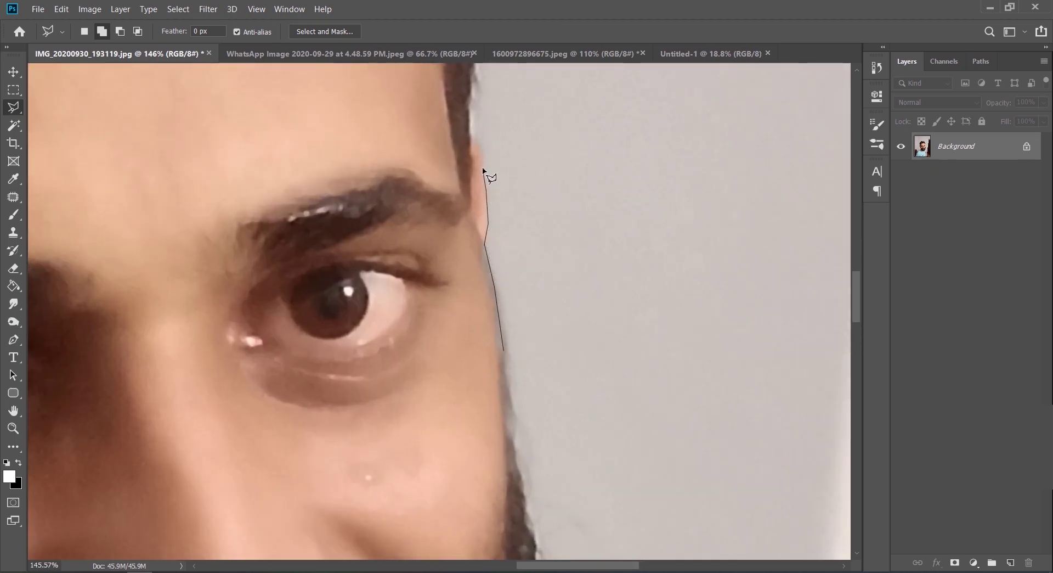
{"action": "scroll", "coordinate": [470, 137], "scroll_direction": "up", "scroll_amount": 5}
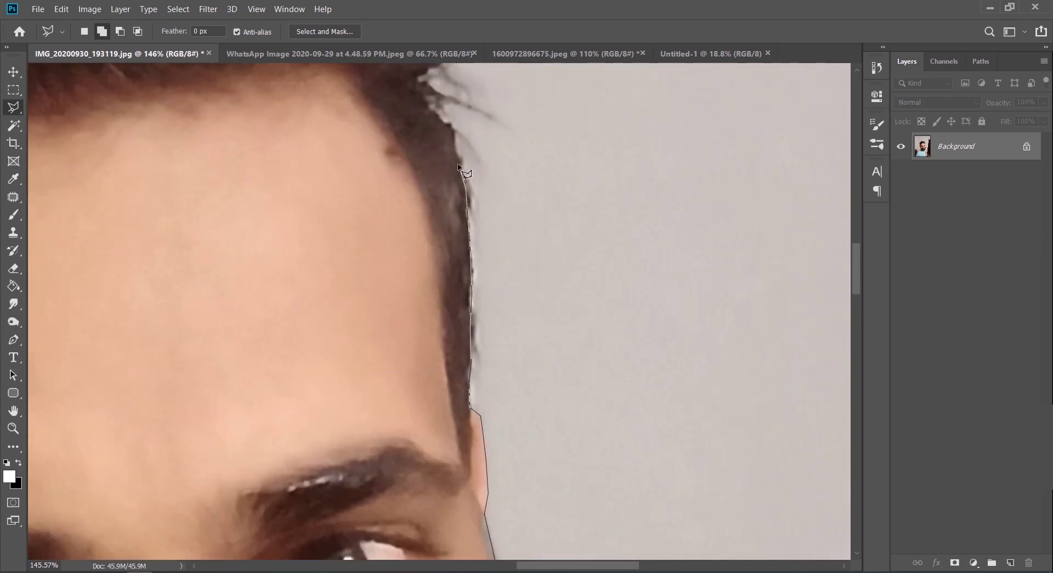
Continue the lasso outline around the tuft on the doorway side and across the top of the man's hair.
{"action": "left_click_drag", "start_coordinate": [426, 127], "coordinate": [604, 368]}
{"action": "left_click", "coordinate": [570, 221]}
{"action": "left_click", "coordinate": [587, 146]}
{"action": "left_click", "coordinate": [589, 105]}
{"action": "left_click", "coordinate": [557, 92]}
{"action": "left_click", "coordinate": [476, 115]}
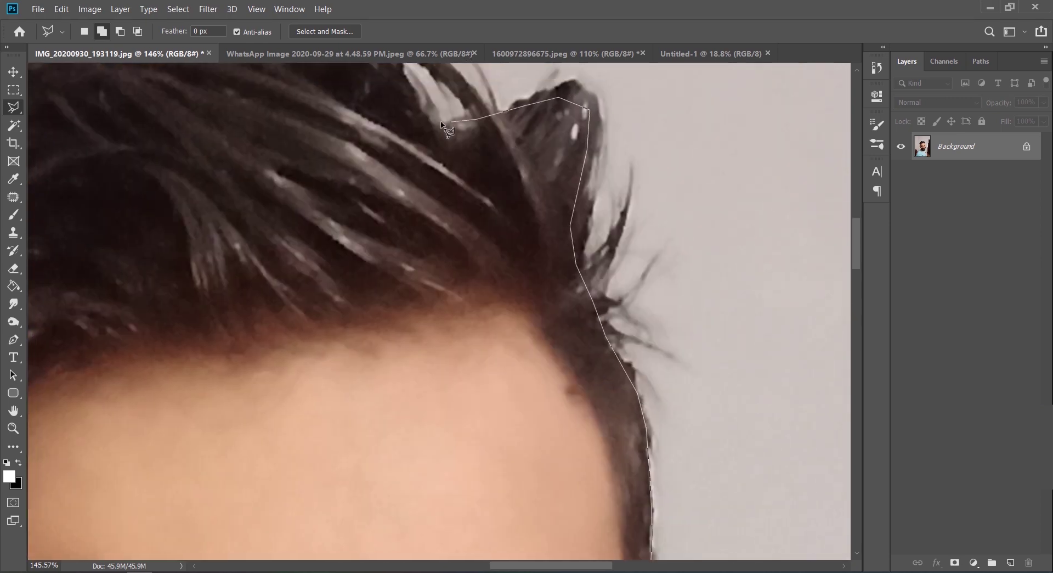
{"action": "left_click", "coordinate": [448, 116]}
{"action": "left_click_drag", "start_coordinate": [383, 103], "coordinate": [470, 432]}
{"action": "left_click", "coordinate": [510, 430]}
{"action": "left_click", "coordinate": [457, 365]}
{"action": "left_click", "coordinate": [342, 317]}
{"action": "left_click", "coordinate": [212, 325]}
{"action": "left_click", "coordinate": [150, 337]}
{"action": "left_click_drag", "start_coordinate": [88, 354], "coordinate": [624, 301]}
{"action": "left_click", "coordinate": [589, 313]}
{"action": "left_click", "coordinate": [547, 356]}
Extend the lasso outline down the far side of the man's hair and around his visible ear.
{"action": "left_click_drag", "start_coordinate": [377, 519], "coordinate": [388, 175]}
{"action": "left_click", "coordinate": [303, 267]}
{"action": "left_click", "coordinate": [289, 302]}
{"action": "left_click", "coordinate": [298, 354]}
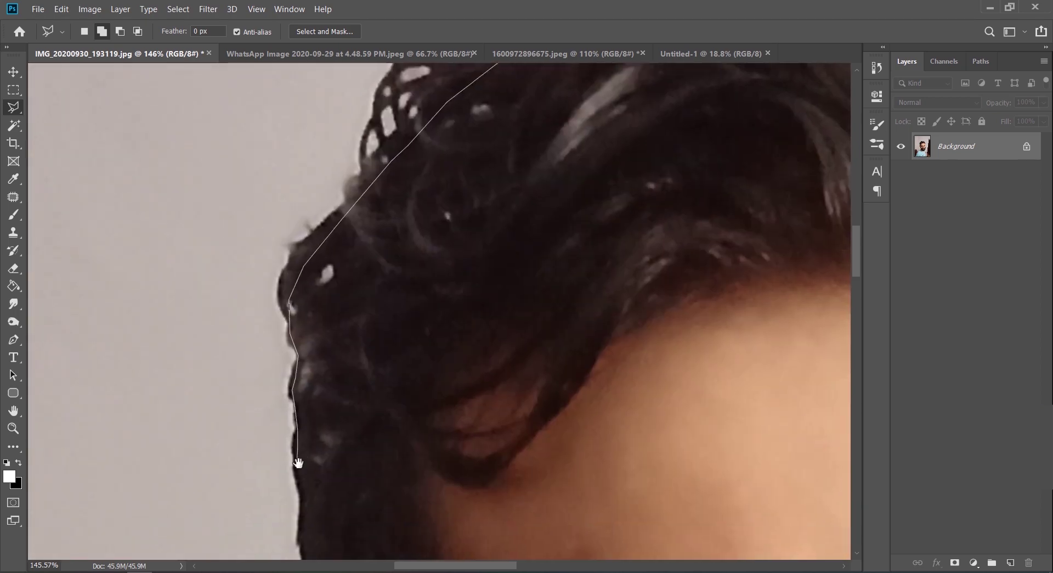
{"action": "left_click_drag", "start_coordinate": [297, 461], "coordinate": [272, 194]}
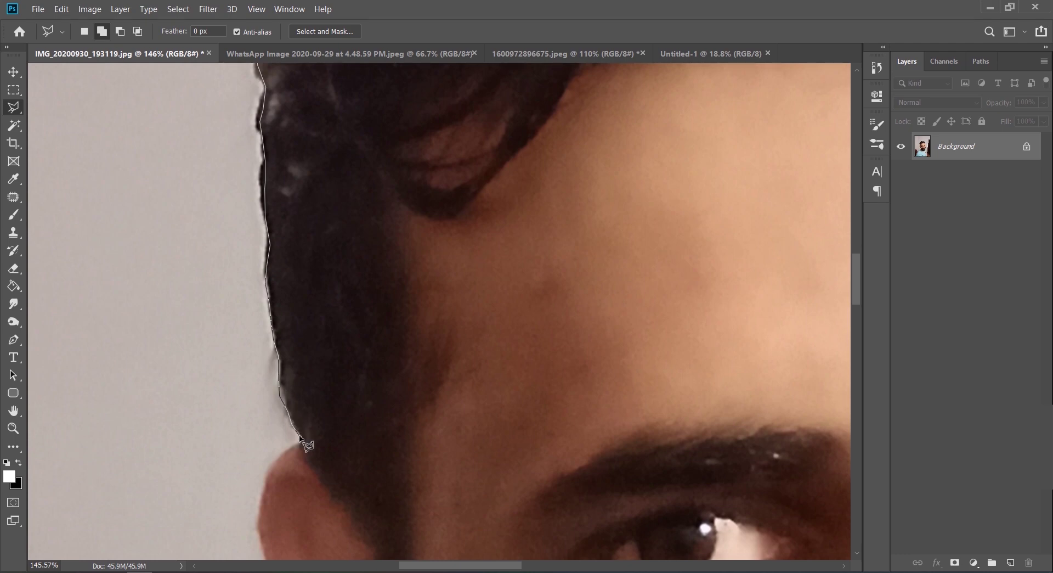
{"action": "left_click", "coordinate": [273, 463]}
{"action": "left_click_drag", "start_coordinate": [274, 463], "coordinate": [245, 208]}
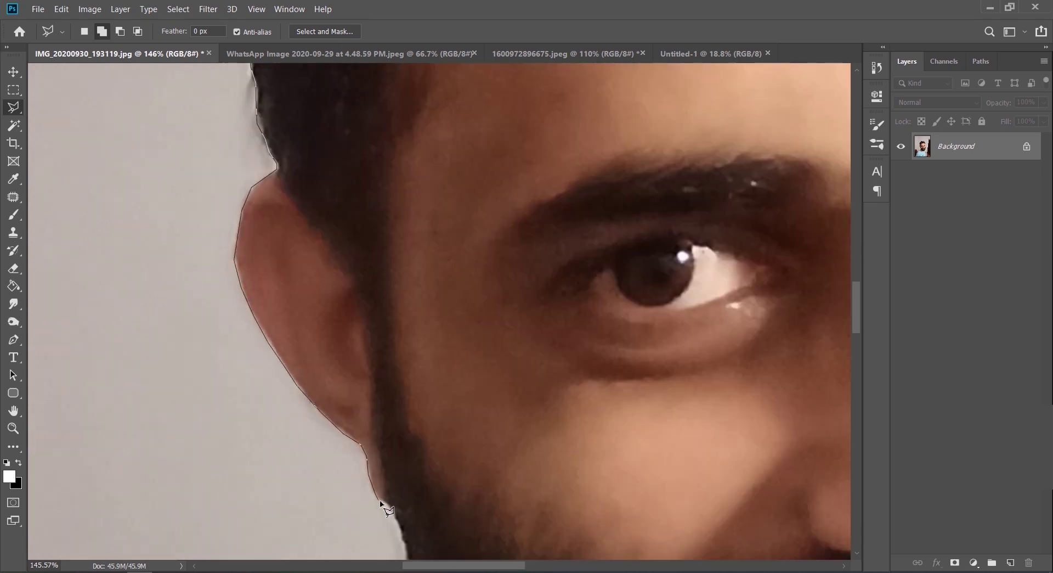
Trace the lasso outline from below the ear along the jaw and the lower edge of the beard, leaving out the neck.
{"action": "mouse_move", "coordinate": [392, 506]}
{"action": "left_mouse_down"}
{"action": "mouse_move", "coordinate": [315, 317]}
{"action": "mouse_move", "coordinate": [219, 195]}
{"action": "left_mouse_up"}
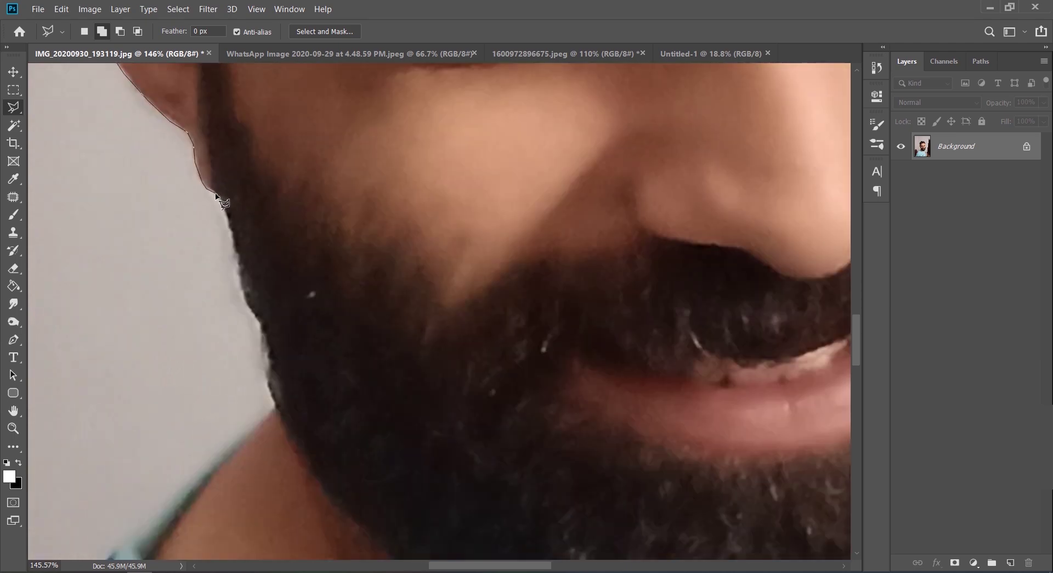
{"action": "left_click", "coordinate": [287, 436]}
{"action": "left_click", "coordinate": [306, 465]}
{"action": "left_click", "coordinate": [314, 479]}
{"action": "left_click", "coordinate": [321, 487]}
{"action": "left_click_drag", "start_coordinate": [329, 492], "coordinate": [222, 186]}
{"action": "left_click", "coordinate": [329, 284]}
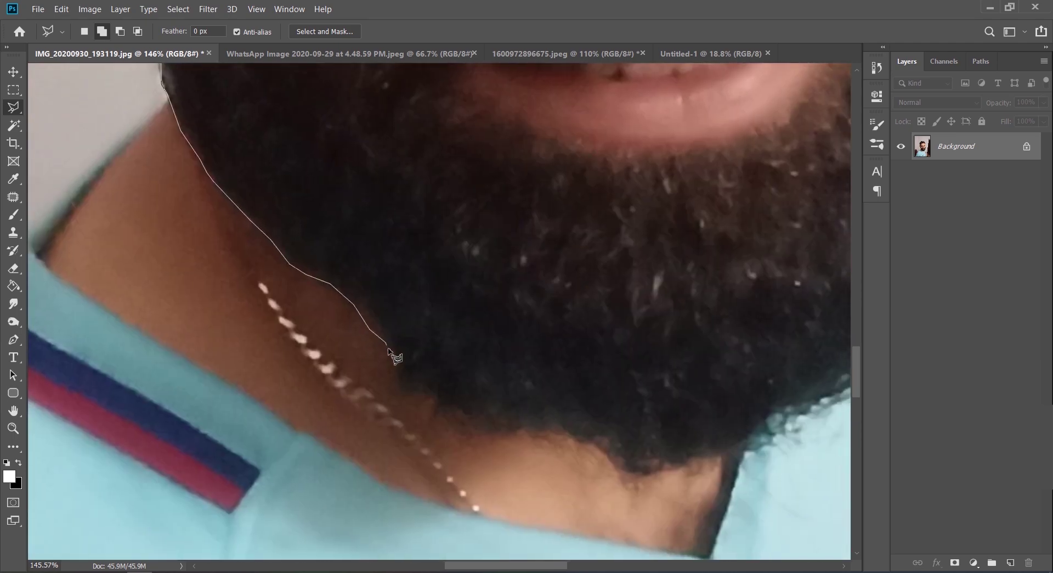
{"action": "left_click", "coordinate": [490, 432]}
{"action": "left_click", "coordinate": [524, 431]}
{"action": "left_click", "coordinate": [545, 436]}
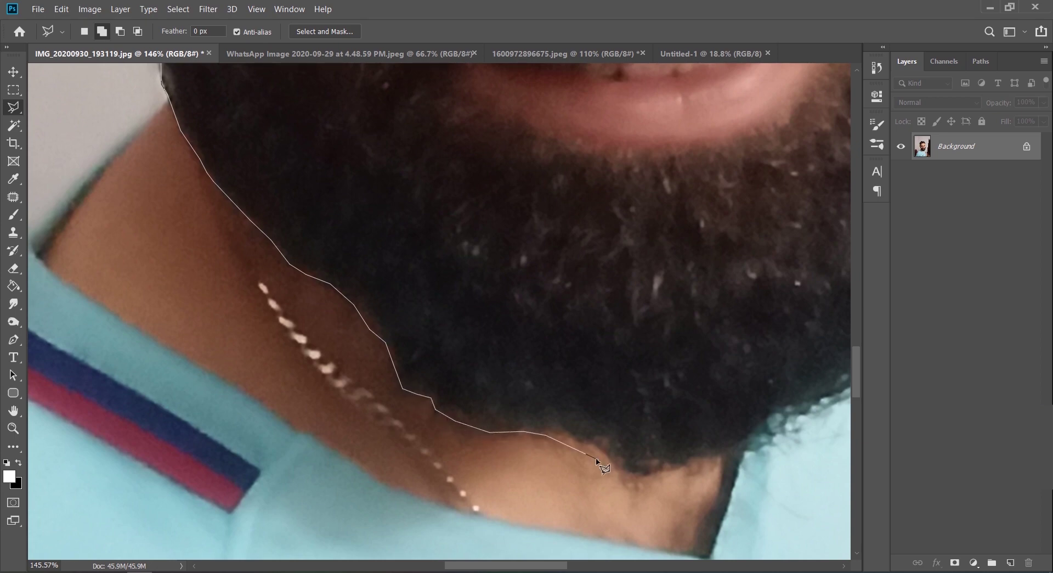
{"action": "left_click", "coordinate": [756, 439]}
Trace up the beard and cheek on the doorway side and close the outline into a selection of the whole head.
{"action": "left_click_drag", "start_coordinate": [750, 415], "coordinate": [350, 463]}
{"action": "left_click", "coordinate": [402, 463]}
{"action": "left_click", "coordinate": [430, 438]}
{"action": "left_click", "coordinate": [497, 356]}
{"action": "left_click", "coordinate": [523, 277]}
{"action": "left_click", "coordinate": [537, 245]}
{"action": "left_click_drag", "start_coordinate": [575, 174], "coordinate": [593, 421]}
{"action": "left_click", "coordinate": [577, 432]}
{"action": "left_click", "coordinate": [575, 390]}
{"action": "left_click", "coordinate": [602, 329]}
{"action": "left_click", "coordinate": [620, 264]}
{"action": "left_click", "coordinate": [629, 196]}
{"action": "left_click_drag", "start_coordinate": [631, 195], "coordinate": [631, 532]}
{"action": "left_click", "coordinate": [623, 445]}
{"action": "left_click", "coordinate": [604, 280]}
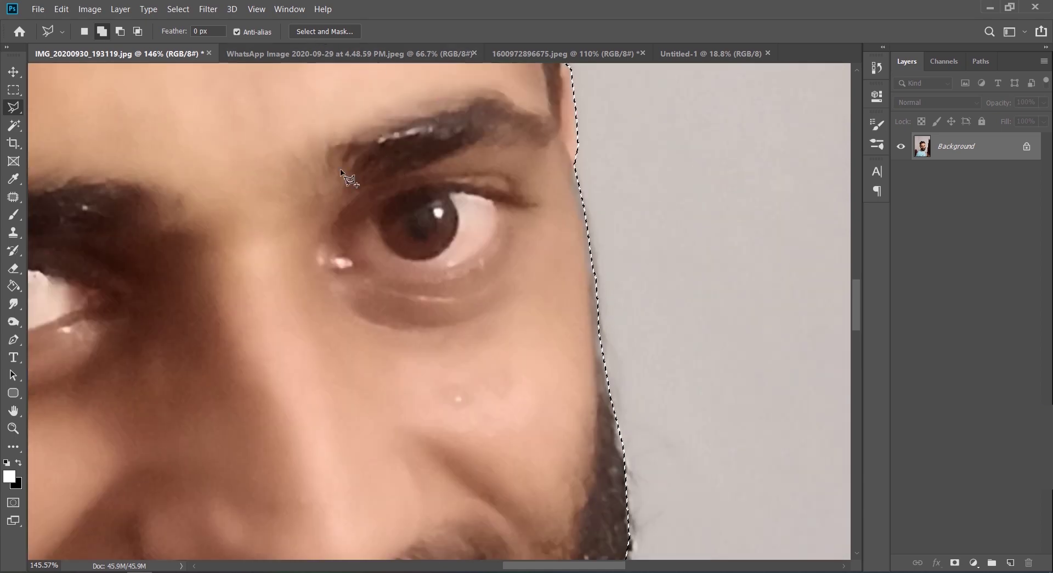
Enter Select and Mask and paint along the hair outline with an enlarged Refine Edge Brush to recover the loose strands.
{"action": "scroll", "coordinate": [329, 170], "scroll_direction": "down", "scroll_amount": 6}
{"action": "left_click_drag", "start_coordinate": [313, 168], "coordinate": [455, 409]}
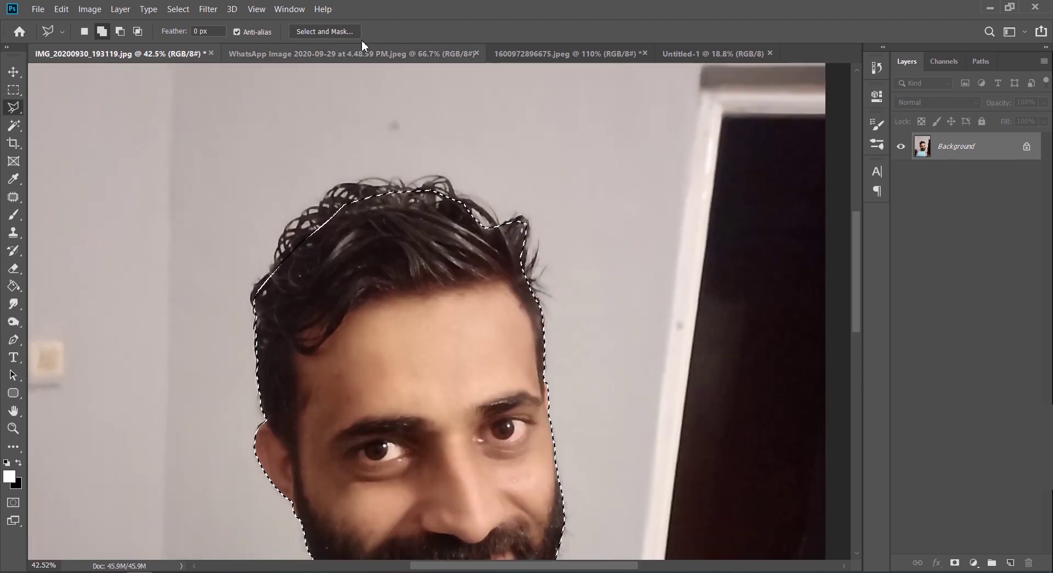
{"action": "left_click", "coordinate": [339, 32]}
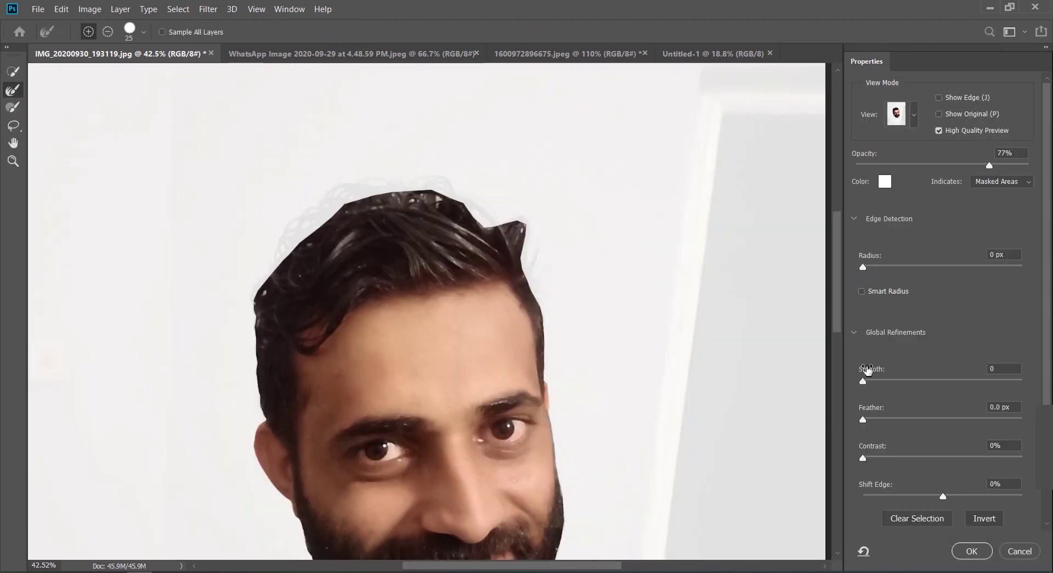
{"action": "key", "text": "bracketright"}
{"action": "key", "text": "bracketright"}
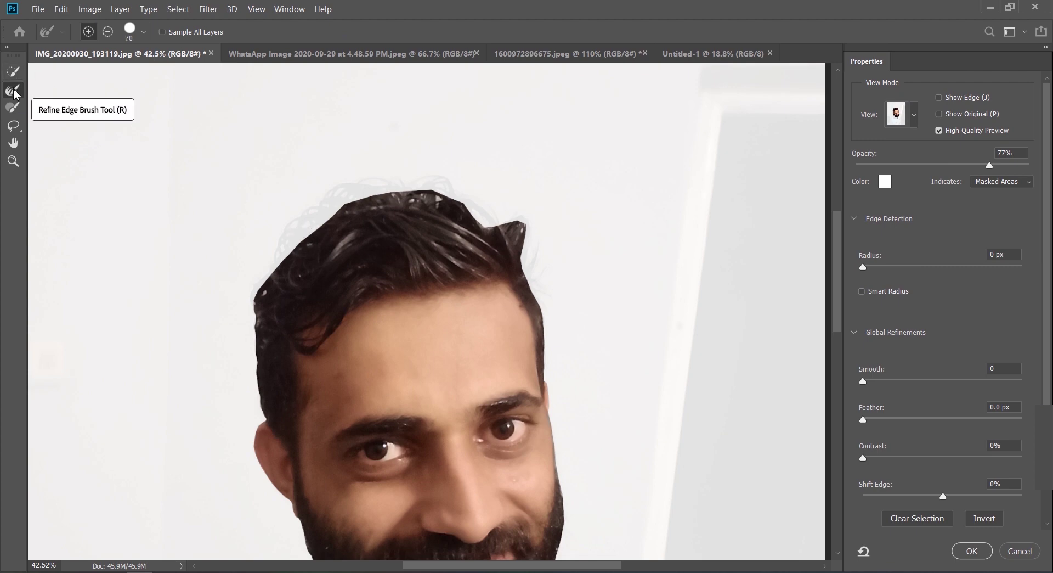
{"action": "mouse_move", "coordinate": [283, 260]}
{"action": "left_mouse_down"}
{"action": "mouse_move", "coordinate": [342, 205]}
{"action": "mouse_move", "coordinate": [384, 193]}
{"action": "mouse_move", "coordinate": [363, 193]}
{"action": "mouse_move", "coordinate": [425, 192]}
{"action": "mouse_move", "coordinate": [478, 211]}
{"action": "mouse_move", "coordinate": [460, 197]}
{"action": "mouse_move", "coordinate": [488, 222]}
{"action": "mouse_move", "coordinate": [520, 220]}
{"action": "mouse_move", "coordinate": [540, 245]}
{"action": "mouse_move", "coordinate": [519, 221]}
{"action": "mouse_move", "coordinate": [531, 265]}
{"action": "mouse_move", "coordinate": [555, 276]}
{"action": "mouse_move", "coordinate": [531, 266]}
{"action": "mouse_move", "coordinate": [549, 380]}
{"action": "left_mouse_up"}
{"action": "mouse_move", "coordinate": [340, 186]}
{"action": "left_mouse_down"}
{"action": "mouse_move", "coordinate": [258, 262]}
{"action": "mouse_move", "coordinate": [246, 291]}
{"action": "mouse_move", "coordinate": [262, 332]}
{"action": "left_mouse_up"}
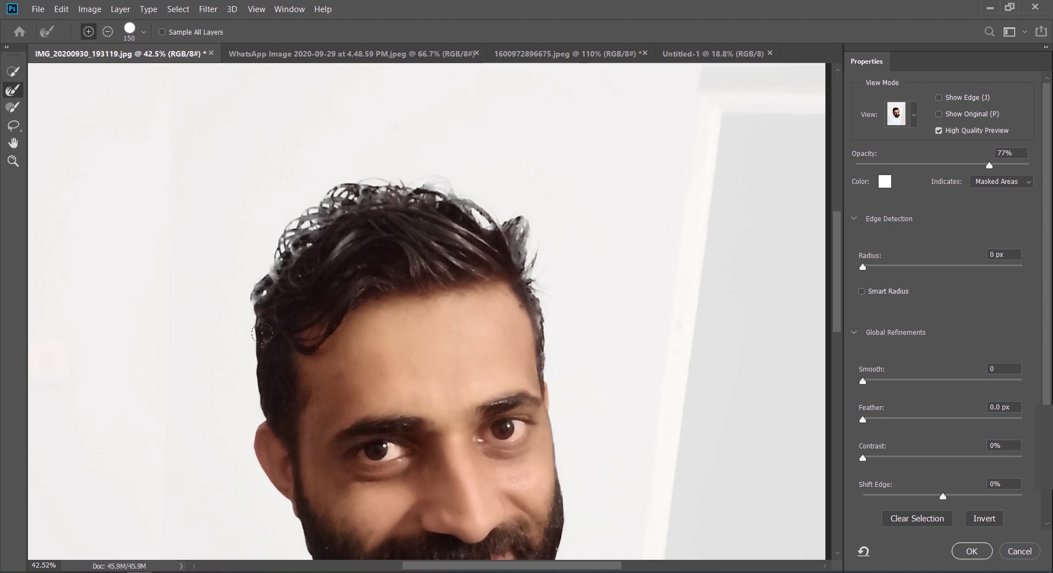
Reduce the Refine Edge Brush to size 80 and refine the hair above the ear and the curls at the crown.
{"action": "key", "text": "bracketleft"}
{"action": "key", "text": "bracketleft"}
{"action": "key", "text": "bracketleft"}
{"action": "key", "text": "bracketleft"}
{"action": "mouse_move", "coordinate": [254, 366]}
{"action": "left_mouse_down"}
{"action": "mouse_move", "coordinate": [259, 402]}
{"action": "mouse_move", "coordinate": [237, 423]}
{"action": "left_mouse_up"}
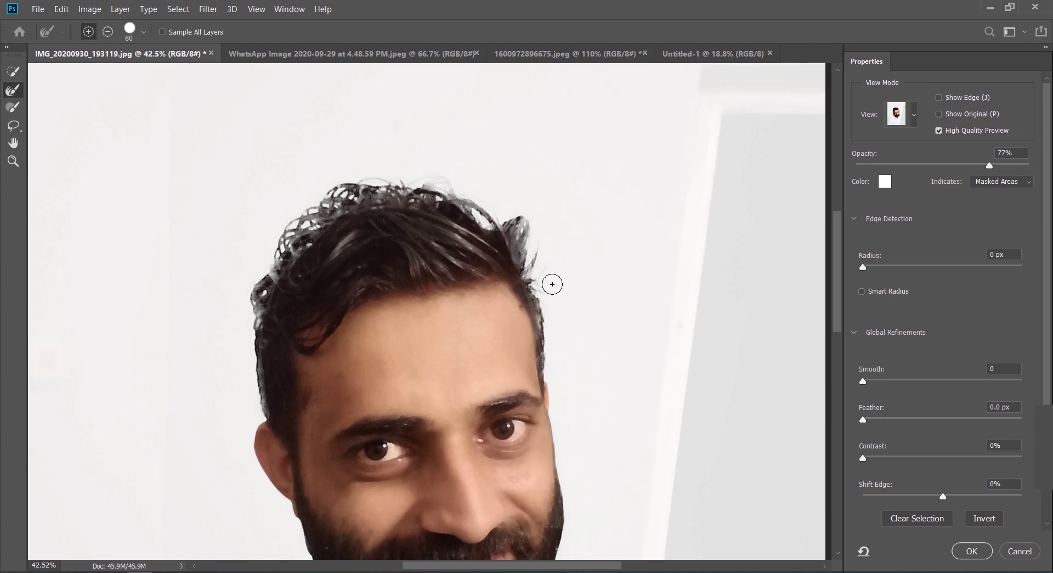
{"action": "left_click", "coordinate": [434, 207]}
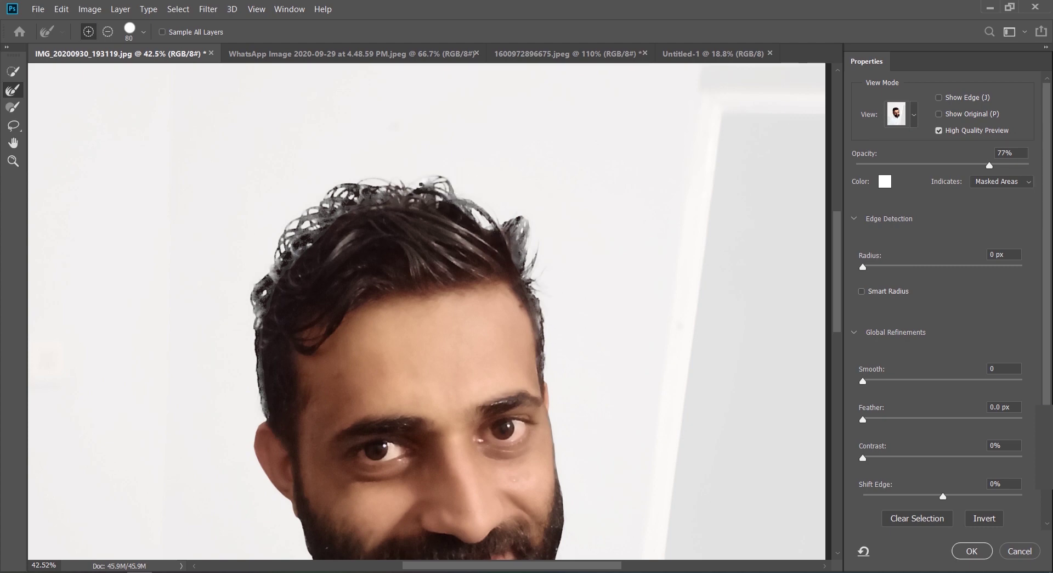
Refine the selection edge around the man's beard with the Refine Edge Brush.
{"action": "scroll", "coordinate": [301, 244], "scroll_direction": "down", "scroll_amount": 2}
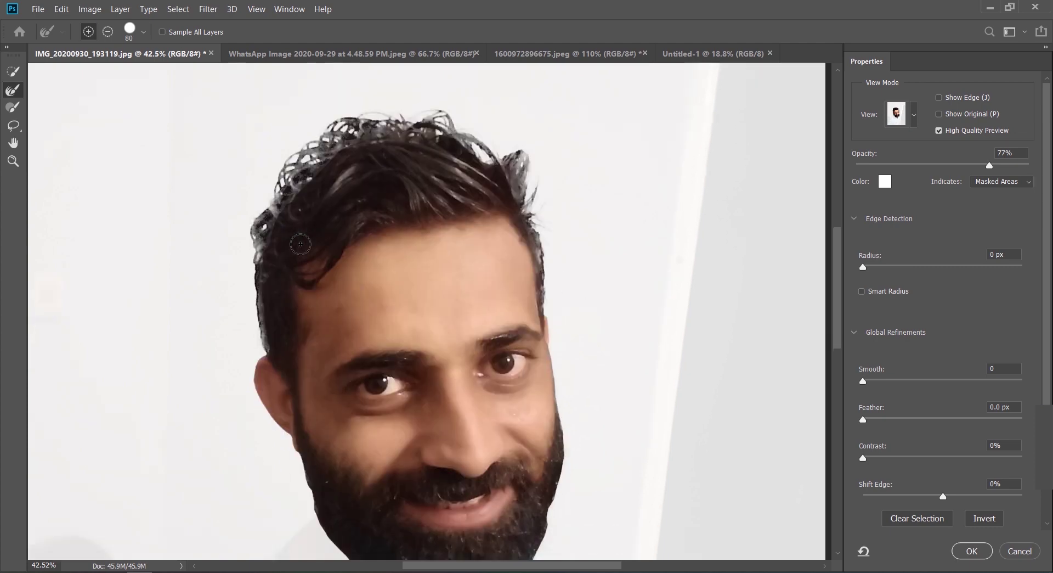
{"action": "scroll", "coordinate": [300, 244], "scroll_direction": "down", "scroll_amount": 2}
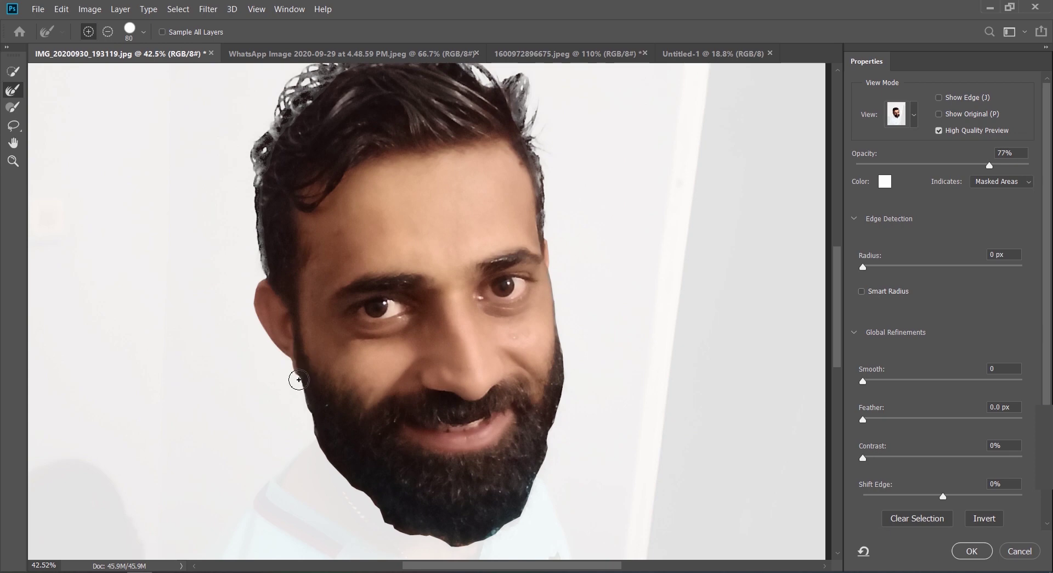
{"action": "mouse_move", "coordinate": [301, 384]}
{"action": "left_mouse_down"}
{"action": "mouse_move", "coordinate": [319, 438]}
{"action": "mouse_move", "coordinate": [354, 468]}
{"action": "mouse_move", "coordinate": [324, 450]}
{"action": "mouse_move", "coordinate": [391, 533]}
{"action": "mouse_move", "coordinate": [426, 562]}
{"action": "mouse_move", "coordinate": [407, 537]}
{"action": "mouse_move", "coordinate": [488, 547]}
{"action": "mouse_move", "coordinate": [529, 520]}
{"action": "mouse_move", "coordinate": [539, 495]}
{"action": "mouse_move", "coordinate": [570, 383]}
{"action": "mouse_move", "coordinate": [571, 266]}
{"action": "left_mouse_up"}
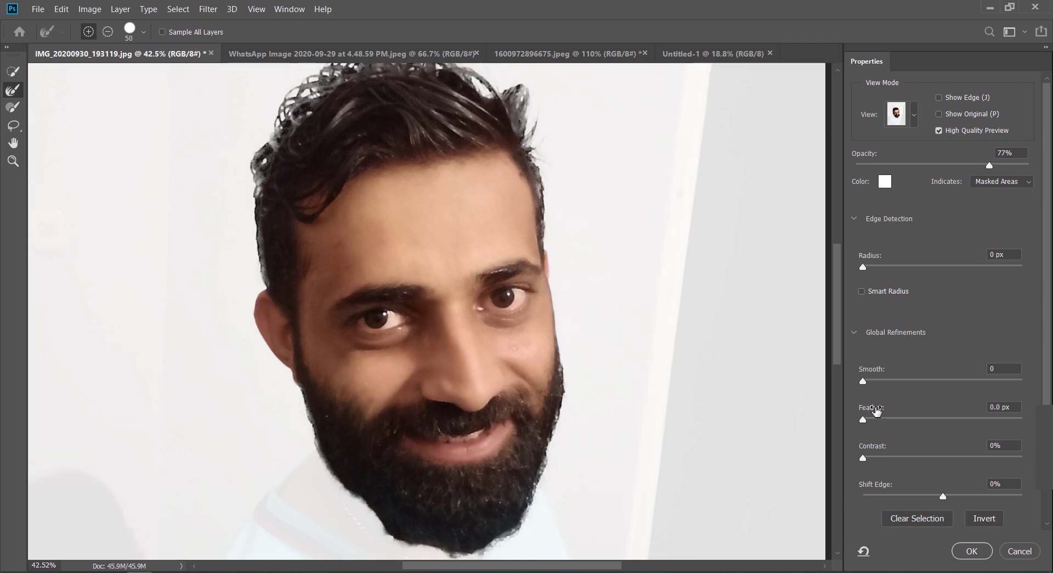
Set the selection's Smooth to 11 and Feather to 1.0 px, and apply the refined selection.
{"action": "left_click_drag", "start_coordinate": [863, 379], "coordinate": [881, 381]}
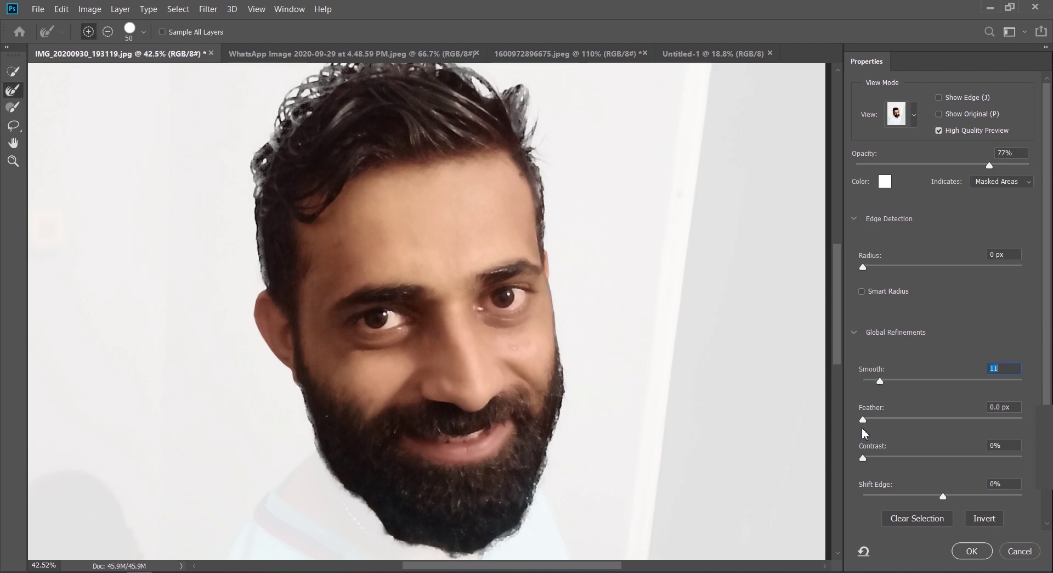
{"action": "left_click_drag", "start_coordinate": [871, 422], "coordinate": [873, 423]}
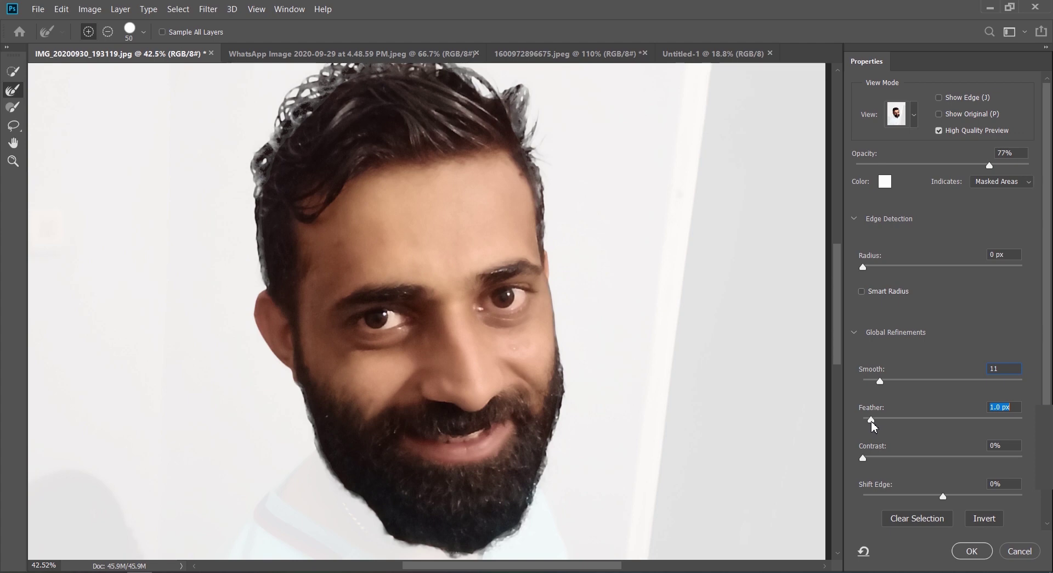
{"action": "left_click", "coordinate": [984, 553]}
{"action": "scroll", "coordinate": [471, 318], "scroll_direction": "down", "scroll_amount": 3}
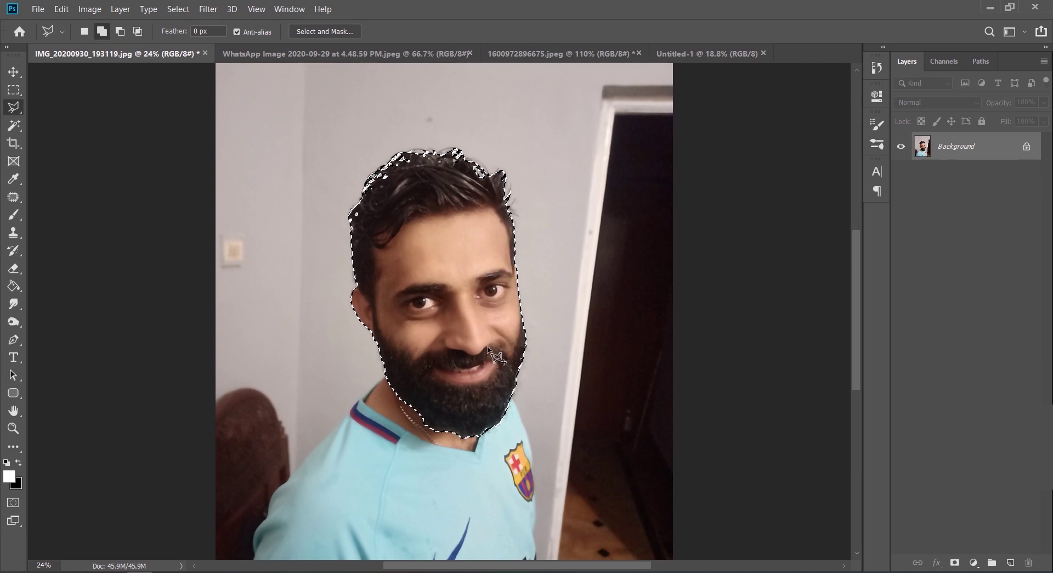
Copy the selected head to a new layer and hide the Background layer.
{"action": "key", "text": "v"}
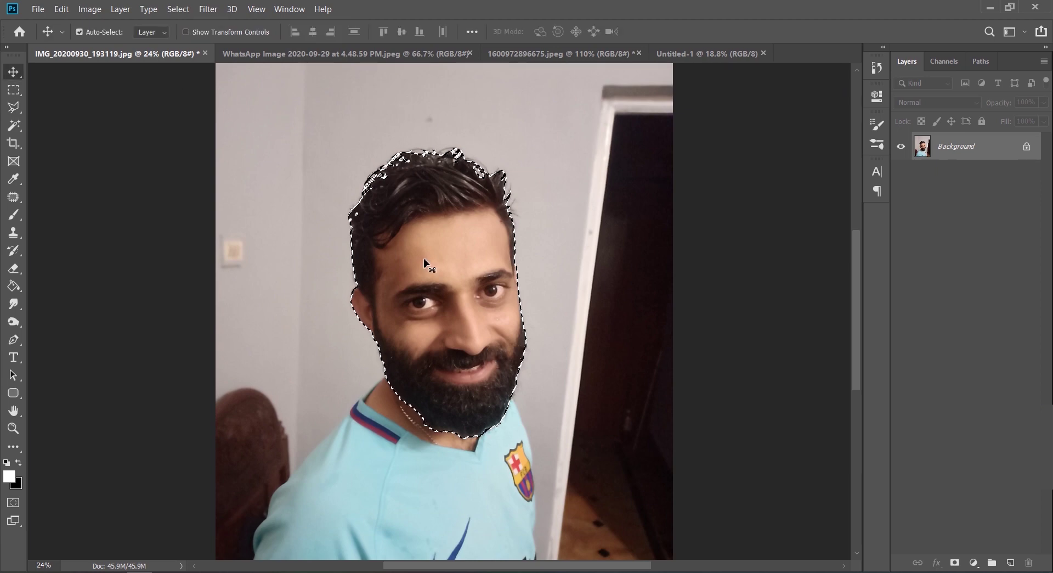
{"action": "key", "text": "ctrl+j"}
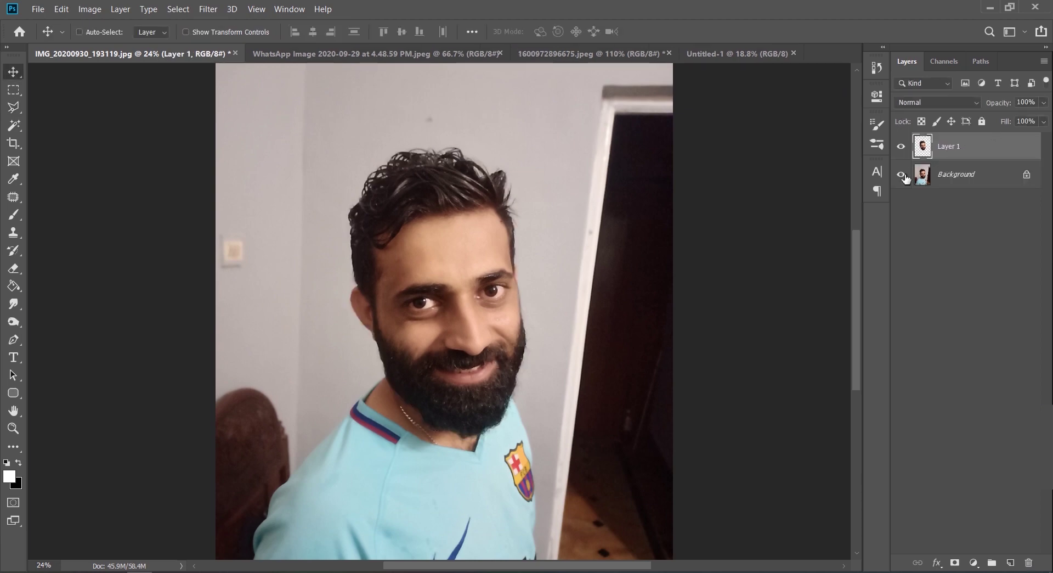
{"action": "left_click", "coordinate": [901, 175]}
Place the cut-out head in the Untitled-1 document, scaled up slightly with transform controls and positioned left of the canvas centre.
{"action": "left_click_drag", "start_coordinate": [516, 317], "coordinate": [396, 292]}
{"action": "left_click", "coordinate": [207, 33]}
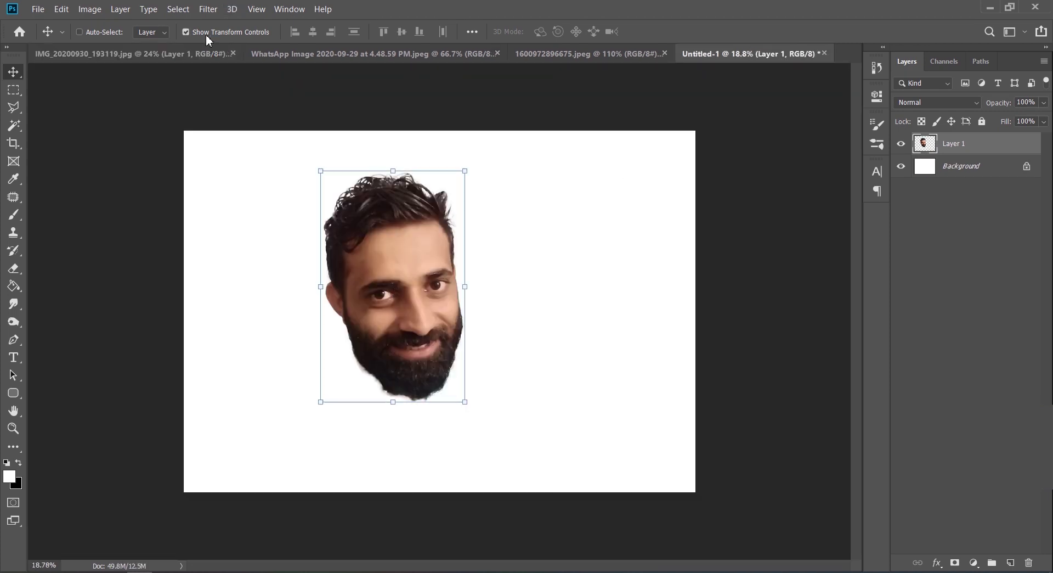
{"action": "left_click_drag", "start_coordinate": [466, 401], "coordinate": [522, 311]}
{"action": "left_click", "coordinate": [657, 31]}
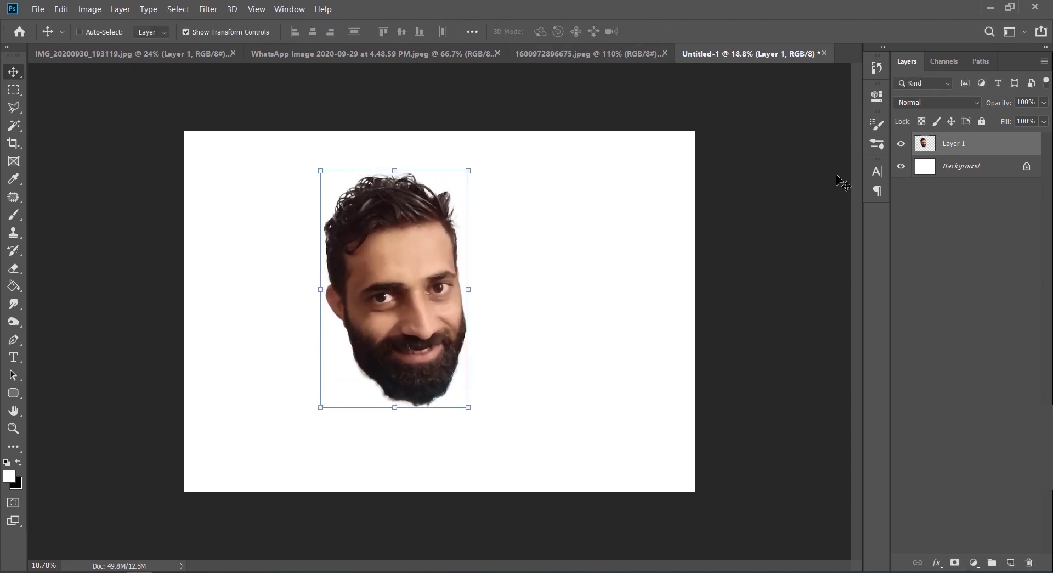
{"action": "left_click_drag", "start_coordinate": [426, 317], "coordinate": [375, 306]}
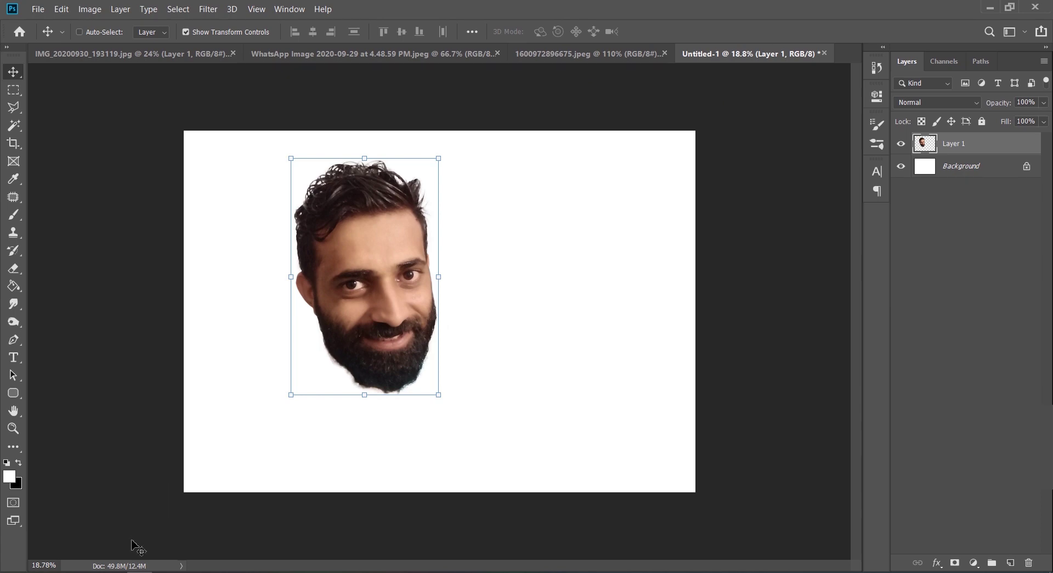
In the woman's photo, begin a Polygonal Lasso outline from the crown of her hair along the forehead to the eyelashes.
{"action": "left_click", "coordinate": [305, 55]}
{"action": "scroll", "coordinate": [460, 247], "scroll_direction": "up", "scroll_amount": 5}
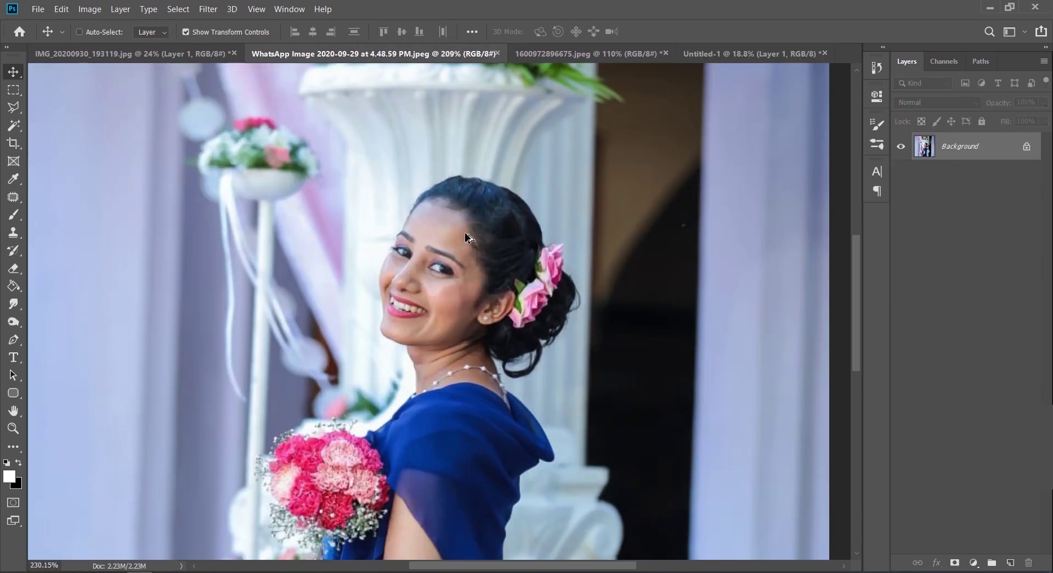
{"action": "scroll", "coordinate": [460, 246], "scroll_direction": "up", "scroll_amount": 3}
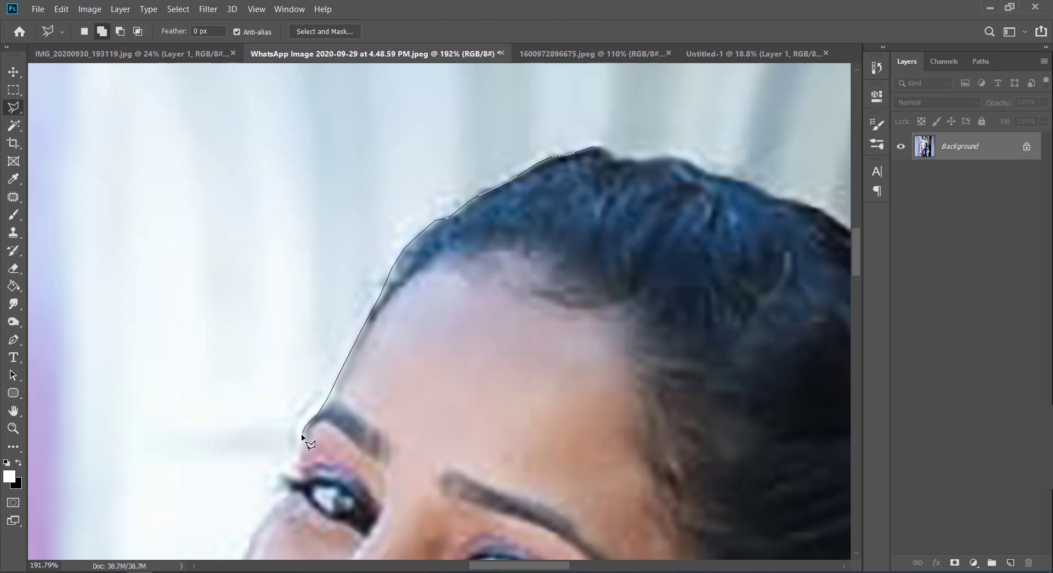
{"action": "left_click", "coordinate": [302, 436]}
{"action": "left_click", "coordinate": [296, 456]}
{"action": "left_click", "coordinate": [281, 479]}
{"action": "left_click_drag", "start_coordinate": [333, 427], "coordinate": [430, 194]}
{"action": "key", "text": "BackSpace"}
{"action": "left_click", "coordinate": [384, 234]}
{"action": "left_click", "coordinate": [377, 242]}
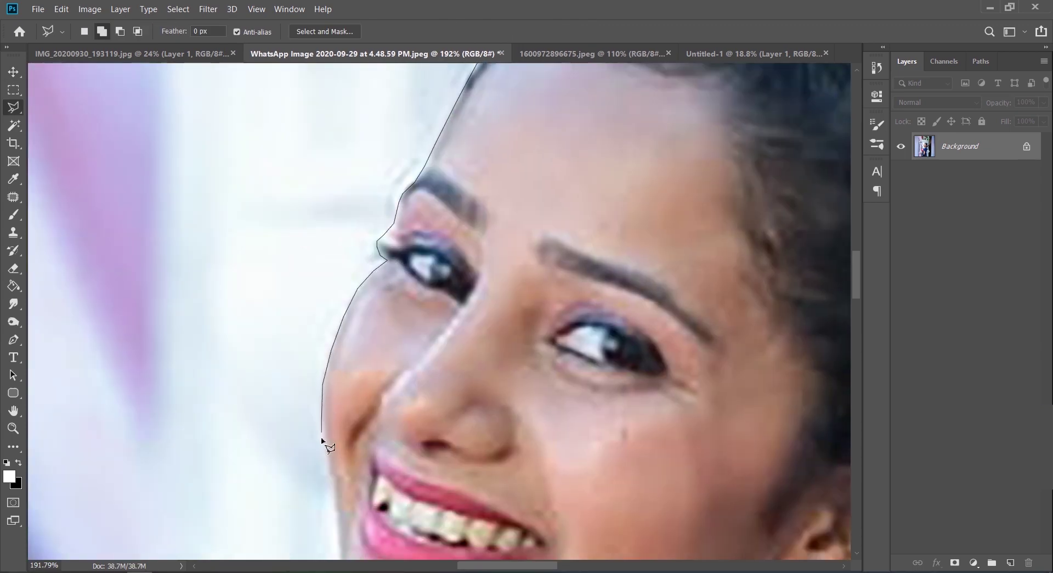
Continue the lasso outline down the woman's cheek, around the chin and along the jawline towards the ear.
{"action": "left_click_drag", "start_coordinate": [322, 412], "coordinate": [230, 181]}
{"action": "left_click", "coordinate": [286, 336]}
{"action": "left_click", "coordinate": [336, 353]}
{"action": "left_click", "coordinate": [381, 358]}
{"action": "left_click", "coordinate": [442, 357]}
{"action": "left_click", "coordinate": [516, 347]}
{"action": "left_click", "coordinate": [561, 333]}
{"action": "left_click", "coordinate": [654, 297]}
{"action": "left_click", "coordinate": [703, 283]}
Extend the lasso outline below the ear and around the woman's hair bun, staying just inside the loose strands.
{"action": "mouse_move", "coordinate": [767, 328]}
{"action": "left_mouse_down"}
{"action": "mouse_move", "coordinate": [686, 324]}
{"action": "mouse_move", "coordinate": [274, 425]}
{"action": "left_mouse_up"}
{"action": "left_click", "coordinate": [253, 510]}
{"action": "left_click_drag", "start_coordinate": [335, 517], "coordinate": [317, 413]}
{"action": "left_click", "coordinate": [274, 426]}
{"action": "left_click", "coordinate": [295, 413]}
{"action": "left_click", "coordinate": [434, 354]}
{"action": "left_click", "coordinate": [443, 314]}
{"action": "left_click", "coordinate": [546, 265]}
{"action": "left_click", "coordinate": [567, 208]}
{"action": "left_click", "coordinate": [591, 146]}
{"action": "left_click_drag", "start_coordinate": [591, 146], "coordinate": [559, 468]}
{"action": "left_click", "coordinate": [567, 379]}
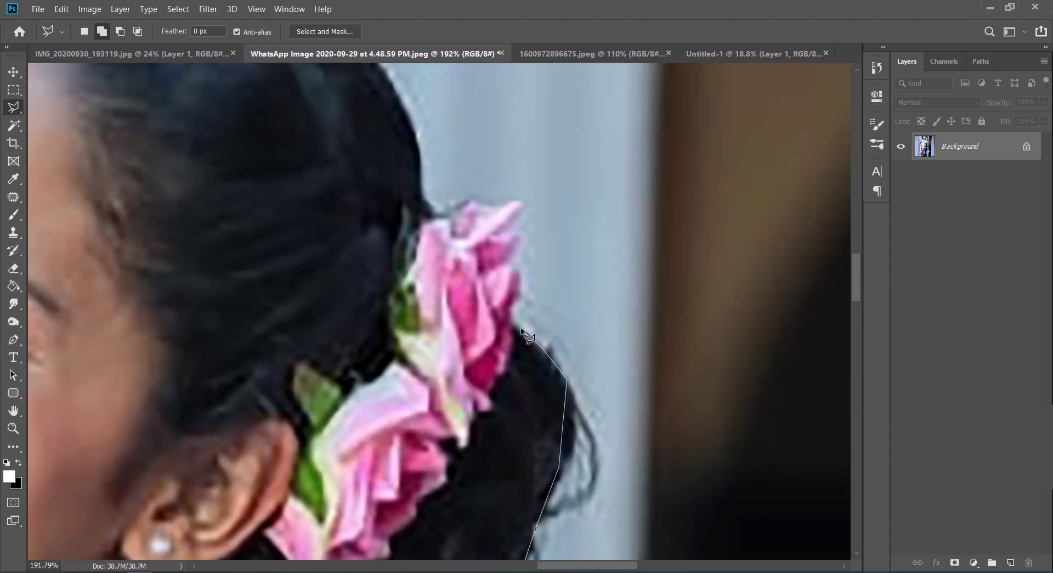
Trace the lasso outline around the pink hair flowers and onto the back of the woman's hair.
{"action": "left_click", "coordinate": [473, 201]}
{"action": "left_click", "coordinate": [450, 202]}
{"action": "left_click", "coordinate": [434, 212]}
{"action": "left_click", "coordinate": [422, 174]}
{"action": "left_click", "coordinate": [420, 139]}
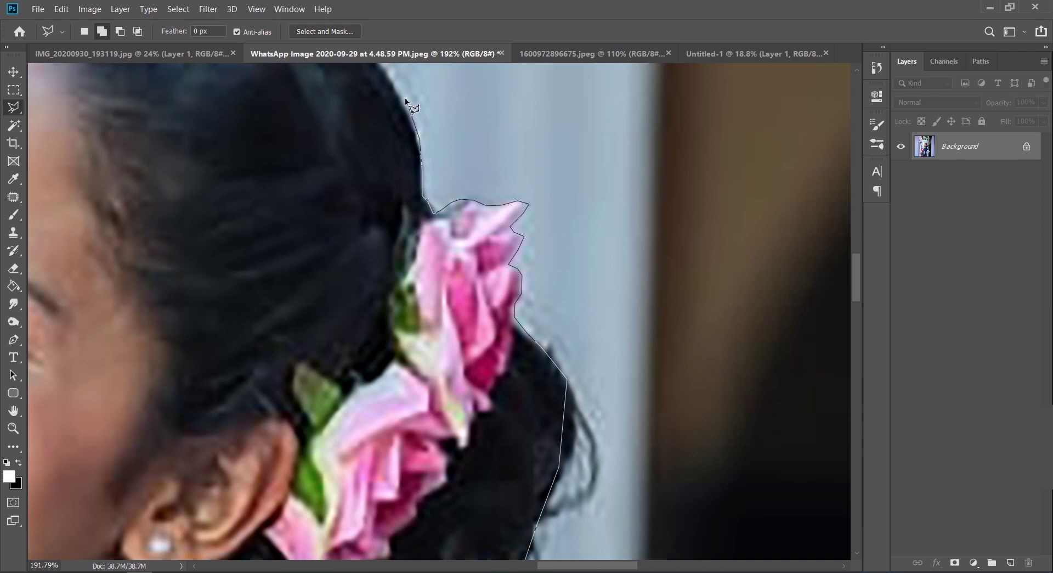
{"action": "left_click", "coordinate": [393, 83]}
Trace over the top of the woman's hair and close the lasso selection at its starting point.
{"action": "left_click_drag", "start_coordinate": [363, 91], "coordinate": [502, 353]}
{"action": "left_click", "coordinate": [477, 267]}
{"action": "left_click", "coordinate": [396, 207]}
{"action": "left_click", "coordinate": [358, 199]}
{"action": "left_click", "coordinate": [327, 183]}
{"action": "left_click", "coordinate": [279, 166]}
{"action": "left_click", "coordinate": [215, 161]}
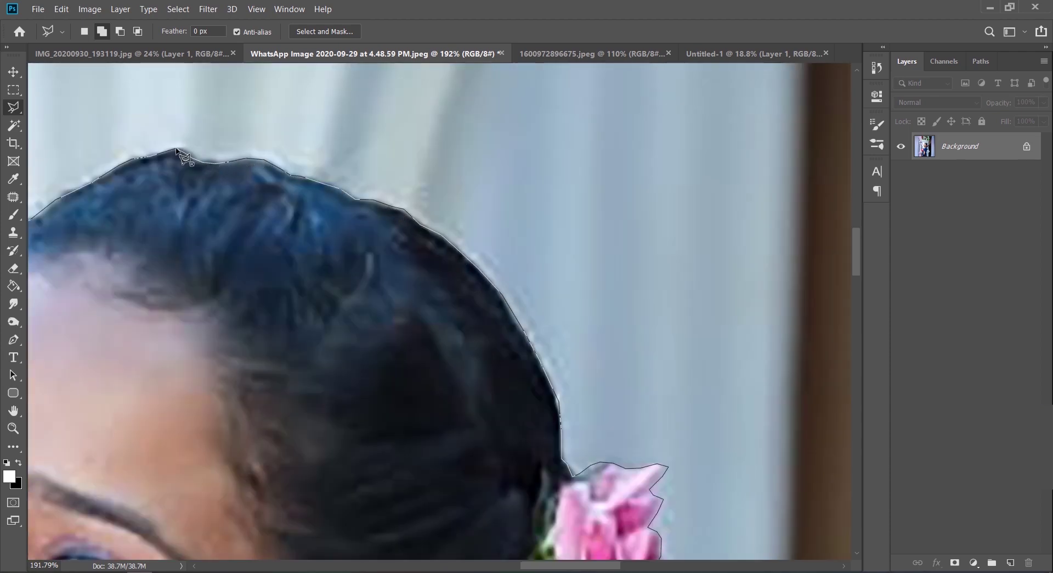
{"action": "left_click", "coordinate": [176, 148]}
Open Select and Mask for the woman's head and set Opacity to 85%, Smooth to 29 and Feather to 1.0 px.
{"action": "scroll", "coordinate": [266, 272], "scroll_direction": "down", "scroll_amount": 15}
{"action": "scroll", "coordinate": [104, 362], "scroll_direction": "up", "scroll_amount": 10}
{"action": "left_click", "coordinate": [325, 32]}
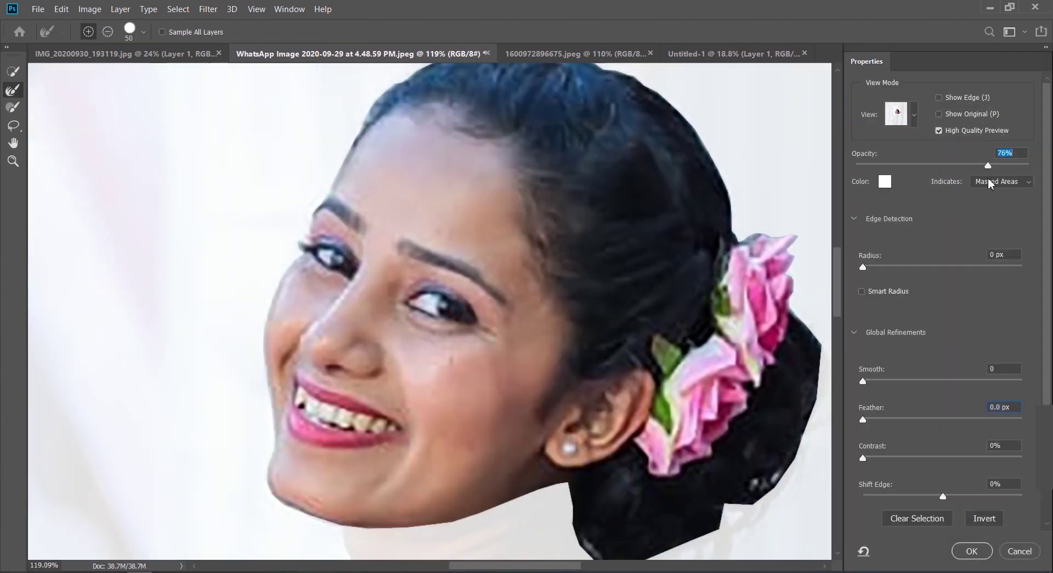
{"action": "left_click_drag", "start_coordinate": [870, 385], "coordinate": [893, 384]}
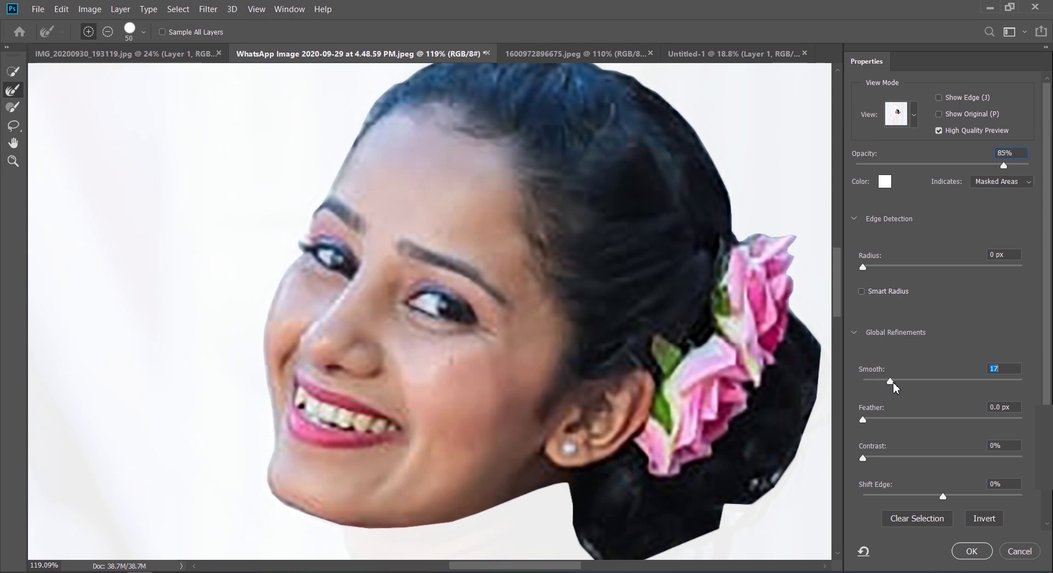
{"action": "left_click_drag", "start_coordinate": [864, 419], "coordinate": [872, 420]}
{"action": "left_click_drag", "start_coordinate": [735, 314], "coordinate": [595, 374]}
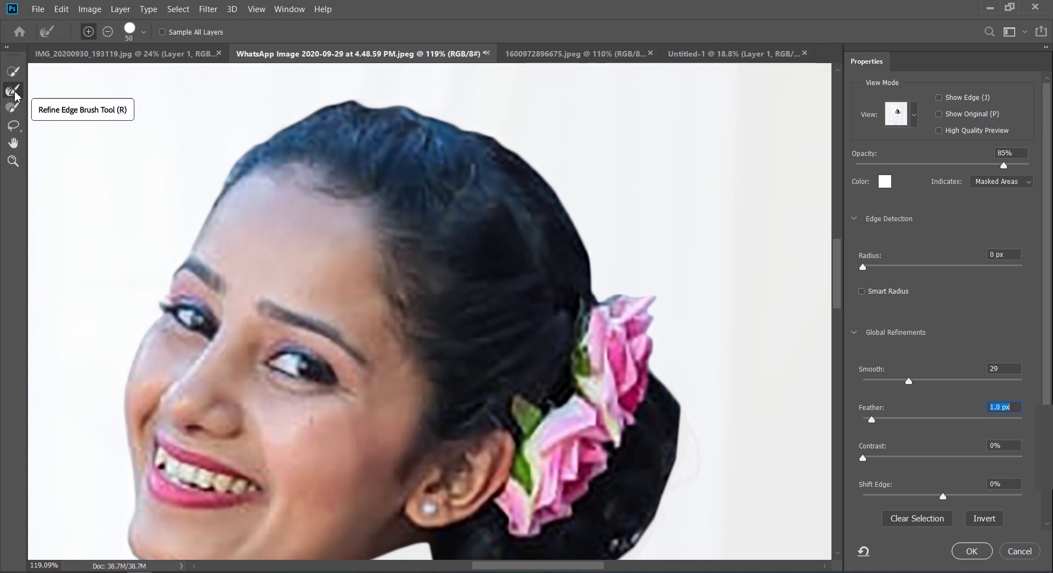
Refine the selection edge along the top and back of the woman's hair with a reduced Refine Edge Brush.
{"action": "key", "text": "bracketleft"}
{"action": "key", "text": "bracketleft"}
{"action": "key", "text": "bracketleft"}
{"action": "key", "text": "bracketleft"}
{"action": "key", "text": "bracketleft"}
{"action": "key", "text": "bracketleft"}
{"action": "mouse_move", "coordinate": [256, 140]}
{"action": "left_mouse_down"}
{"action": "mouse_move", "coordinate": [282, 134]}
{"action": "mouse_move", "coordinate": [389, 109]}
{"action": "mouse_move", "coordinate": [482, 133]}
{"action": "mouse_move", "coordinate": [567, 198]}
{"action": "mouse_move", "coordinate": [600, 299]}
{"action": "mouse_move", "coordinate": [660, 358]}
{"action": "mouse_move", "coordinate": [686, 435]}
{"action": "left_mouse_up"}
Lower the preview opacity to 63% and refine the edge around the hair bun and its loose curls with a larger brush.
{"action": "key", "text": "bracketright"}
{"action": "key", "text": "bracketright"}
{"action": "key", "text": "bracketright"}
{"action": "key", "text": "bracketright"}
{"action": "key", "text": "bracketright"}
{"action": "left_click_drag", "start_coordinate": [1003, 165], "coordinate": [964, 165]}
{"action": "mouse_move", "coordinate": [684, 417]}
{"action": "left_mouse_down"}
{"action": "mouse_move", "coordinate": [634, 249]}
{"action": "mouse_move", "coordinate": [654, 287]}
{"action": "mouse_move", "coordinate": [508, 488]}
{"action": "mouse_move", "coordinate": [485, 497]}
{"action": "left_mouse_up"}
{"action": "key", "text": "bracketright"}
{"action": "key", "text": "bracketright"}
{"action": "key", "text": "bracketright"}
{"action": "key", "text": "bracketright"}
{"action": "key", "text": "bracketright"}
{"action": "key", "text": "bracketright"}
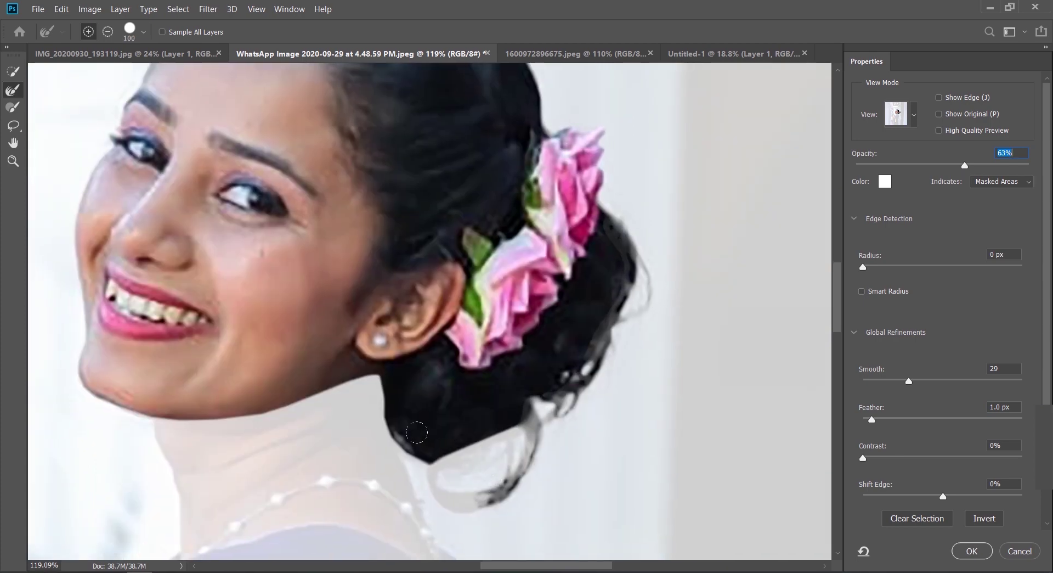
{"action": "left_click_drag", "start_coordinate": [406, 422], "coordinate": [576, 395]}
Touch up the lower edge of the hair bun with the Refine Edge Brush at size 40 and apply the refined selection.
{"action": "key", "text": "bracketleft"}
{"action": "key", "text": "bracketleft"}
{"action": "key", "text": "bracketleft"}
{"action": "key", "text": "bracketleft"}
{"action": "key", "text": "bracketleft"}
{"action": "key", "text": "bracketleft"}
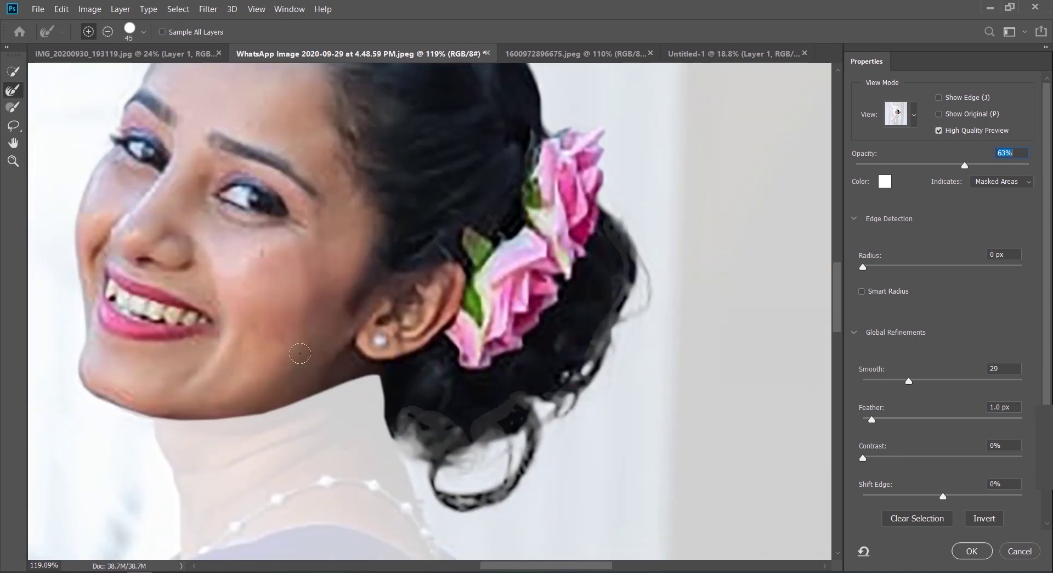
{"action": "left_click_drag", "start_coordinate": [494, 274], "coordinate": [701, 464]}
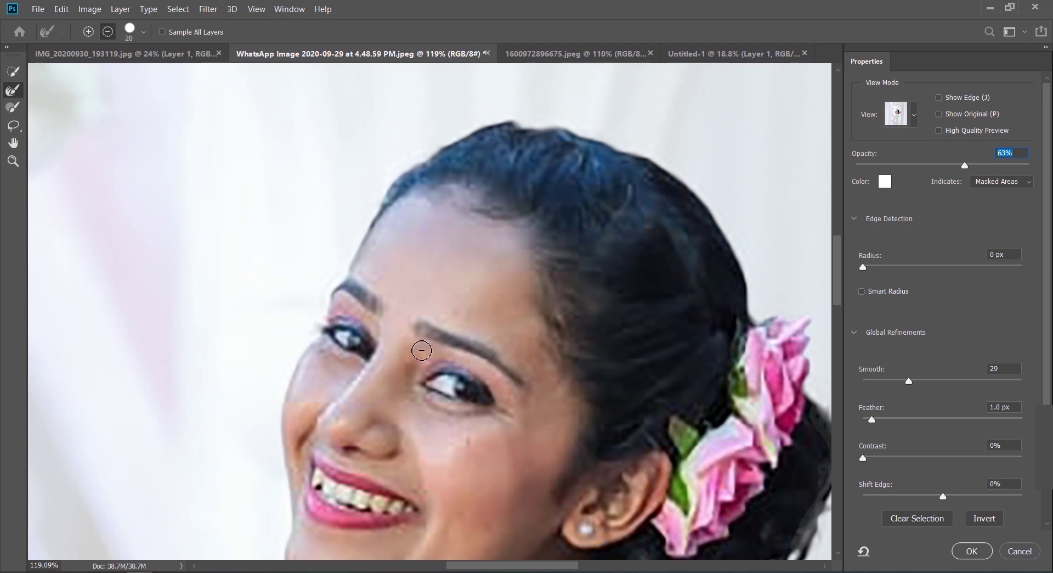
{"action": "key", "text": "ctrl+minus"}
{"action": "key", "text": "ctrl+minus"}
{"action": "key", "text": "ctrl+minus"}
{"action": "key", "text": "bracketright"}
{"action": "key", "text": "bracketright"}
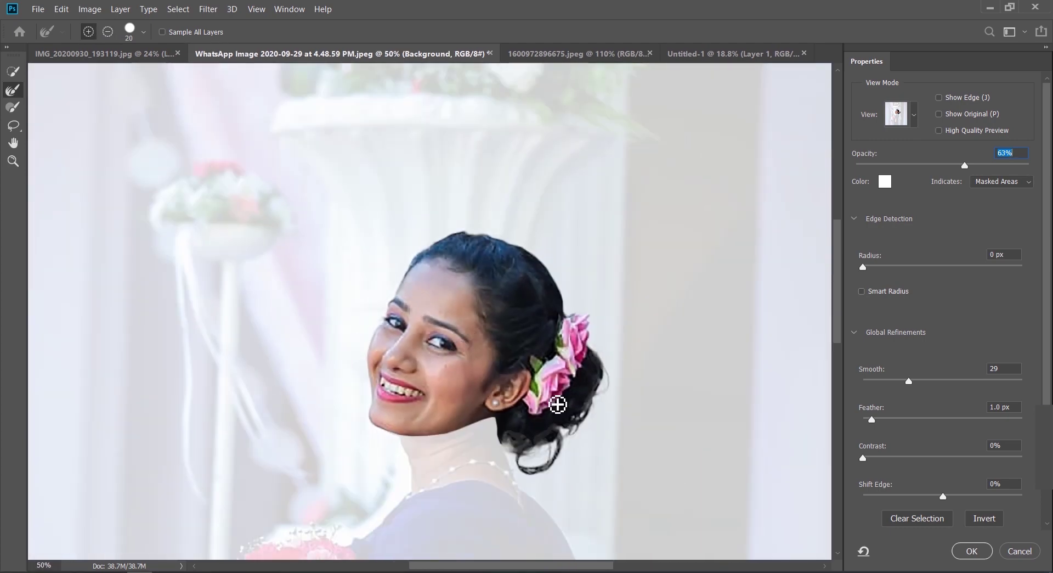
{"action": "left_click_drag", "start_coordinate": [517, 444], "coordinate": [527, 448]}
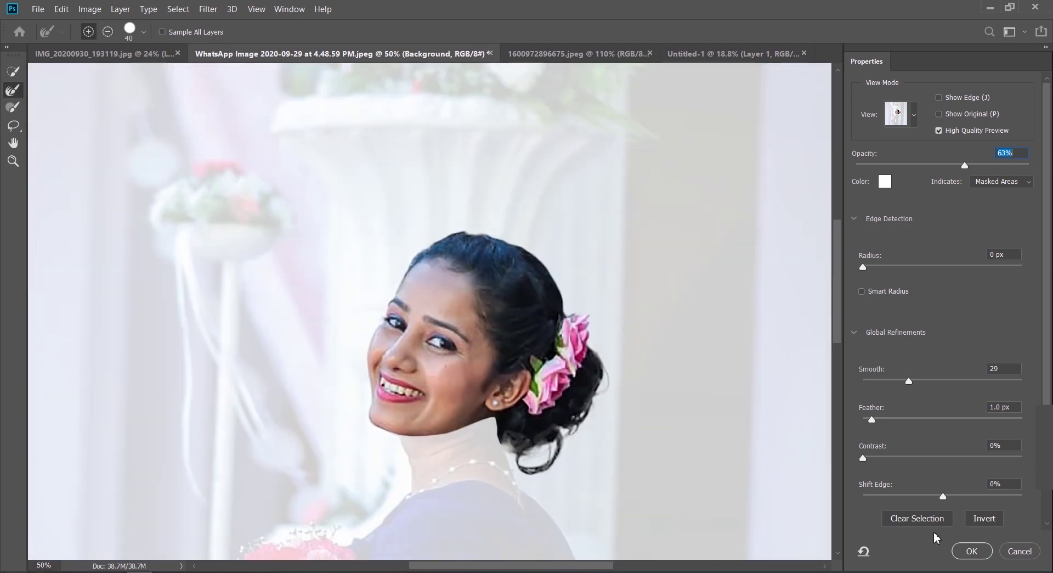
{"action": "left_click", "coordinate": [969, 552]}
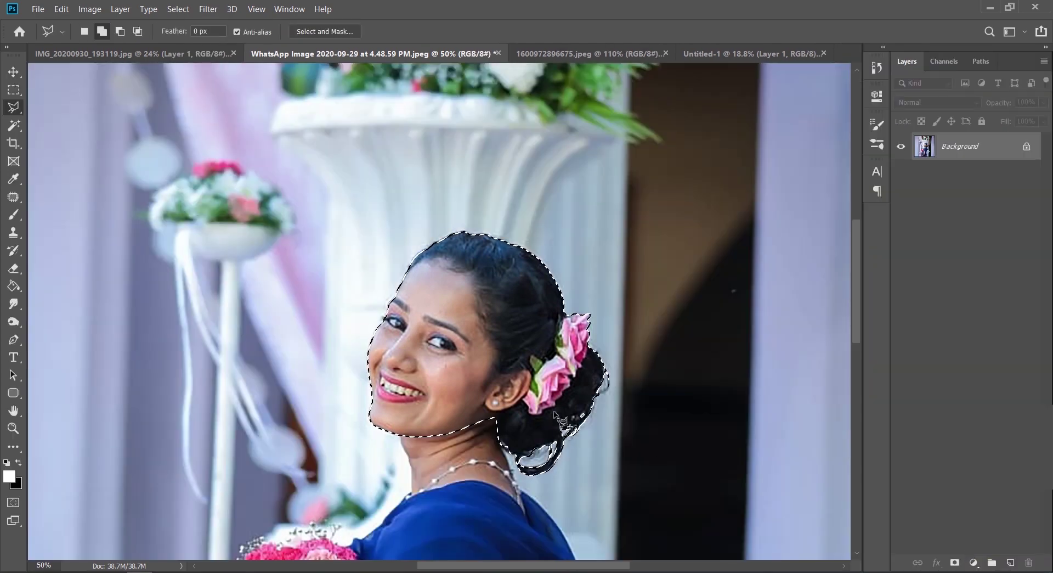
Copy the woman's head to a new layer and place it, resized, in the Untitled-1 document.
{"action": "key", "text": "ctrl+j"}
{"action": "key", "text": "v"}
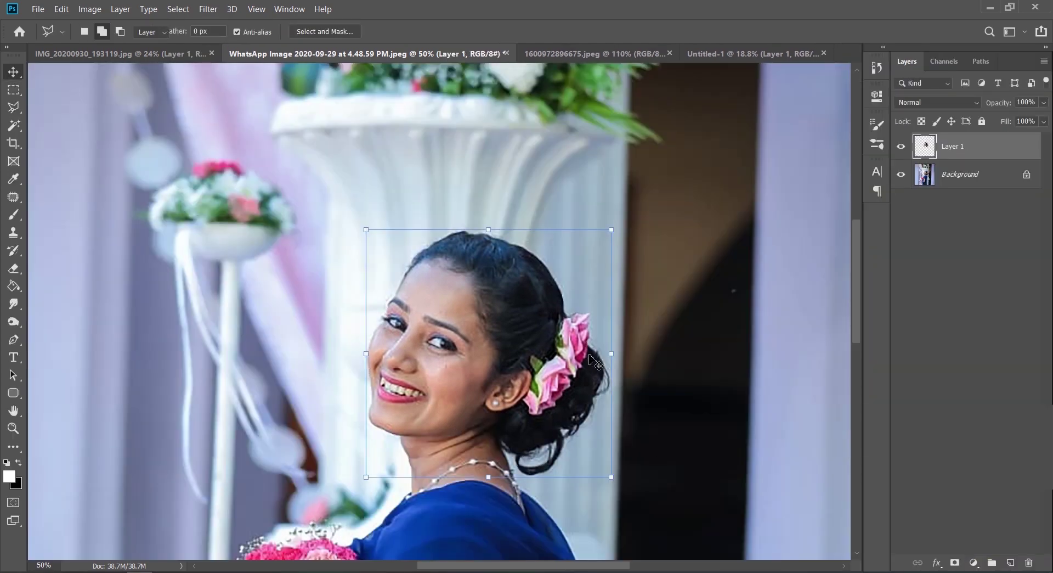
{"action": "left_click_drag", "start_coordinate": [507, 366], "coordinate": [556, 318]}
{"action": "left_click_drag", "start_coordinate": [602, 268], "coordinate": [656, 175]}
{"action": "left_click", "coordinate": [657, 32]}
{"action": "left_click", "coordinate": [658, 33]}
Unlock the headless couple image's background, bring it into Untitled-1, and stack its layer below both head layers.
{"action": "left_click", "coordinate": [572, 55]}
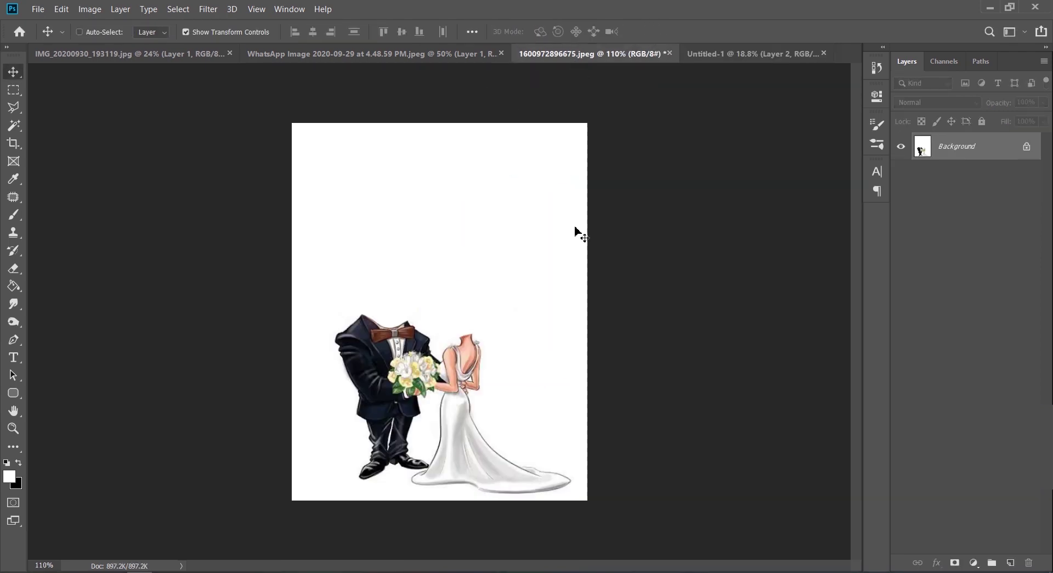
{"action": "left_click", "coordinate": [1033, 152]}
{"action": "left_click_drag", "start_coordinate": [434, 335], "coordinate": [661, 381]}
{"action": "left_click", "coordinate": [658, 32]}
{"action": "left_click_drag", "start_coordinate": [967, 153], "coordinate": [964, 199]}
Spread the pieces over the canvas: man's head at the left, woman's head at the right, couple at the lower centre.
{"action": "left_click_drag", "start_coordinate": [460, 195], "coordinate": [326, 216]}
{"action": "left_click_drag", "start_coordinate": [525, 275], "coordinate": [541, 252]}
{"action": "left_click_drag", "start_coordinate": [320, 246], "coordinate": [298, 232]}
{"action": "mouse_move", "coordinate": [413, 414]}
{"action": "left_mouse_down"}
{"action": "mouse_move", "coordinate": [391, 393]}
{"action": "mouse_move", "coordinate": [407, 407]}
{"action": "left_mouse_up"}
{"action": "left_click_drag", "start_coordinate": [249, 423], "coordinate": [249, 407]}
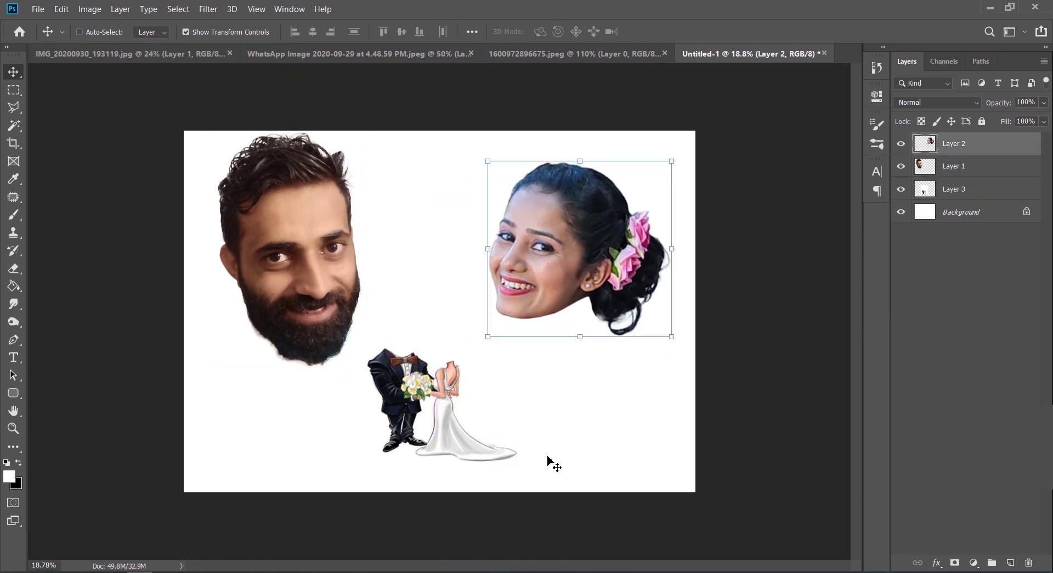
{"action": "left_click", "coordinate": [954, 166]}
{"action": "left_click_drag", "start_coordinate": [295, 274], "coordinate": [295, 287]}
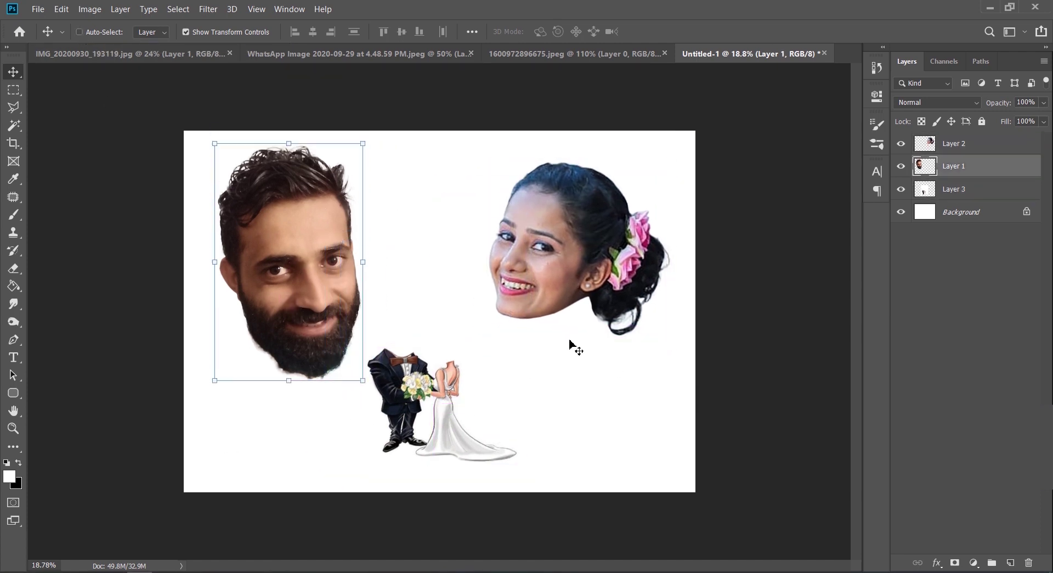
Scale the man's head down proportionally and leave it beside the couple at the left of the canvas.
{"action": "scroll", "coordinate": [257, 230], "scroll_direction": "up", "scroll_amount": 4}
{"action": "left_click_drag", "start_coordinate": [280, 235], "coordinate": [405, 278]}
{"action": "left_click_drag", "start_coordinate": [471, 117], "coordinate": [440, 280]}
{"action": "key", "text": "Return"}
{"action": "left_click_drag", "start_coordinate": [488, 400], "coordinate": [351, 276]}
Enlarge the headless couple and position it in the lower middle of the canvas.
{"action": "left_click", "coordinate": [402, 343], "text": "ctrl"}
{"action": "left_click_drag", "start_coordinate": [571, 116], "coordinate": [650, 74]}
{"action": "left_click_drag", "start_coordinate": [486, 237], "coordinate": [484, 254]}
{"action": "scroll", "coordinate": [484, 254], "scroll_direction": "down", "scroll_amount": 4}
{"action": "key", "text": "Return"}
{"action": "left_click_drag", "start_coordinate": [574, 167], "coordinate": [665, 132]}
{"action": "left_click_drag", "start_coordinate": [510, 264], "coordinate": [457, 283]}
{"action": "left_click_drag", "start_coordinate": [595, 94], "coordinate": [555, 148]}
{"action": "left_click_drag", "start_coordinate": [459, 255], "coordinate": [524, 256]}
{"action": "key", "text": "Return"}
Place the man's head on the groom's shoulders.
{"action": "left_click", "coordinate": [259, 301], "text": "ctrl"}
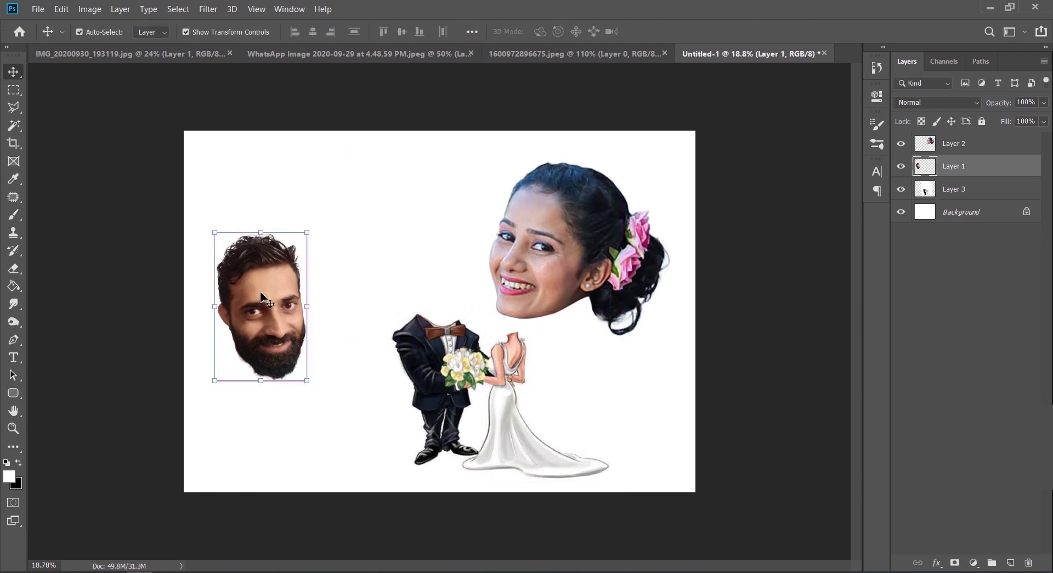
{"action": "left_click_drag", "start_coordinate": [259, 301], "coordinate": [425, 265]}
Scale the woman's head to 73.20% and seat it on the bride's neck.
{"action": "left_click", "coordinate": [974, 144]}
{"action": "key", "text": "ctrl+t"}
{"action": "left_click_drag", "start_coordinate": [616, 204], "coordinate": [601, 229]}
{"action": "left_click_drag", "start_coordinate": [666, 183], "coordinate": [589, 210]}
{"action": "left_click_drag", "start_coordinate": [561, 278], "coordinate": [561, 266]}
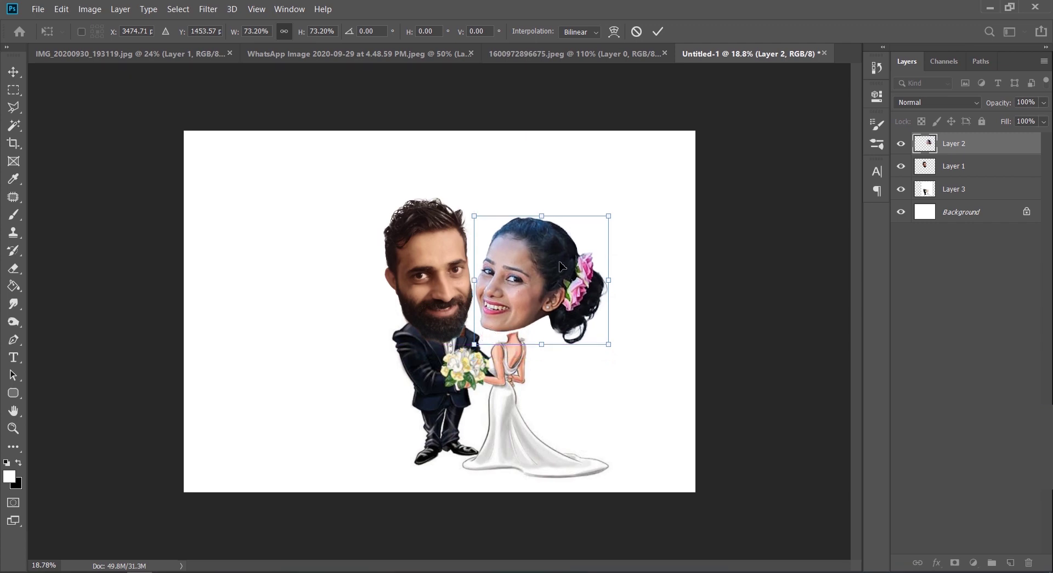
{"action": "key", "text": "Down"}
{"action": "key", "text": "Down"}
{"action": "key", "text": "Down"}
{"action": "key", "text": "Down"}
{"action": "key", "text": "Down"}
{"action": "key", "text": "Down"}
{"action": "scroll", "coordinate": [464, 264], "scroll_direction": "up", "scroll_amount": 4}
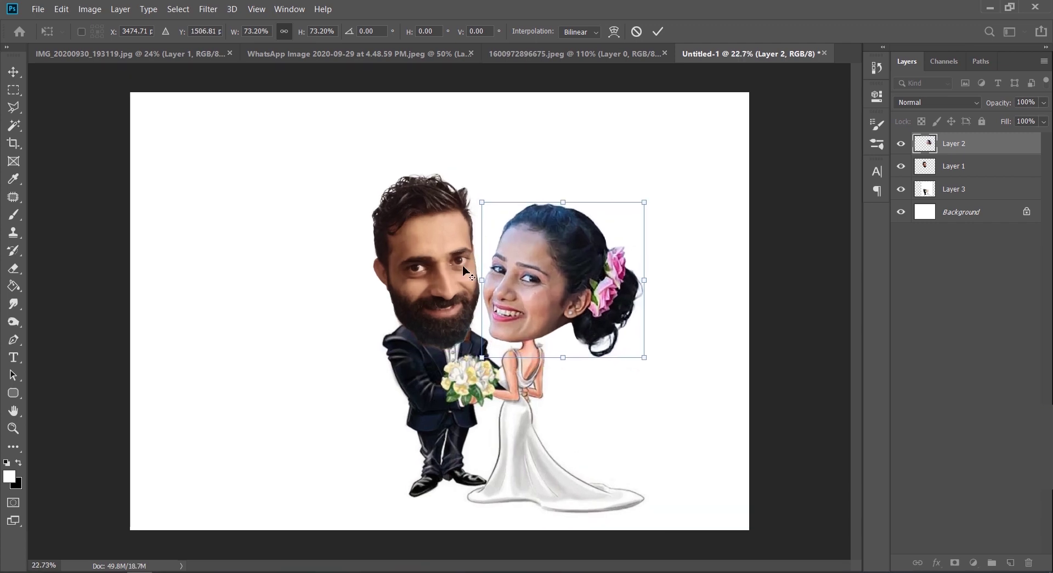
{"action": "key", "text": "Return"}
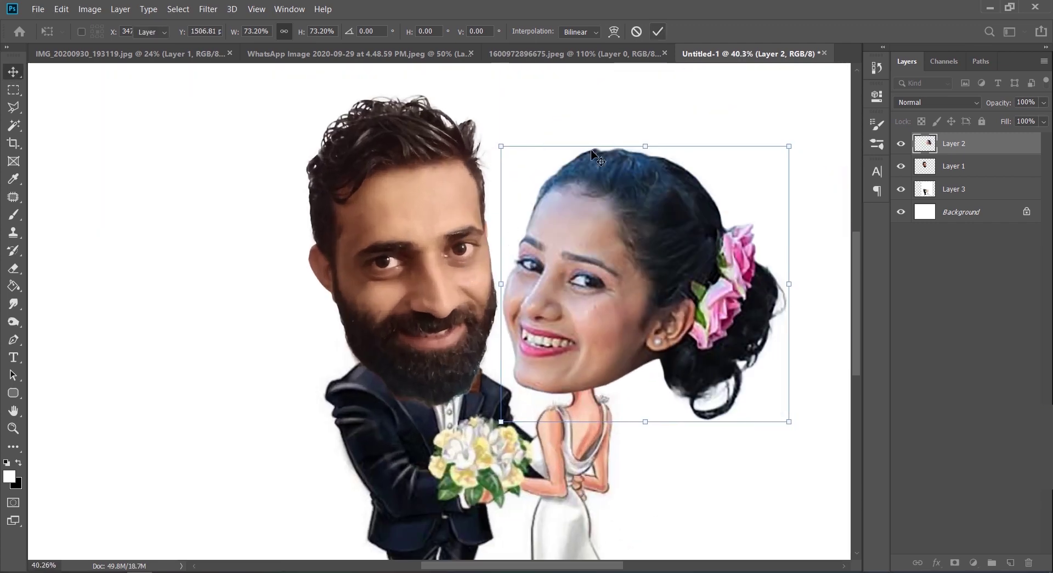
Select the man's head layer and turn off the display of transform controls.
{"action": "scroll", "coordinate": [529, 236], "scroll_direction": "down", "scroll_amount": 2}
{"action": "scroll", "coordinate": [529, 236], "scroll_direction": "up", "scroll_amount": 1}
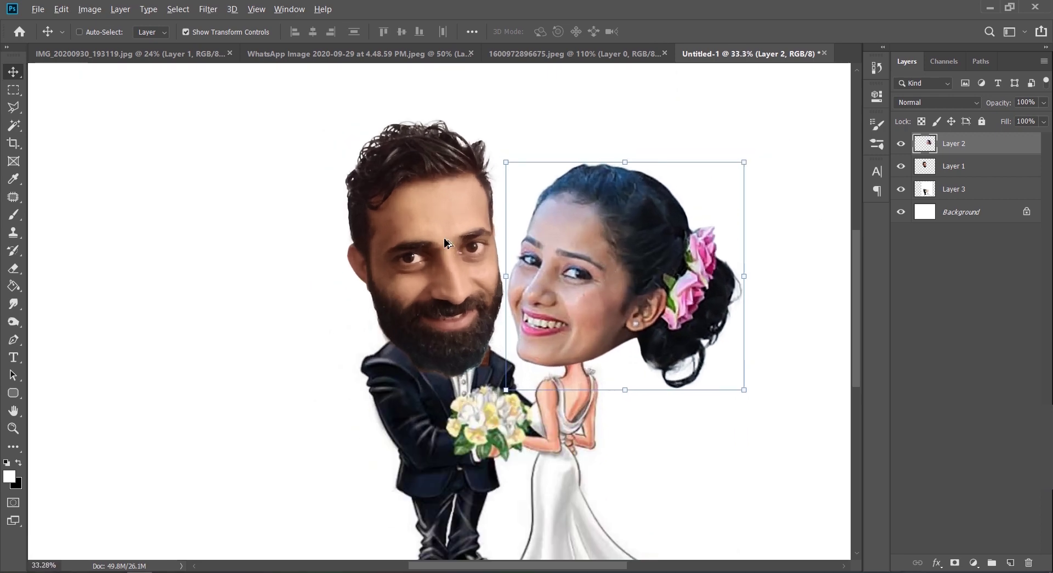
{"action": "scroll", "coordinate": [451, 263], "scroll_direction": "up", "scroll_amount": 2}
{"action": "left_click", "coordinate": [451, 264], "text": "ctrl"}
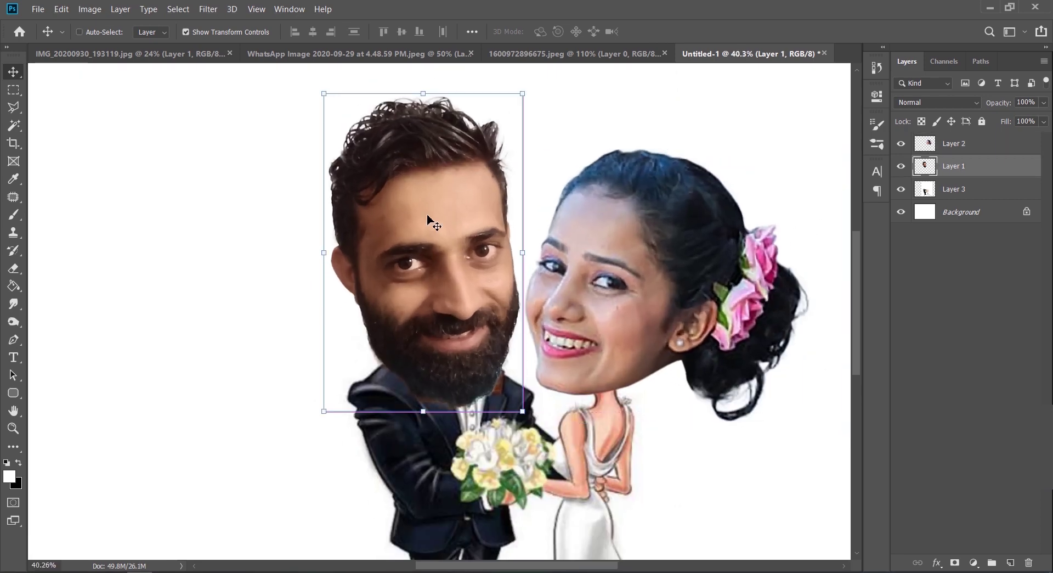
{"action": "left_click", "coordinate": [212, 33]}
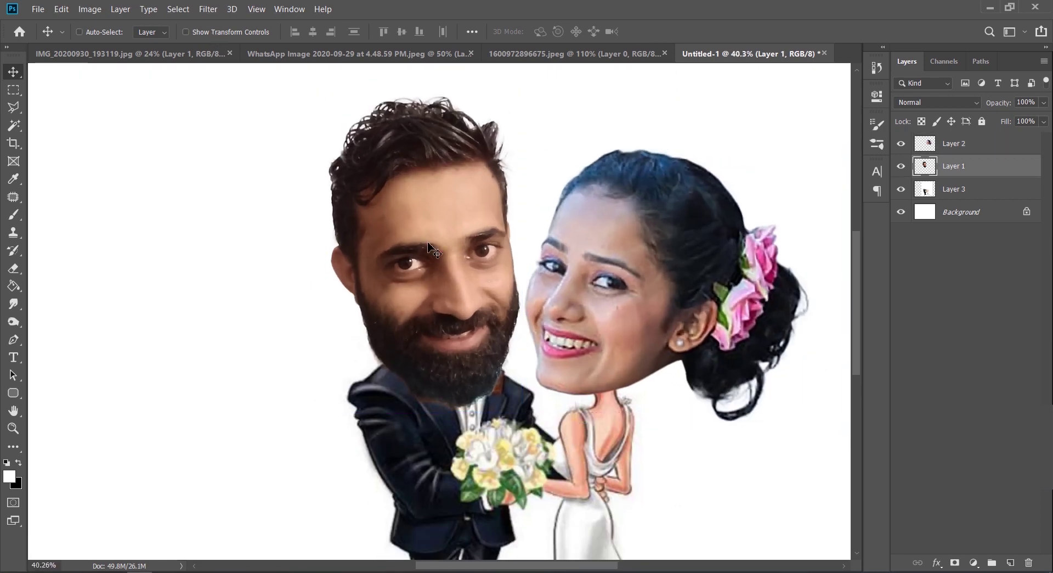
Open the man's head in the Liquify filter and activate the Face tool.
{"action": "left_click", "coordinate": [208, 9]}
{"action": "left_click", "coordinate": [225, 109]}
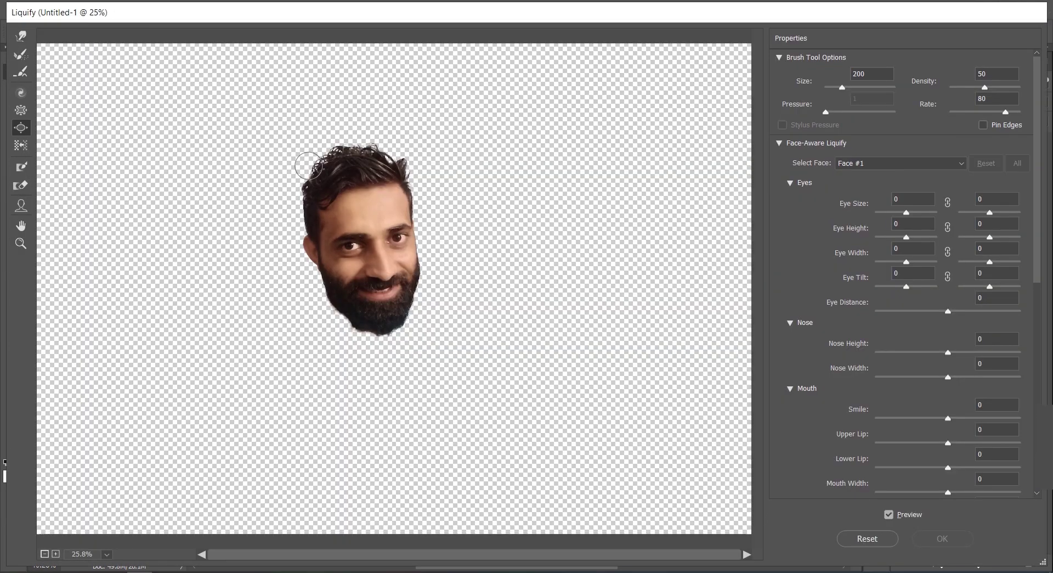
{"action": "scroll", "coordinate": [384, 202], "scroll_direction": "up", "scroll_amount": 2}
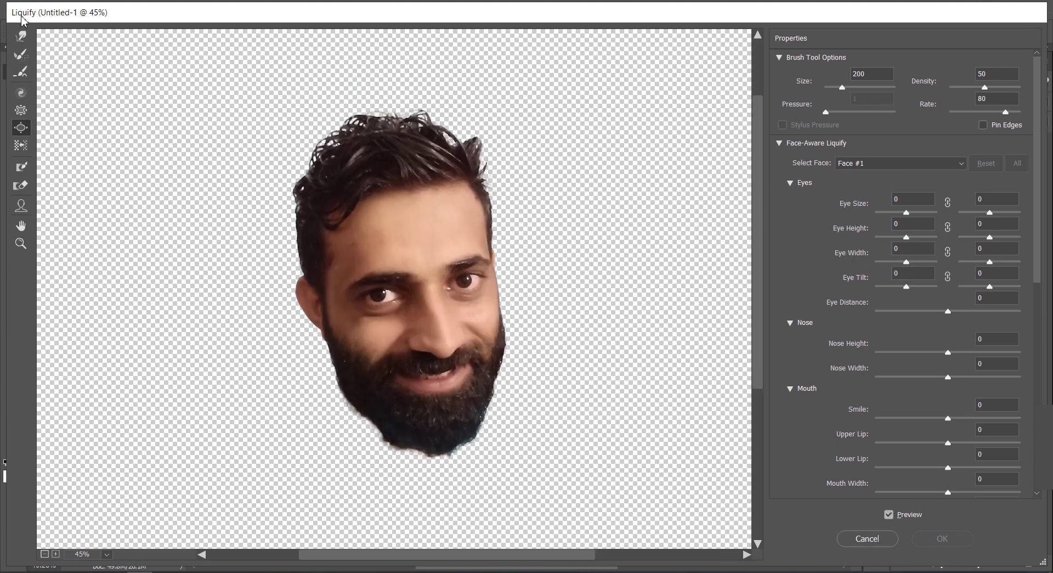
{"action": "left_click", "coordinate": [20, 208]}
{"action": "mouse_move", "coordinate": [475, 280]}
{"action": "mouse_move", "coordinate": [429, 381]}
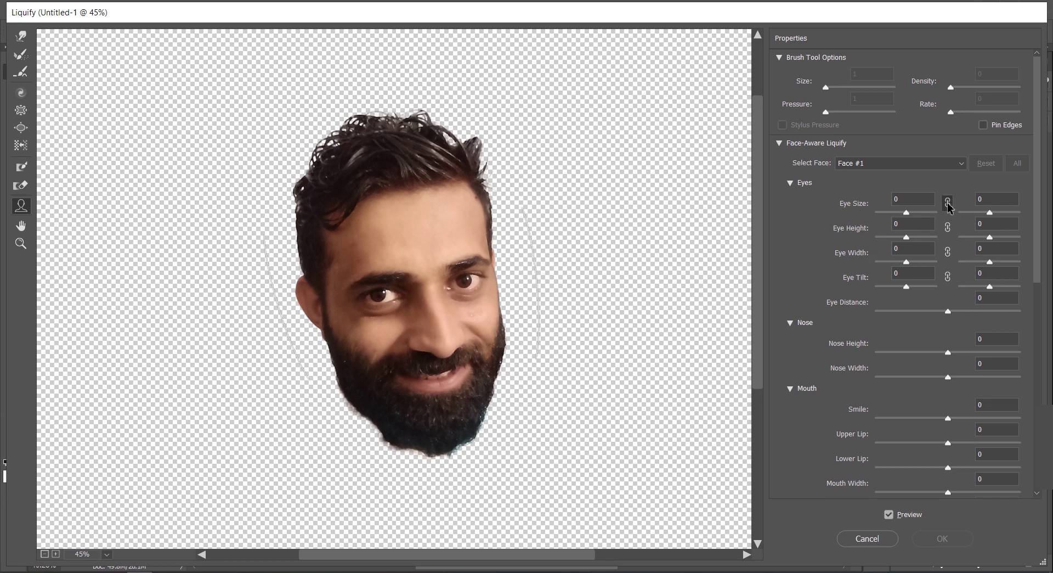
Link both eyes for Eye Size and set it to 100.
{"action": "left_click", "coordinate": [906, 214]}
{"action": "left_click_drag", "start_coordinate": [906, 214], "coordinate": [946, 216]}
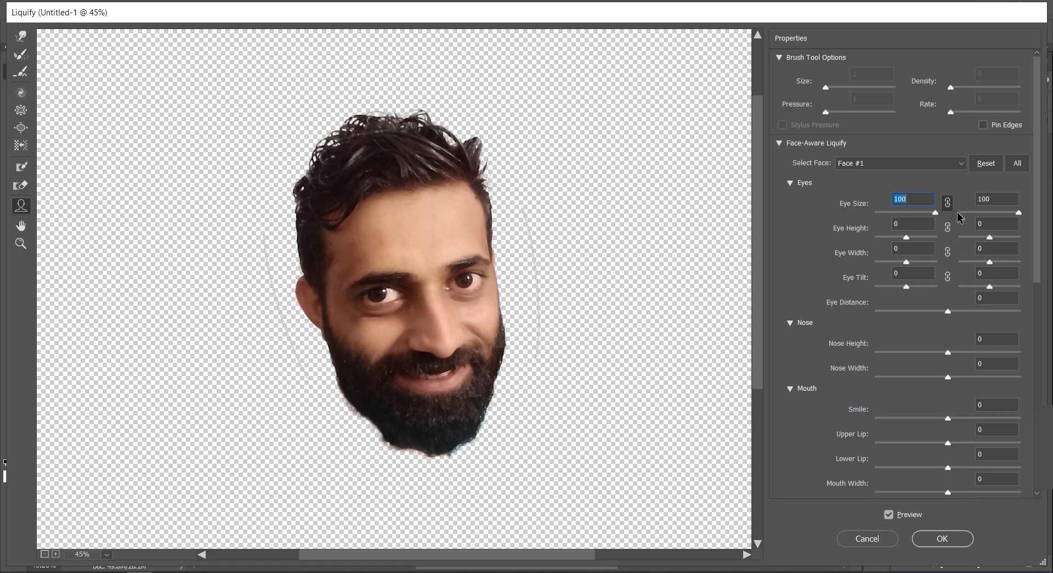
{"action": "left_click_drag", "start_coordinate": [906, 239], "coordinate": [959, 237]}
{"action": "left_click_drag", "start_coordinate": [907, 262], "coordinate": [941, 263]}
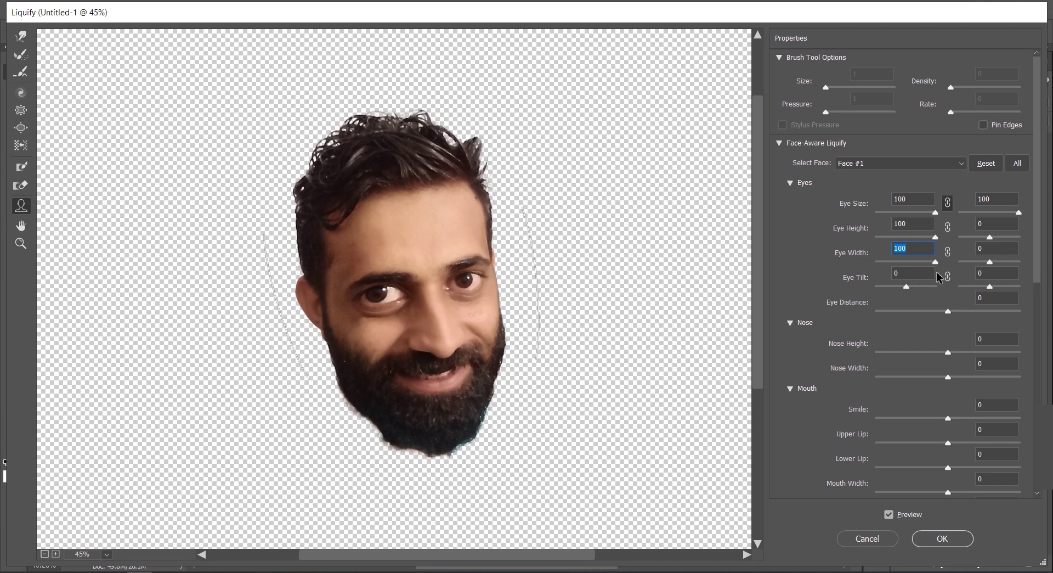
{"action": "left_click_drag", "start_coordinate": [909, 286], "coordinate": [950, 291]}
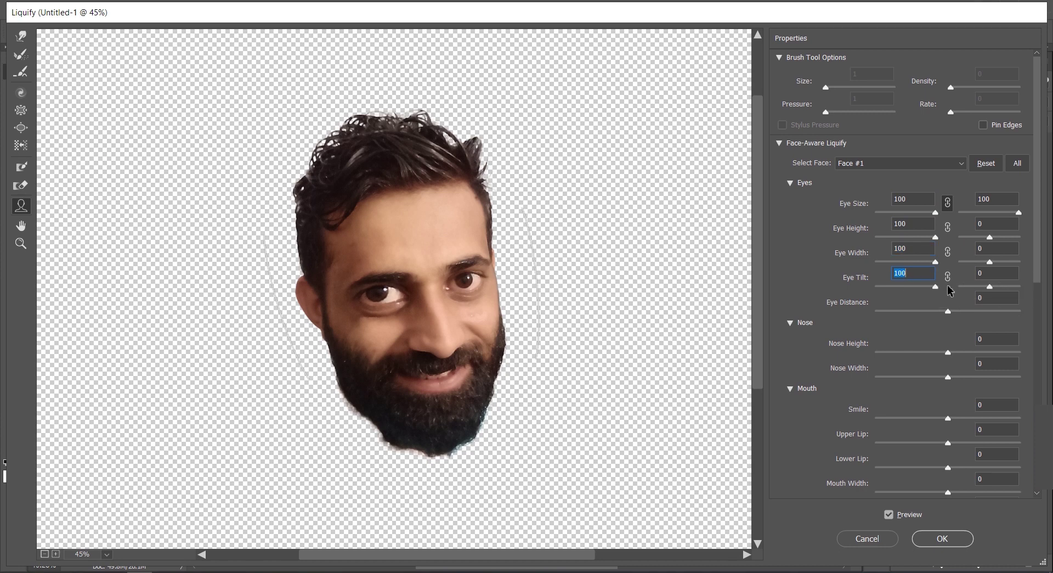
{"action": "key", "text": "ctrl+z"}
{"action": "key", "text": "ctrl+z"}
{"action": "key", "text": "ctrl+z"}
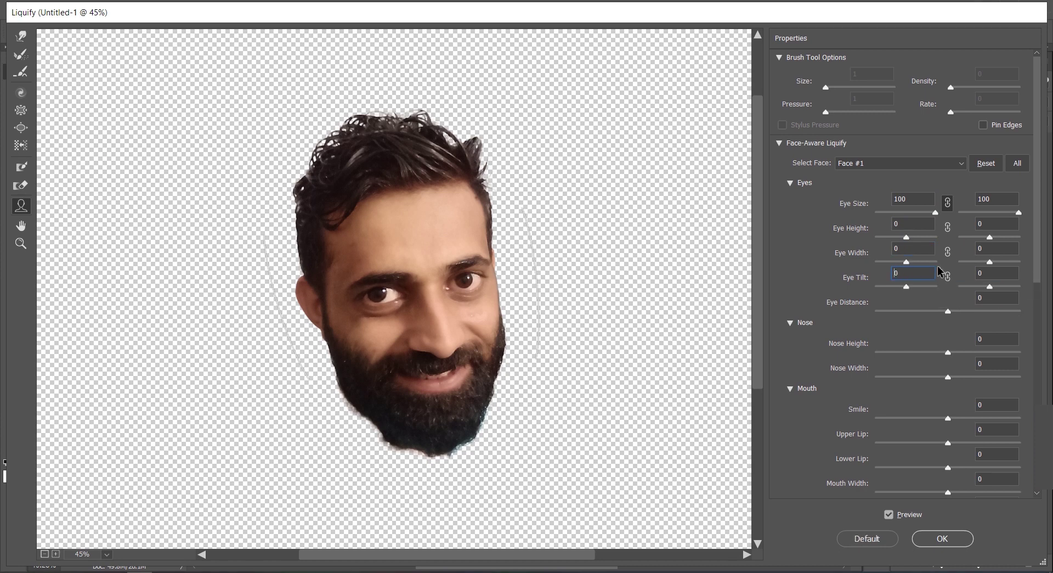
Link both eyes for height and width, set Eye Height 100 and Eye Width 0, then Nose Height -61 and Nose Width -100.
{"action": "left_click", "coordinate": [948, 252]}
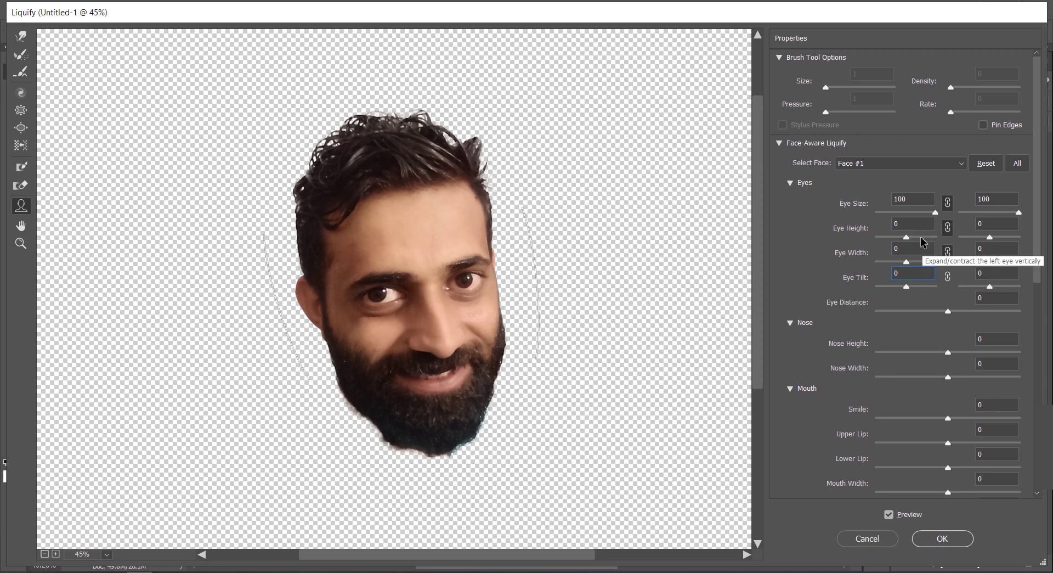
{"action": "left_click_drag", "start_coordinate": [906, 237], "coordinate": [874, 269]}
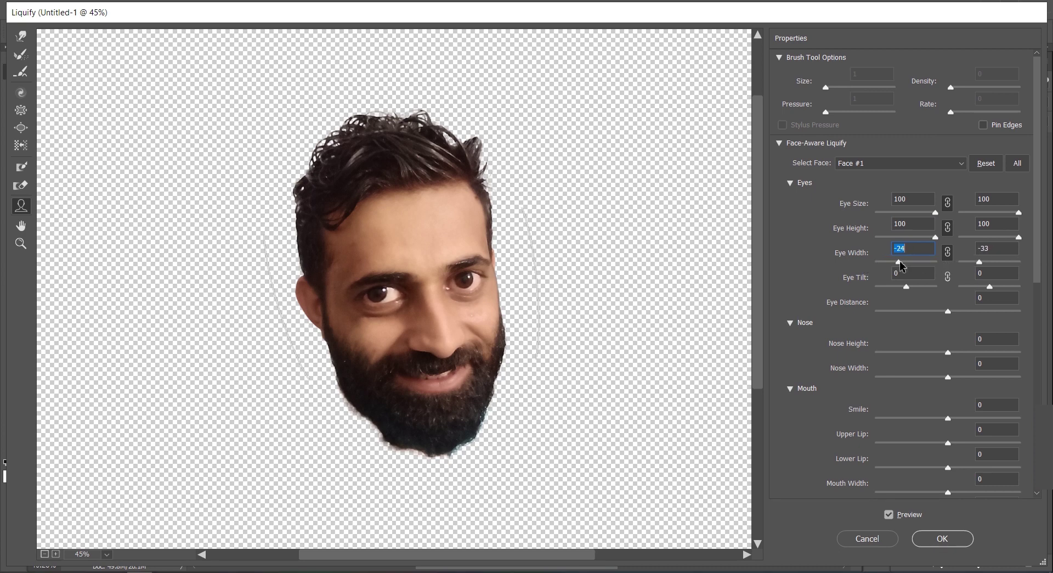
{"action": "type", "text": "0"}
{"action": "left_click_drag", "start_coordinate": [948, 354], "coordinate": [846, 391]}
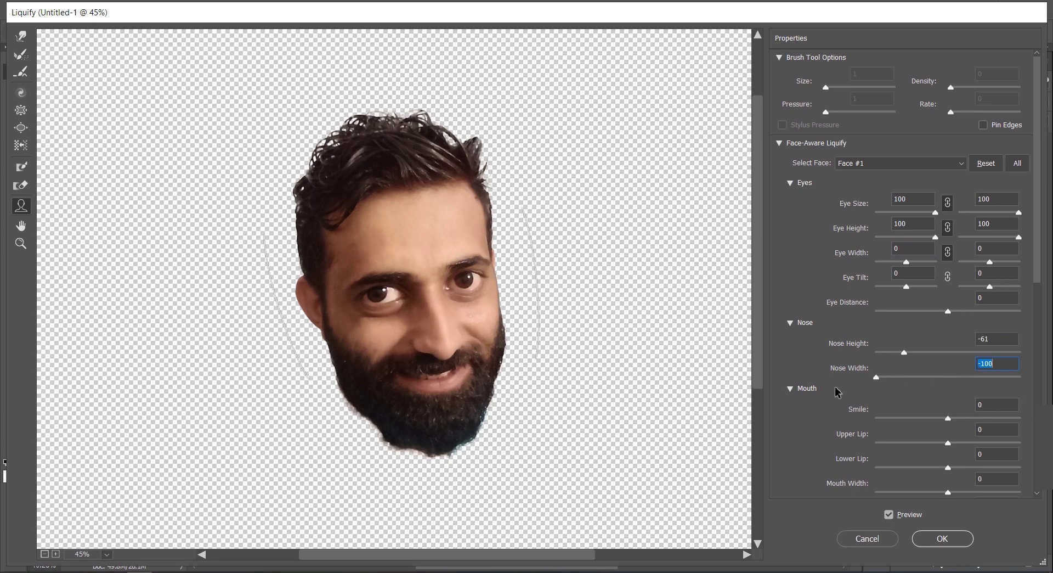
Set the man's Smile and Upper Lip to 100, Lower Lip to -100, Mouth Width to 56 and Mouth Height to 100.
{"action": "scroll", "coordinate": [893, 401], "scroll_direction": "down", "scroll_amount": 5}
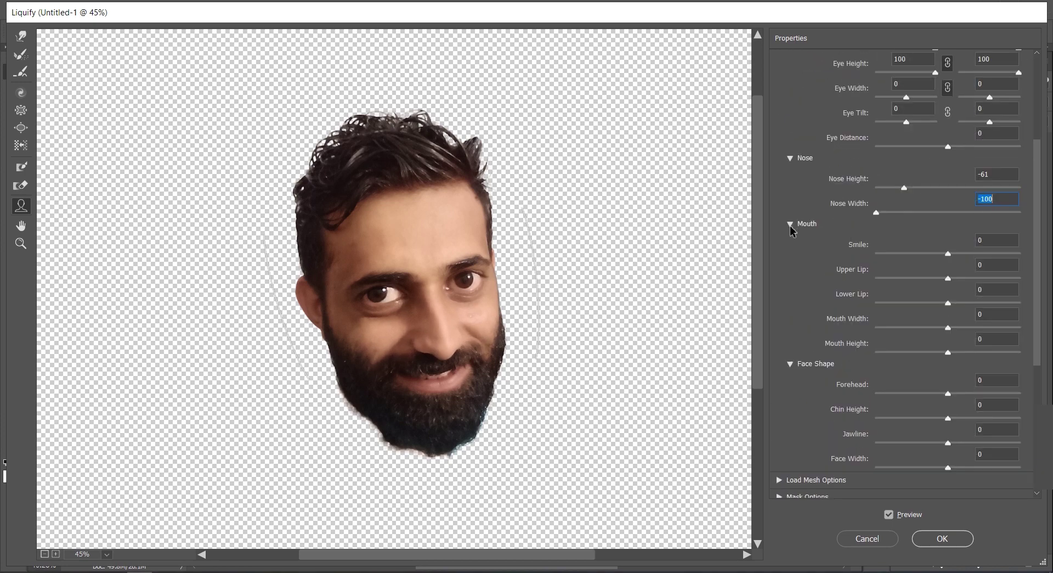
{"action": "left_click_drag", "start_coordinate": [948, 253], "coordinate": [1022, 254]}
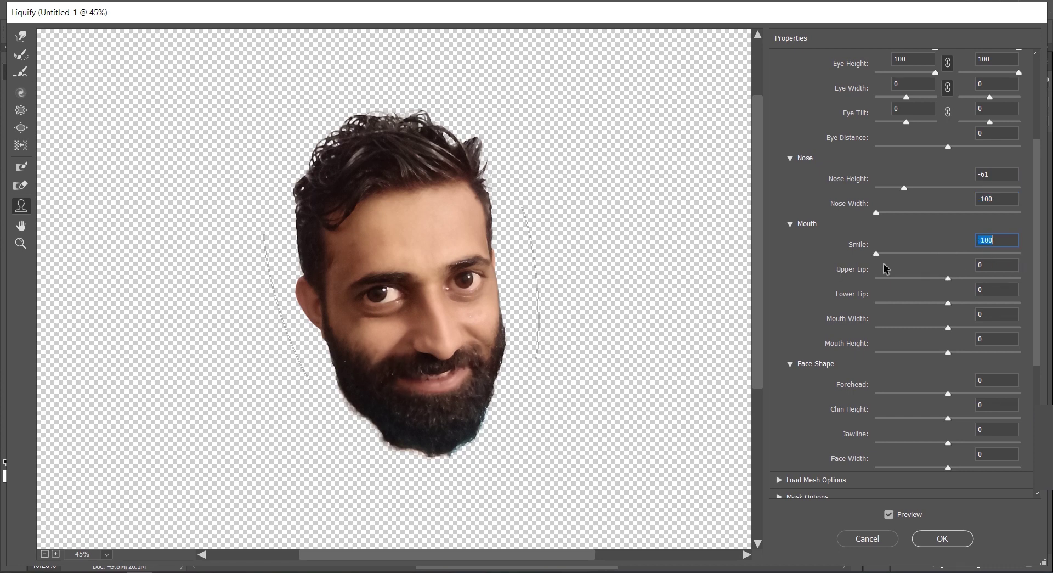
{"action": "left_click_drag", "start_coordinate": [948, 278], "coordinate": [1017, 279]}
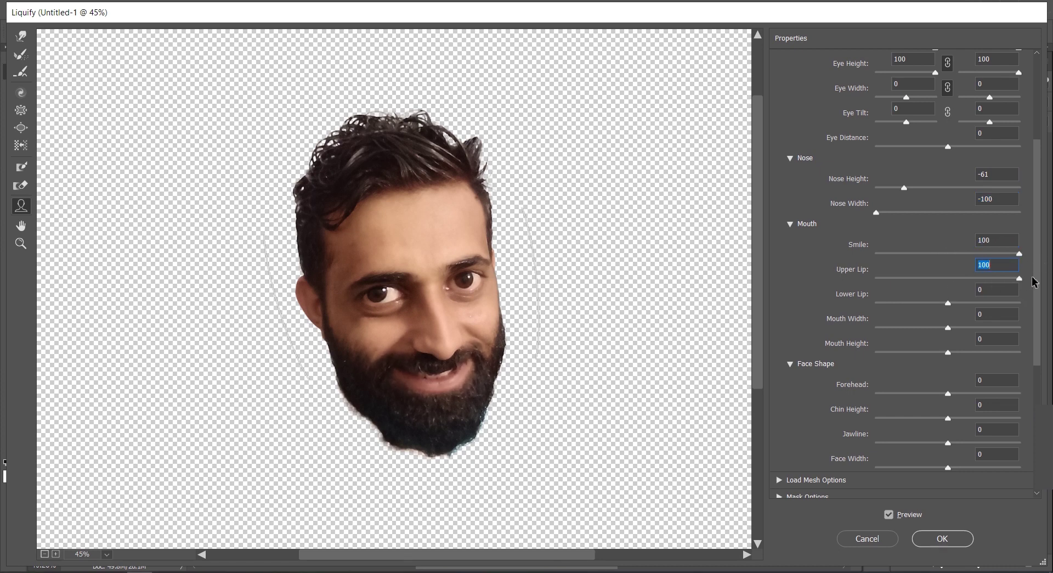
{"action": "left_click_drag", "start_coordinate": [949, 303], "coordinate": [837, 316]}
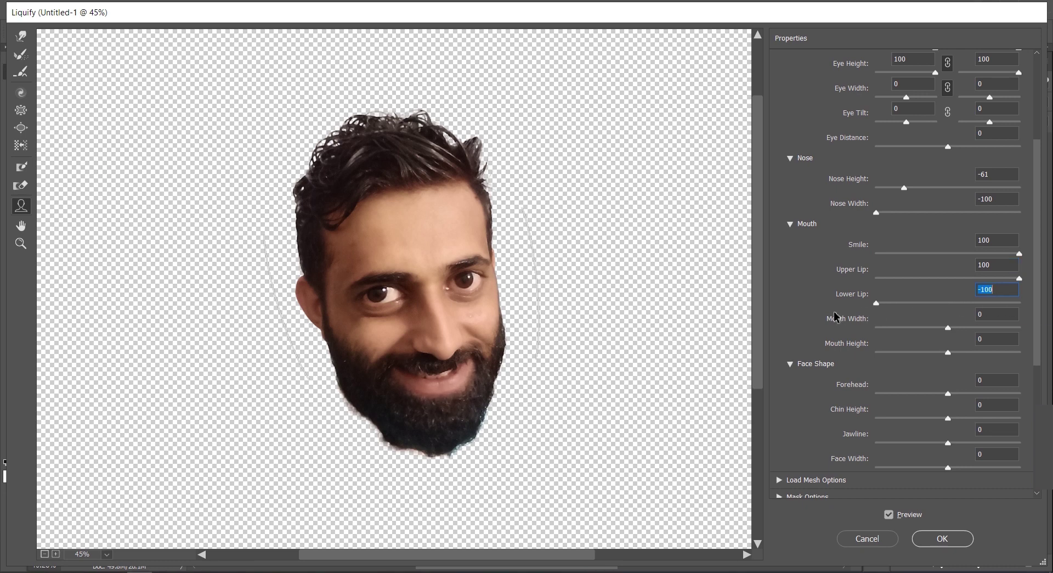
{"action": "left_click_drag", "start_coordinate": [947, 329], "coordinate": [1044, 351]}
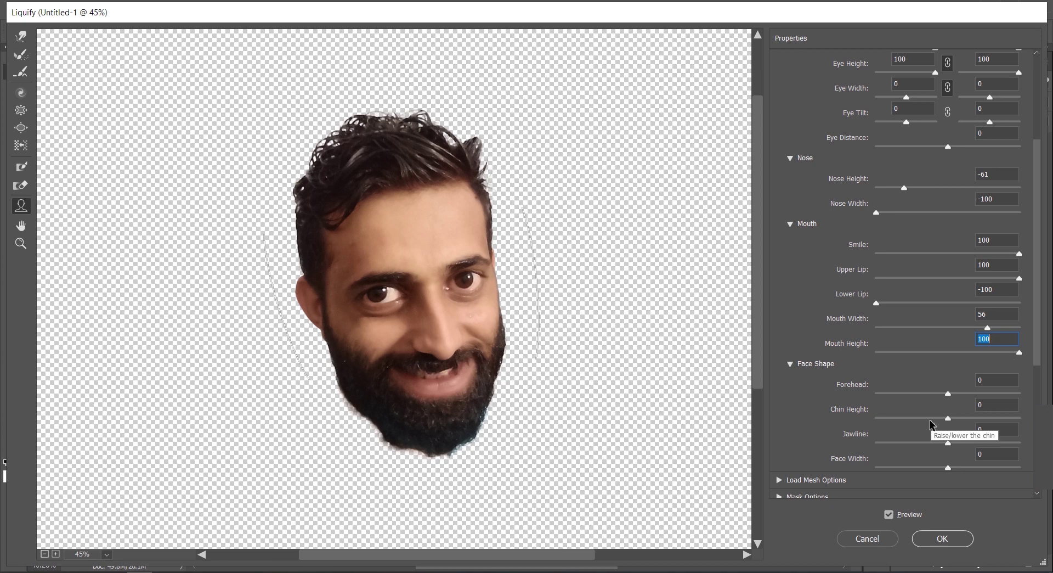
Shape the man's face with Forehead 11, Chin Height -15, Jawline -43 and Face Width -20.
{"action": "scroll", "coordinate": [949, 409], "scroll_direction": "down", "scroll_amount": 1}
{"action": "left_click_drag", "start_coordinate": [949, 362], "coordinate": [935, 434]}
{"action": "scroll", "coordinate": [872, 466], "scroll_direction": "down", "scroll_amount": 3}
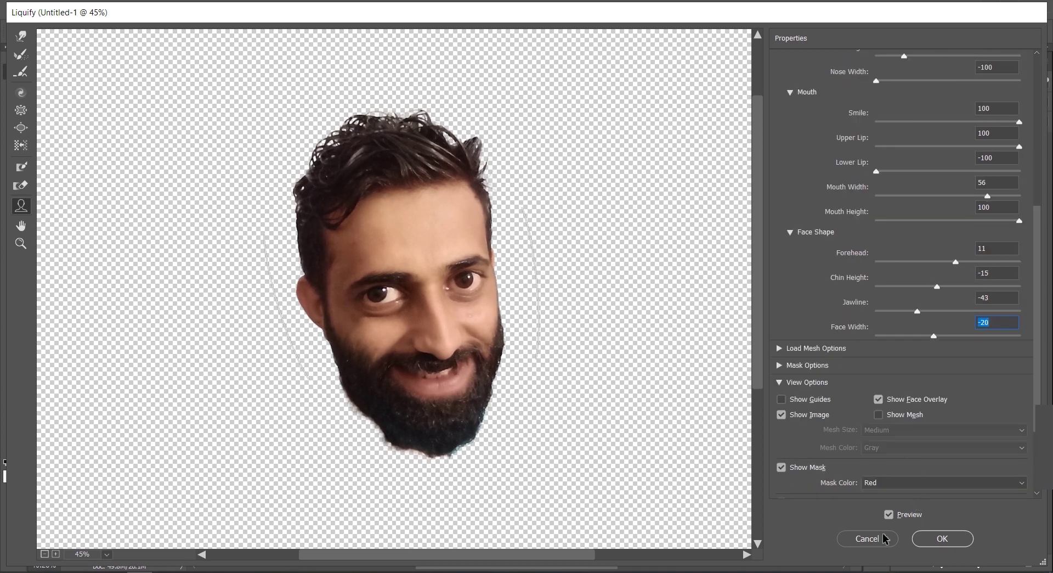
{"action": "scroll", "coordinate": [883, 329], "scroll_direction": "up", "scroll_amount": 8}
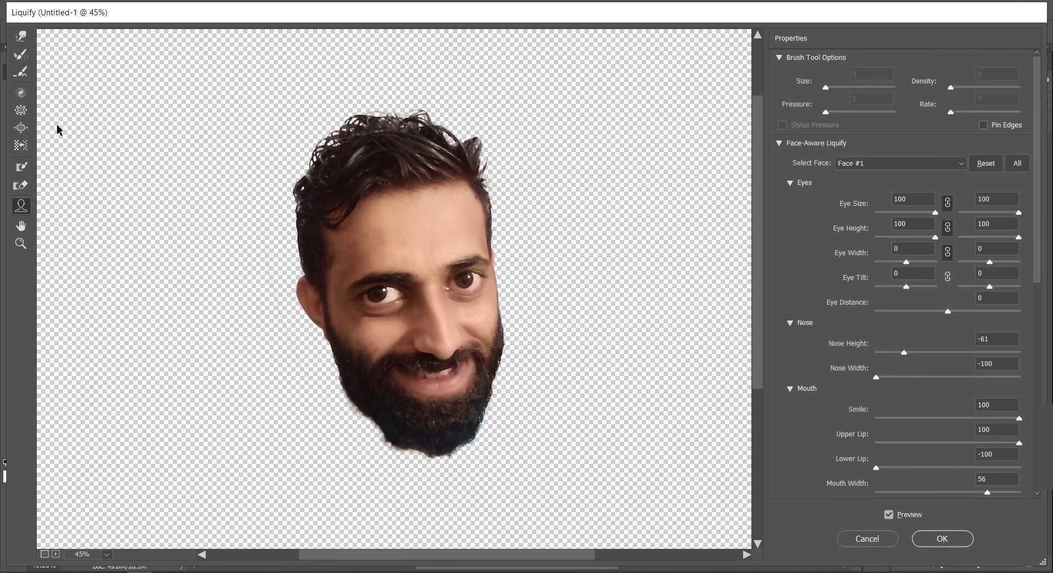
Swell the man's hair and forehead using the Bloat tool at brush size 1200, and reduce the brush to 600.
{"action": "left_click", "coordinate": [22, 128]}
{"action": "key", "text": "bracketright"}
{"action": "key", "text": "bracketright"}
{"action": "key", "text": "bracketright"}
{"action": "key", "text": "bracketright"}
{"action": "key", "text": "bracketright"}
{"action": "key", "text": "bracketright"}
{"action": "key", "text": "bracketright"}
{"action": "key", "text": "bracketright"}
{"action": "key", "text": "bracketright"}
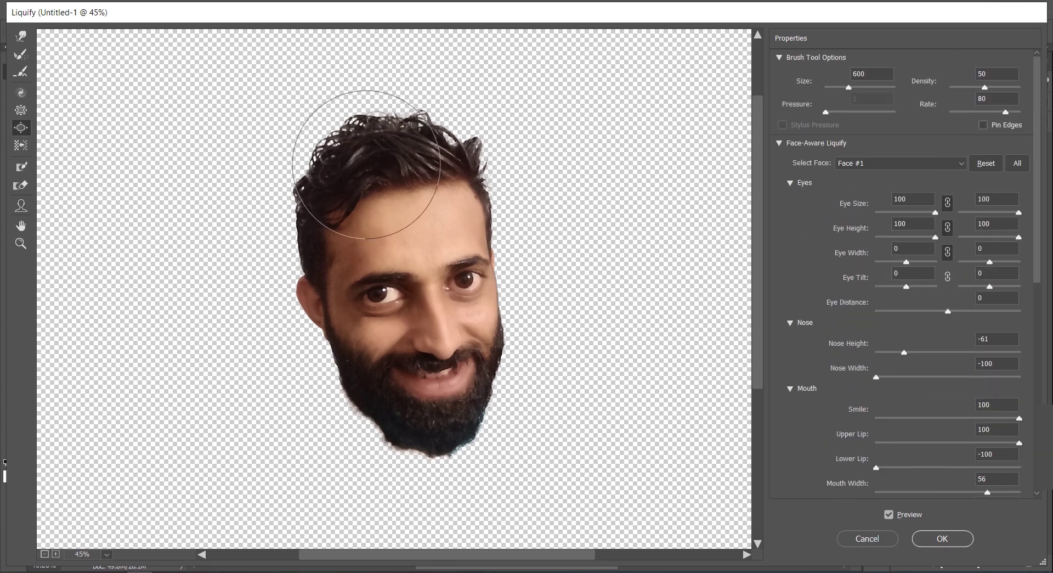
{"action": "key", "text": "bracketright"}
{"action": "key", "text": "bracketright"}
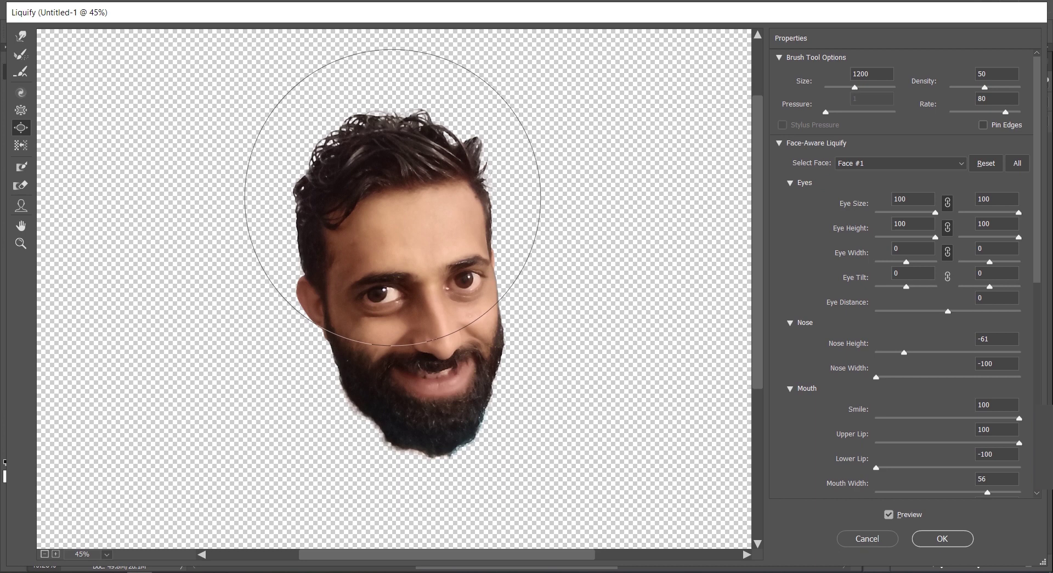
{"action": "left_click_drag", "start_coordinate": [393, 197], "coordinate": [393, 197]}
{"action": "key", "text": "bracketleft"}
{"action": "key", "text": "bracketleft"}
{"action": "key", "text": "bracketleft"}
{"action": "key", "text": "bracketleft"}
{"action": "key", "text": "bracketleft"}
{"action": "key", "text": "bracketleft"}
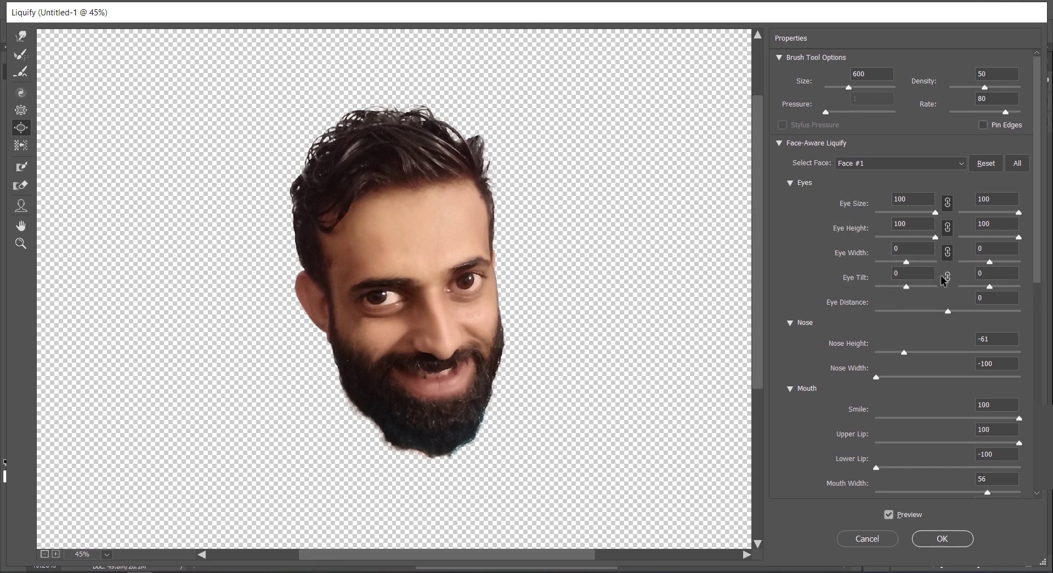
Set the man's Nose Height to 6, raise the Lower Lip value and apply the Liquify filter.
{"action": "mouse_move", "coordinate": [935, 236]}
{"action": "left_mouse_down"}
{"action": "mouse_move", "coordinate": [909, 241]}
{"action": "mouse_move", "coordinate": [950, 246]}
{"action": "left_mouse_up"}
{"action": "left_click_drag", "start_coordinate": [904, 352], "coordinate": [942, 356]}
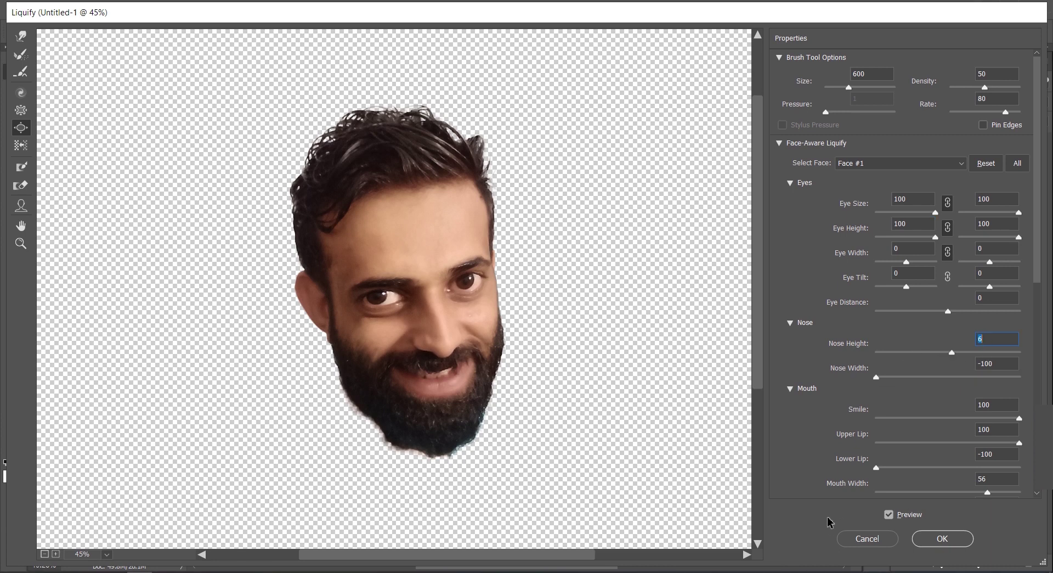
{"action": "scroll", "coordinate": [905, 471], "scroll_direction": "down", "scroll_amount": 2}
{"action": "left_click_drag", "start_coordinate": [876, 401], "coordinate": [970, 404]}
{"action": "left_click", "coordinate": [942, 542]}
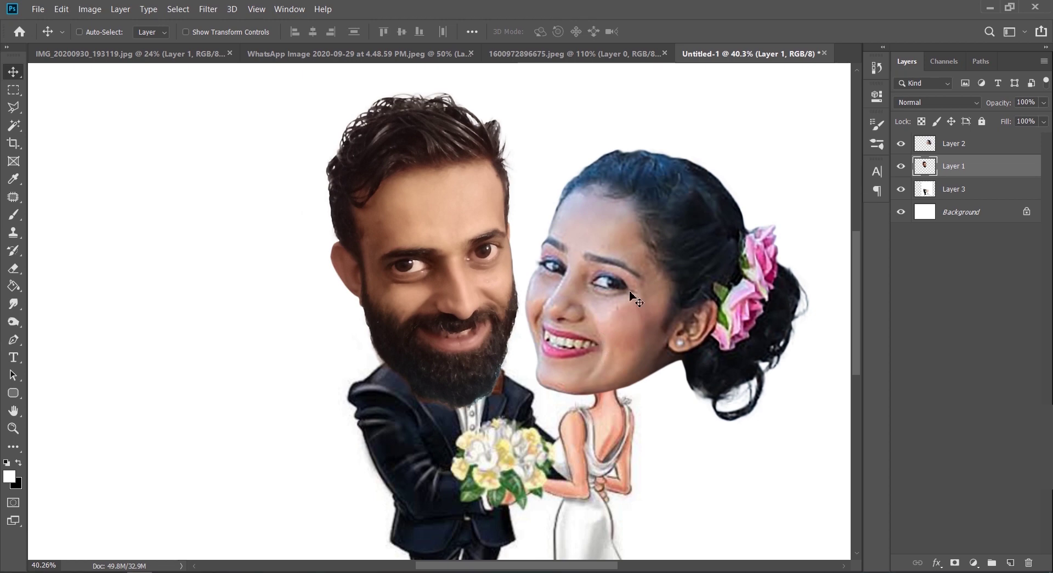
Run Liquify on the man's head again with left Eye Size -43, left Eye Height 8 and right Eye Height -68.
{"action": "left_click_drag", "start_coordinate": [630, 263], "coordinate": [491, 300]}
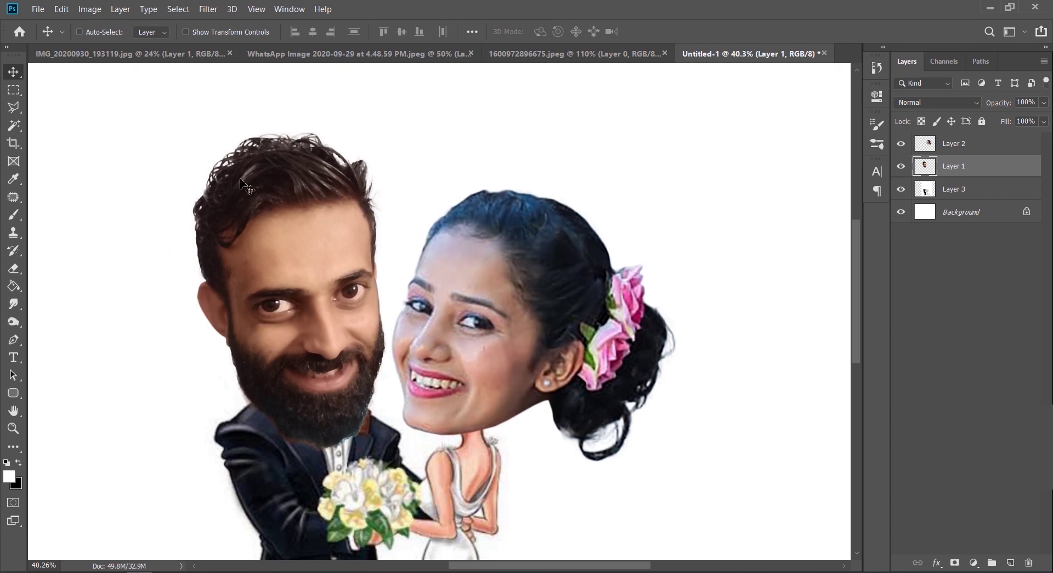
{"action": "left_click", "coordinate": [208, 10]}
{"action": "left_click", "coordinate": [222, 115]}
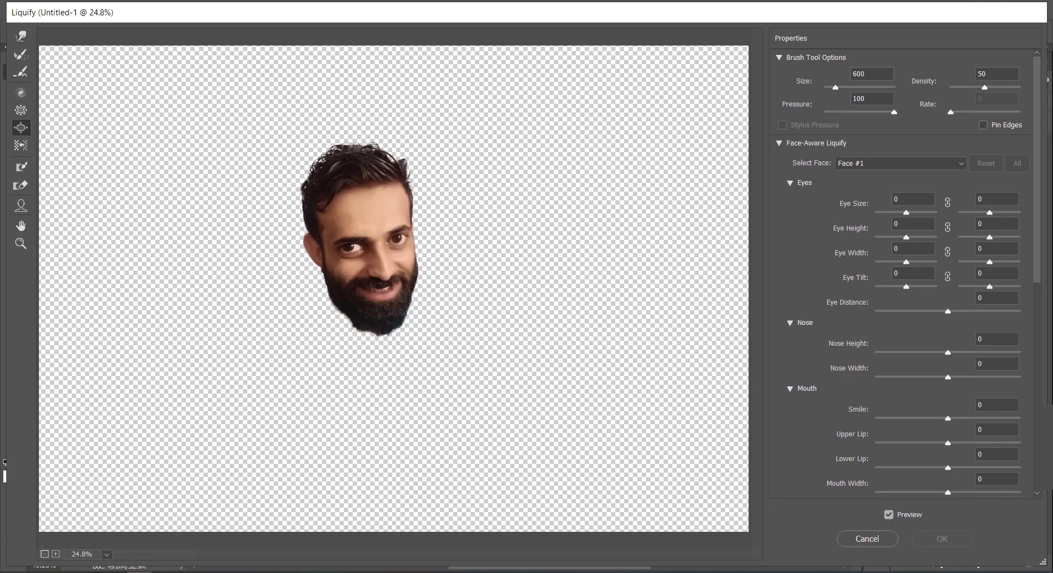
{"action": "scroll", "coordinate": [322, 205], "scroll_direction": "up", "scroll_amount": 4}
{"action": "left_click_drag", "start_coordinate": [227, 160], "coordinate": [320, 251]}
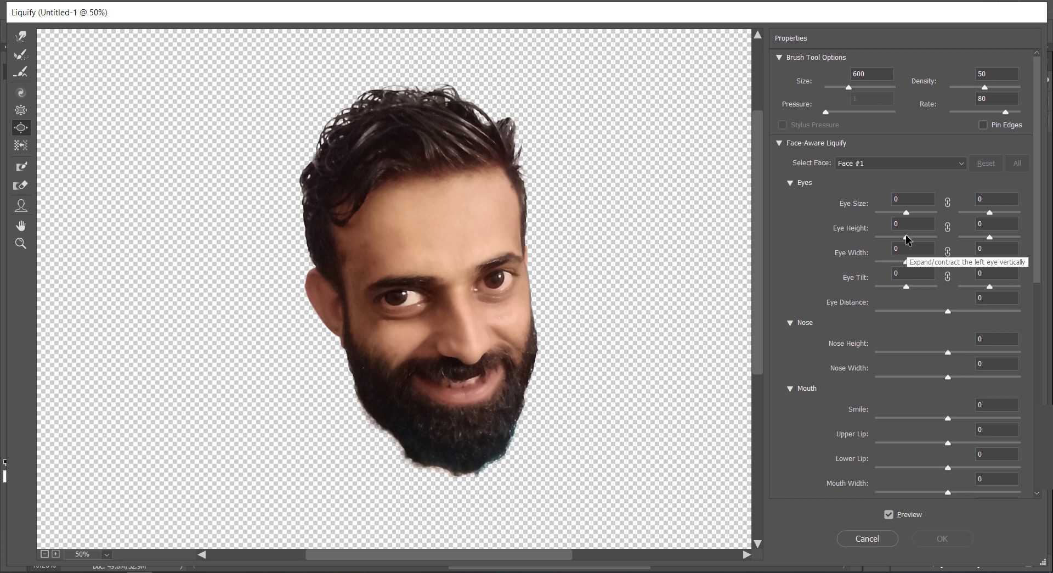
{"action": "mouse_move", "coordinate": [906, 240]}
{"action": "left_mouse_down"}
{"action": "mouse_move", "coordinate": [944, 242]}
{"action": "mouse_move", "coordinate": [907, 239]}
{"action": "left_mouse_up"}
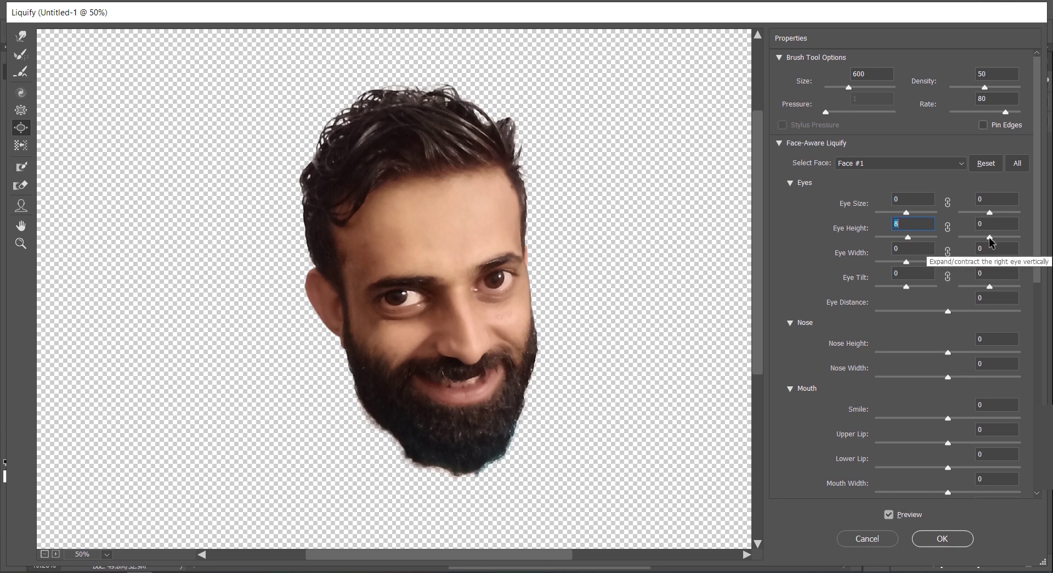
{"action": "mouse_move", "coordinate": [987, 236]}
{"action": "left_mouse_down"}
{"action": "mouse_move", "coordinate": [1006, 242]}
{"action": "mouse_move", "coordinate": [971, 245]}
{"action": "left_mouse_up"}
{"action": "mouse_move", "coordinate": [906, 213]}
{"action": "left_mouse_down"}
{"action": "mouse_move", "coordinate": [939, 215]}
{"action": "mouse_move", "coordinate": [895, 223]}
{"action": "left_mouse_up"}
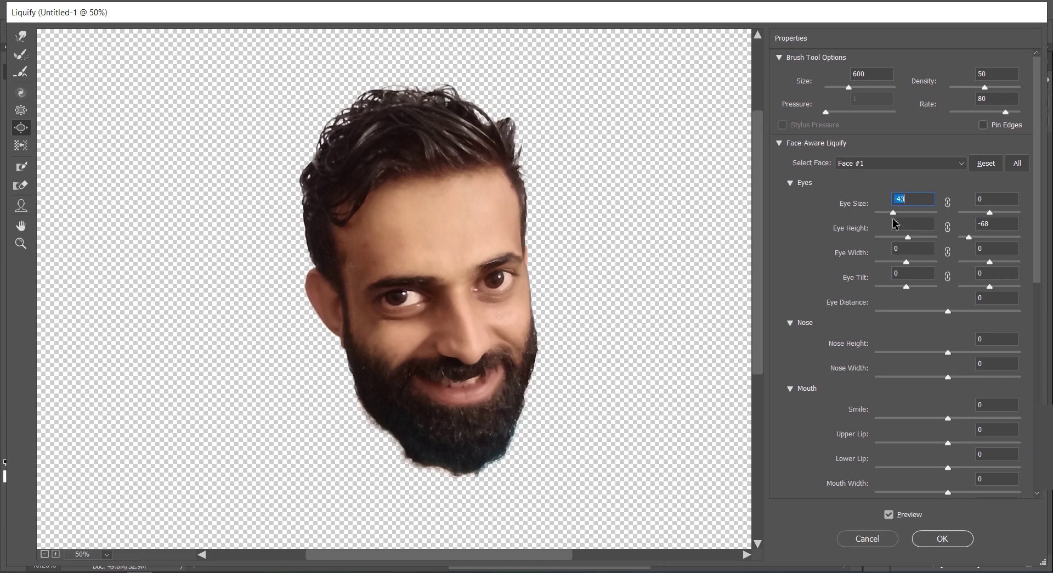
{"action": "left_click", "coordinate": [943, 539]}
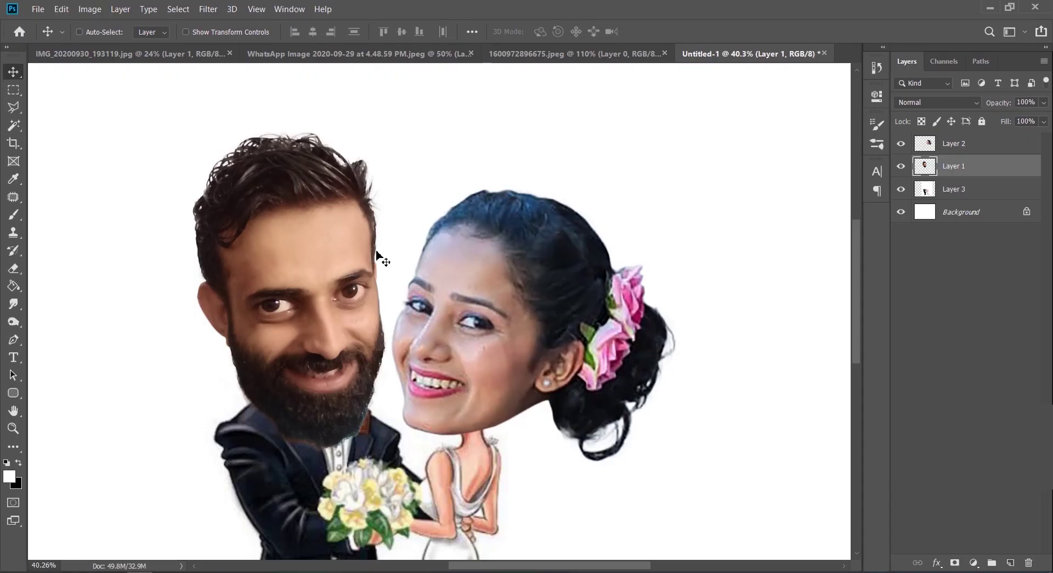
Open the woman's head in Liquify, link her eyes for size, height and width, and set Eye Size 100 and Eye Height 22.
{"action": "scroll", "coordinate": [378, 252], "scroll_direction": "down", "scroll_amount": 2}
{"action": "scroll", "coordinate": [377, 253], "scroll_direction": "down", "scroll_amount": 6}
{"action": "scroll", "coordinate": [448, 219], "scroll_direction": "up", "scroll_amount": 3}
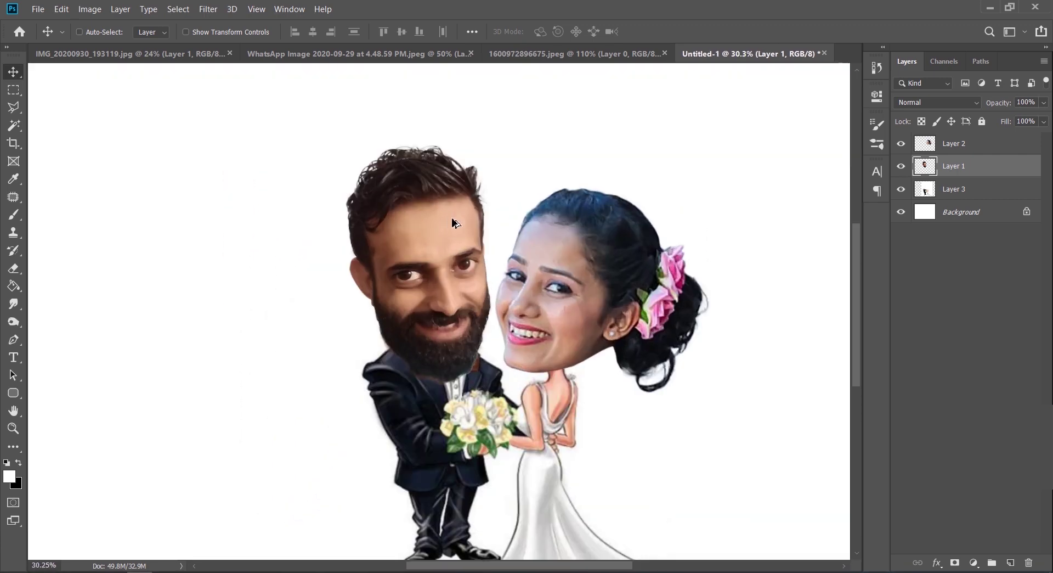
{"action": "scroll", "coordinate": [494, 230], "scroll_direction": "up", "scroll_amount": 2}
{"action": "scroll", "coordinate": [582, 257], "scroll_direction": "up", "scroll_amount": 3}
{"action": "left_click", "coordinate": [647, 292], "text": "ctrl"}
{"action": "left_click", "coordinate": [203, 9]}
{"action": "left_click", "coordinate": [228, 115]}
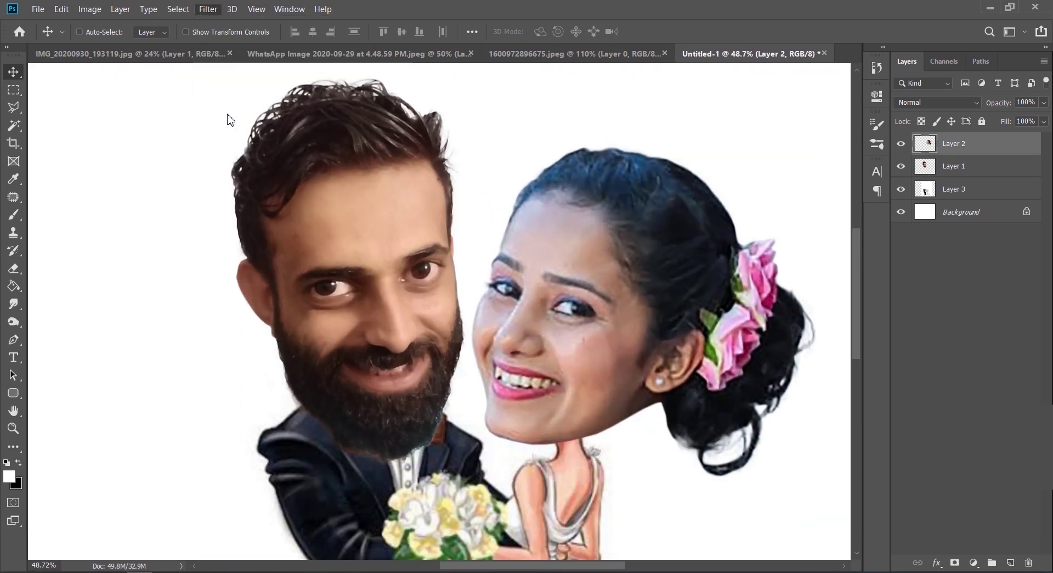
{"action": "left_click", "coordinate": [948, 203]}
{"action": "left_click_drag", "start_coordinate": [906, 213], "coordinate": [912, 239]}
{"action": "left_click", "coordinate": [948, 228]}
{"action": "left_click", "coordinate": [948, 252]}
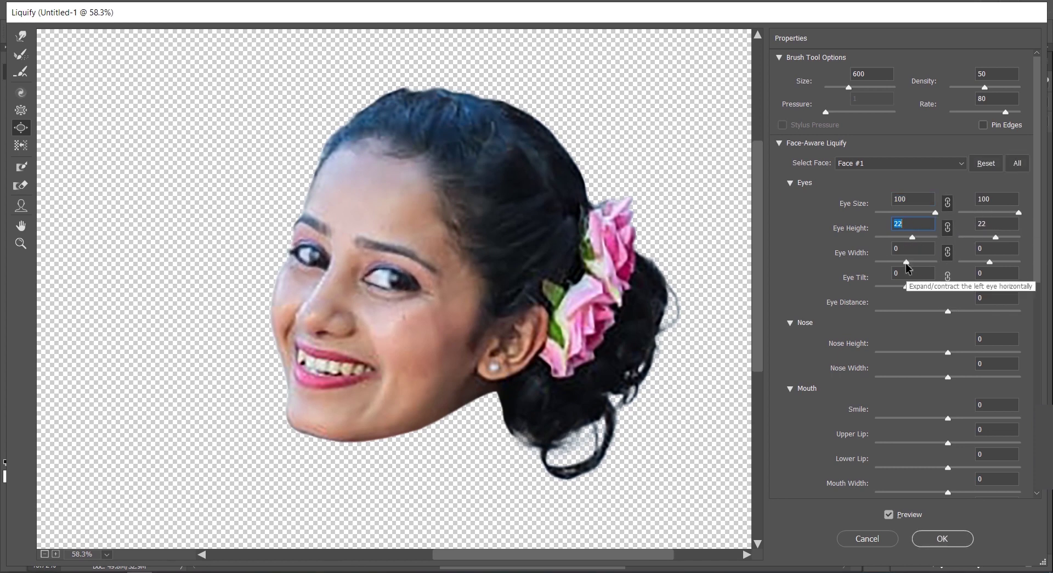
Set the woman's Nose Width -67, Smile 44, Upper Lip 100, Lower Lip -100, Mouth Width -43 and Mouth Height -12.
{"action": "left_click_drag", "start_coordinate": [948, 310], "coordinate": [910, 311]}
{"action": "mouse_move", "coordinate": [948, 376]}
{"action": "left_mouse_down"}
{"action": "mouse_move", "coordinate": [900, 376]}
{"action": "mouse_move", "coordinate": [943, 380]}
{"action": "left_mouse_up"}
{"action": "scroll", "coordinate": [900, 376], "scroll_direction": "down", "scroll_amount": 1}
{"action": "left_click_drag", "start_coordinate": [947, 410], "coordinate": [1028, 397]}
{"action": "left_click_drag", "start_coordinate": [948, 434], "coordinate": [842, 440]}
{"action": "scroll", "coordinate": [905, 414], "scroll_direction": "down", "scroll_amount": 3}
{"action": "left_click_drag", "start_coordinate": [948, 361], "coordinate": [940, 385]}
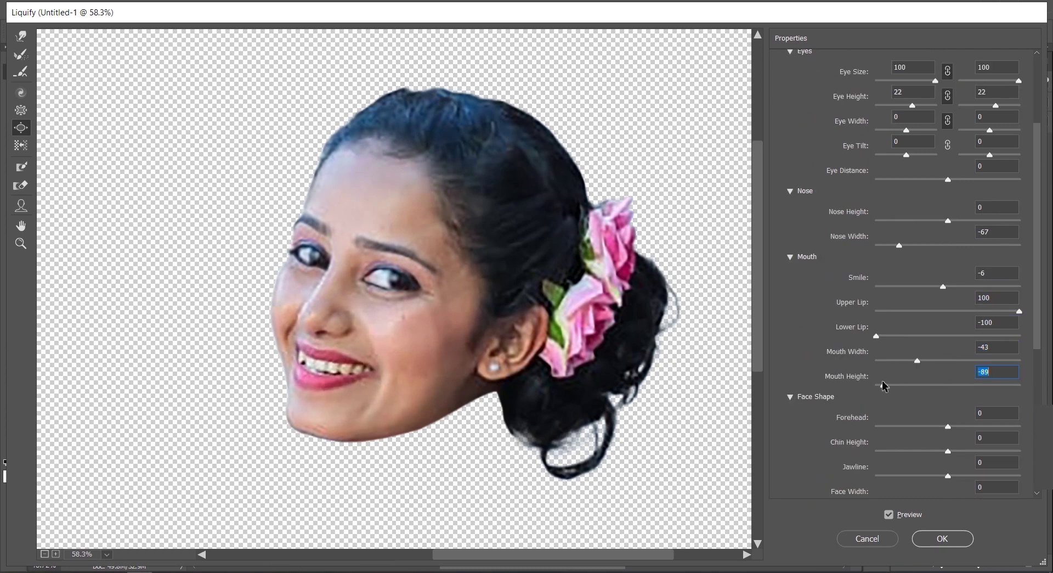
{"action": "left_click_drag", "start_coordinate": [943, 286], "coordinate": [979, 287]}
Shape the woman's face with Forehead 77, Chin Height 7 and Jawline -81.
{"action": "scroll", "coordinate": [947, 425], "scroll_direction": "down", "scroll_amount": 2}
{"action": "left_click_drag", "start_coordinate": [948, 359], "coordinate": [1003, 361]}
{"action": "mouse_move", "coordinate": [947, 385]}
{"action": "left_mouse_down"}
{"action": "mouse_move", "coordinate": [880, 394]}
{"action": "mouse_move", "coordinate": [953, 387]}
{"action": "left_mouse_up"}
{"action": "left_click_drag", "start_coordinate": [948, 410], "coordinate": [890, 410]}
{"action": "mouse_move", "coordinate": [948, 435]}
{"action": "left_mouse_down"}
{"action": "mouse_move", "coordinate": [928, 432]}
{"action": "mouse_move", "coordinate": [947, 433]}
{"action": "left_mouse_up"}
{"action": "scroll", "coordinate": [878, 424], "scroll_direction": "down", "scroll_amount": 1}
Bloat the top of the woman's head with an enlarged brush and apply the Liquify filter.
{"action": "scroll", "coordinate": [408, 267], "scroll_direction": "up", "scroll_amount": 2}
{"action": "key", "text": "bracketright"}
{"action": "key", "text": "bracketright"}
{"action": "key", "text": "bracketright"}
{"action": "key", "text": "bracketright"}
{"action": "key", "text": "bracketright"}
{"action": "key", "text": "bracketright"}
{"action": "key", "text": "bracketright"}
{"action": "left_click", "coordinate": [436, 241]}
{"action": "scroll", "coordinate": [442, 234], "scroll_direction": "down", "scroll_amount": 2}
{"action": "key", "text": "bracketleft"}
{"action": "key", "text": "bracketleft"}
{"action": "key", "text": "bracketleft"}
{"action": "key", "text": "bracketleft"}
{"action": "key", "text": "bracketleft"}
{"action": "key", "text": "bracketleft"}
{"action": "key", "text": "bracketleft"}
{"action": "key", "text": "bracketleft"}
{"action": "key", "text": "bracketleft"}
{"action": "key", "text": "bracketright"}
{"action": "key", "text": "bracketright"}
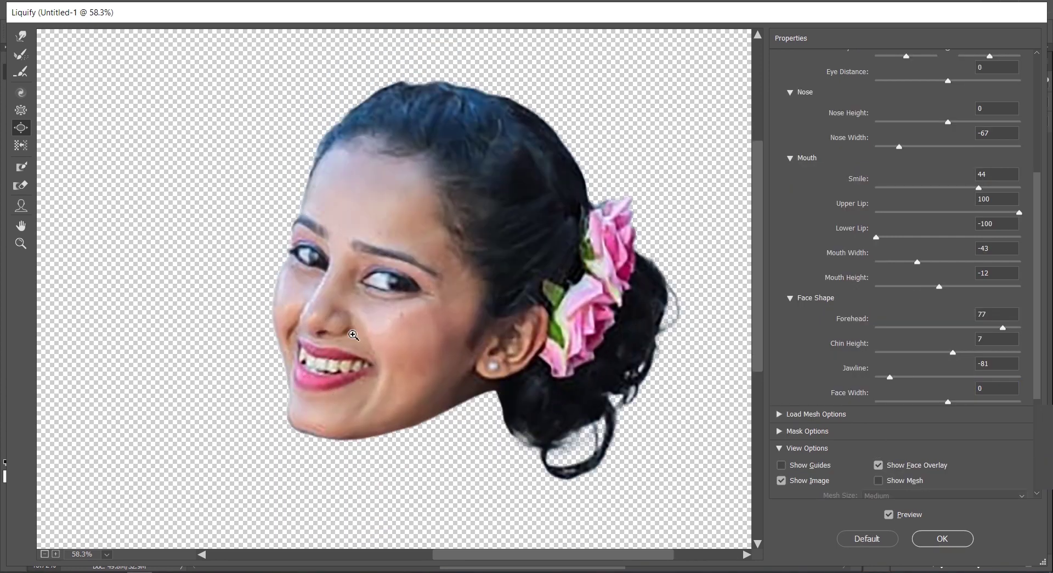
{"action": "scroll", "coordinate": [601, 384], "scroll_direction": "down", "scroll_amount": 1}
{"action": "key", "text": "bracketright"}
{"action": "key", "text": "bracketright"}
{"action": "key", "text": "bracketright"}
{"action": "left_click", "coordinate": [942, 538]}
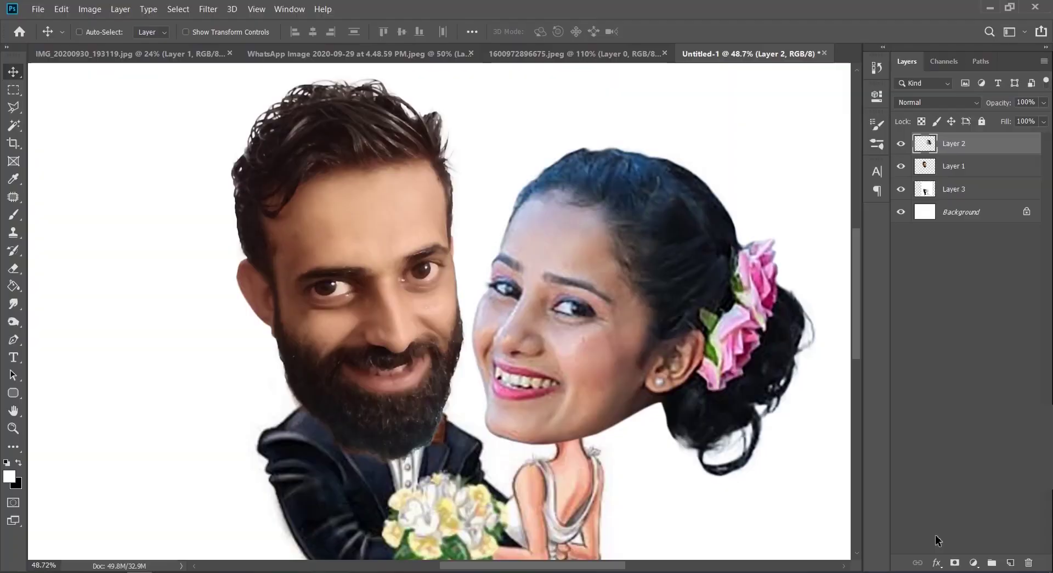
Raise the brightness and contrast of the woman's head with a Brightness/Contrast adjustment.
{"action": "scroll", "coordinate": [529, 257], "scroll_direction": "up", "scroll_amount": 4}
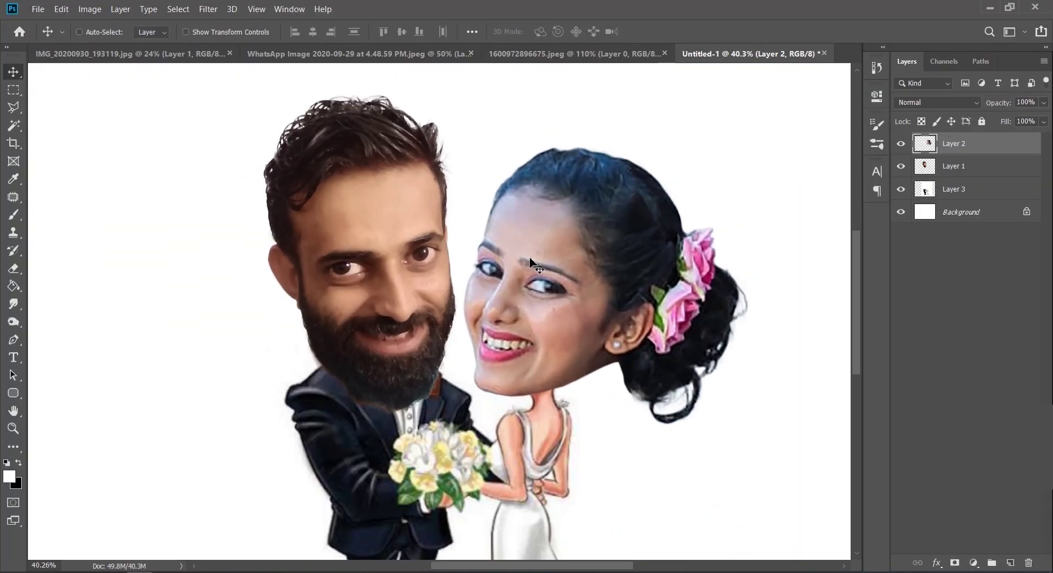
{"action": "scroll", "coordinate": [466, 238], "scroll_direction": "down", "scroll_amount": 5}
{"action": "scroll", "coordinate": [468, 238], "scroll_direction": "up", "scroll_amount": 3}
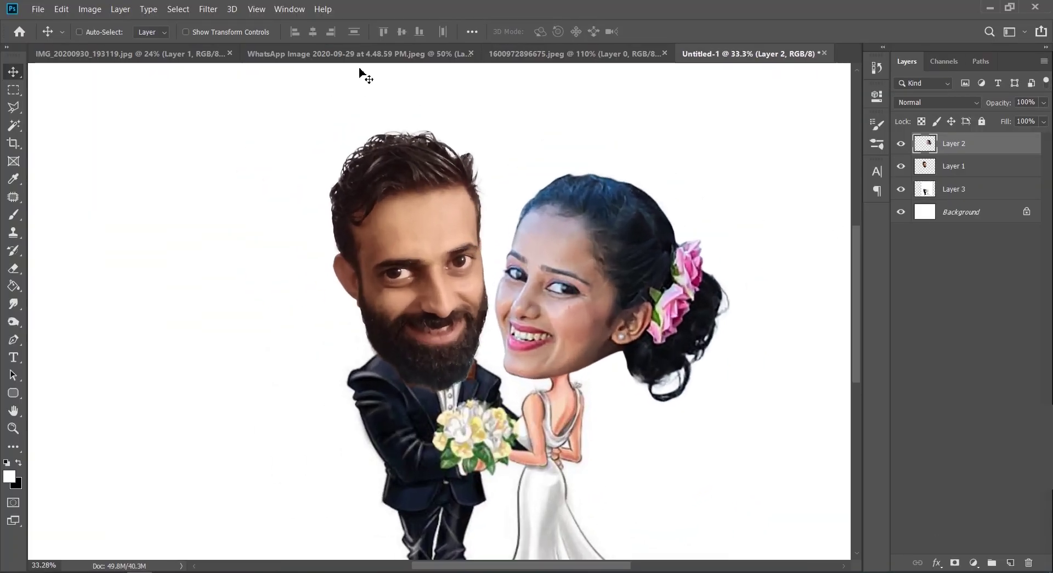
{"action": "left_click", "coordinate": [88, 10]}
{"action": "mouse_move", "coordinate": [203, 42]}
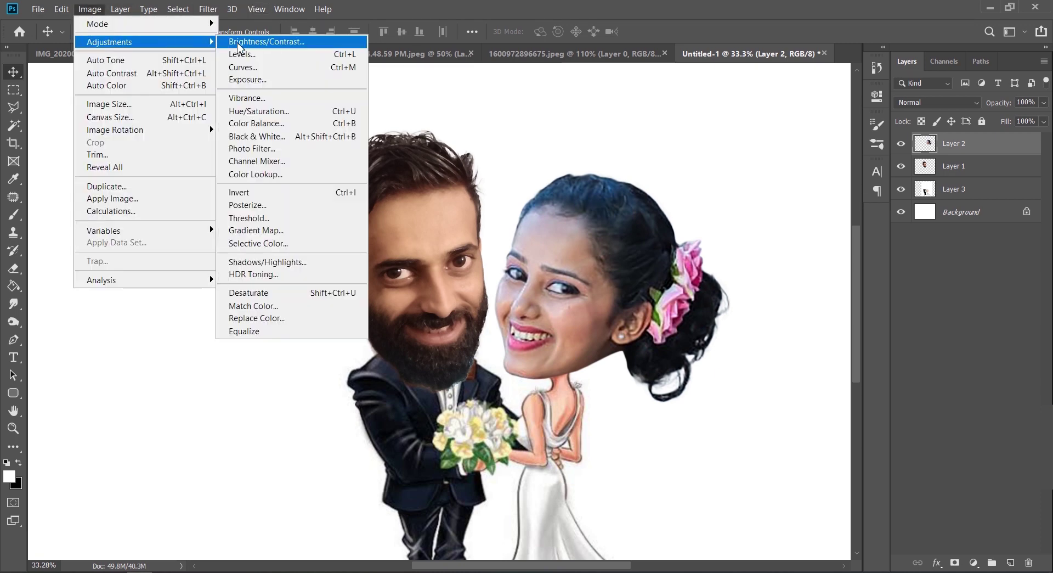
{"action": "left_click", "coordinate": [239, 44]}
{"action": "left_click_drag", "start_coordinate": [688, 205], "coordinate": [755, 238]}
{"action": "left_click", "coordinate": [797, 188]}
Shift the color balance of the woman's head slightly toward red and yellow.
{"action": "left_click", "coordinate": [87, 11]}
{"action": "mouse_move", "coordinate": [203, 42]}
{"action": "left_click", "coordinate": [256, 123]}
{"action": "left_click_drag", "start_coordinate": [759, 254], "coordinate": [752, 254]}
{"action": "left_click_drag", "start_coordinate": [758, 221], "coordinate": [768, 221]}
{"action": "key", "text": "Return"}
Select the man's head layer and raise its brightness and contrast with a Brightness/Contrast adjustment.
{"action": "key", "text": "alt+bracketleft"}
{"action": "left_click", "coordinate": [89, 9]}
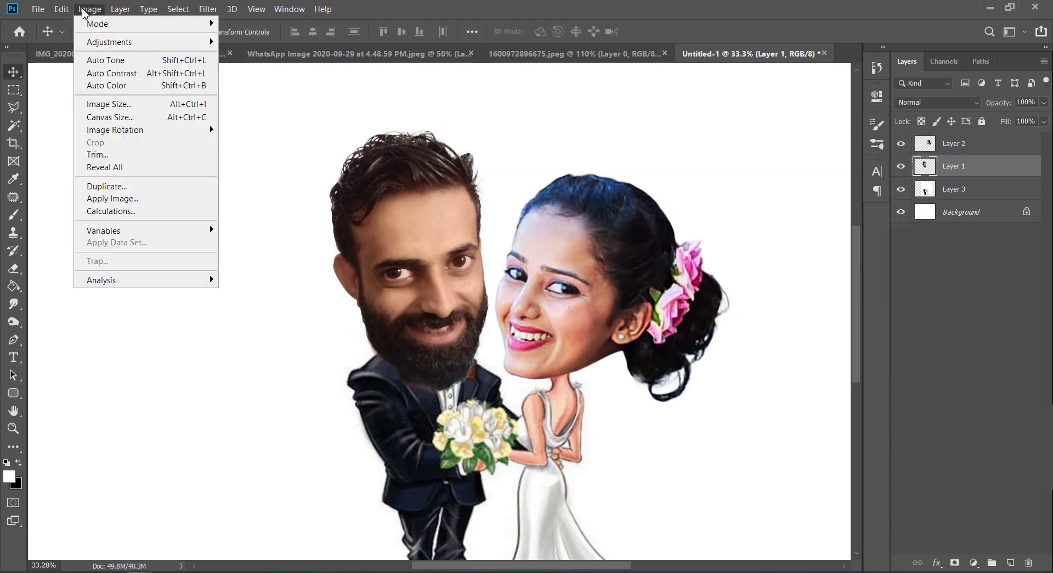
{"action": "mouse_move", "coordinate": [143, 42]}
{"action": "left_click", "coordinate": [266, 43]}
{"action": "left_click_drag", "start_coordinate": [688, 205], "coordinate": [705, 204]}
{"action": "left_click_drag", "start_coordinate": [688, 238], "coordinate": [768, 251]}
{"action": "left_click", "coordinate": [798, 188]}
Apply a Color Balance adjustment to the man's head.
{"action": "left_click", "coordinate": [89, 10]}
{"action": "left_click", "coordinate": [257, 123]}
{"action": "key", "text": "Return"}
{"action": "key", "text": "v"}
{"action": "scroll", "coordinate": [534, 213], "scroll_direction": "down", "scroll_amount": 5}
{"action": "scroll", "coordinate": [494, 208], "scroll_direction": "up", "scroll_amount": 6}
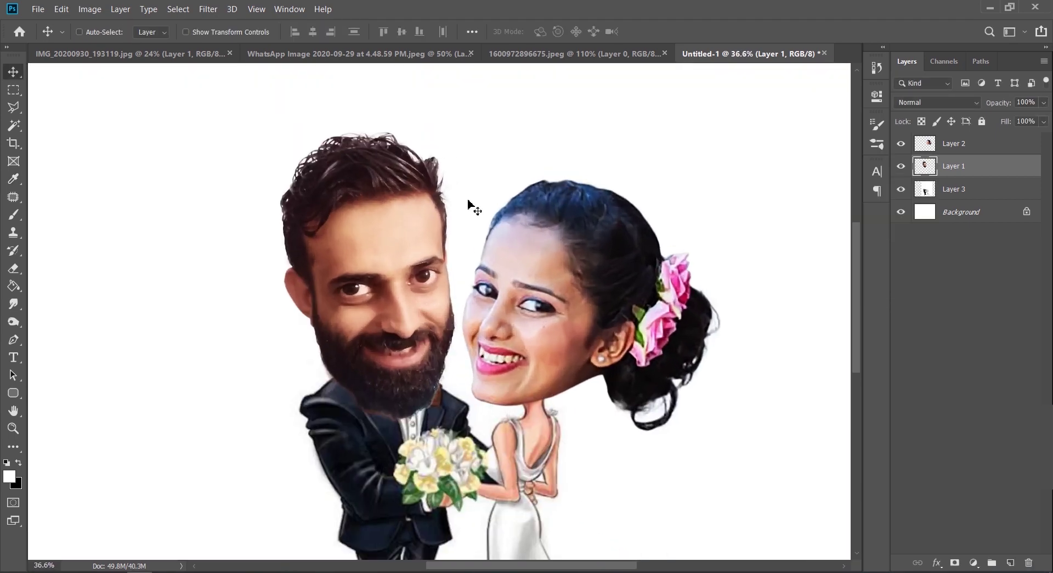
Apply the Poster Edges filter to the man's head with edge thickness 0, edge intensity 0 and posterization 5.
{"action": "scroll", "coordinate": [351, 211], "scroll_direction": "left", "scroll_amount": 3}
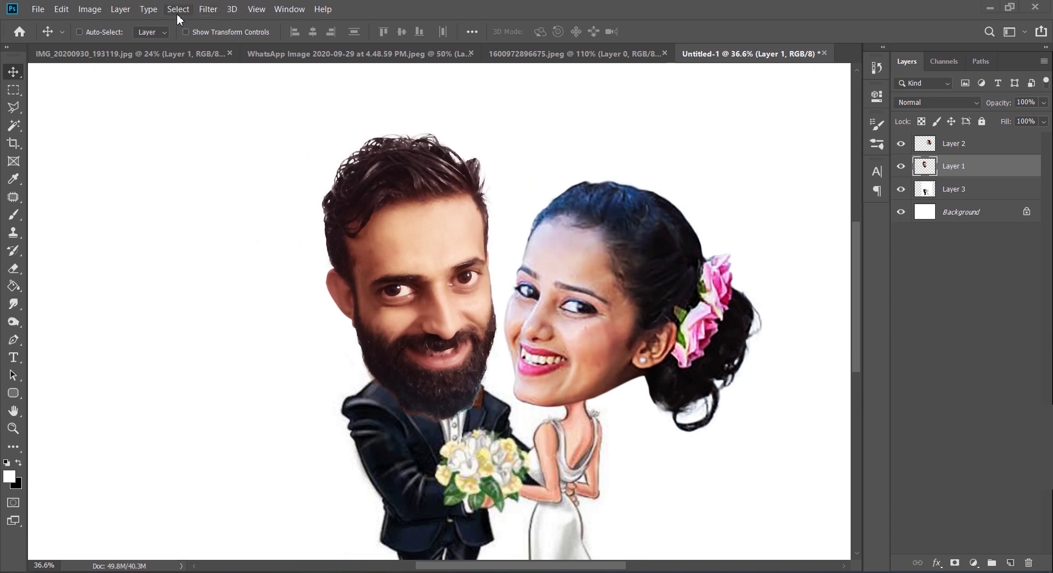
{"action": "left_click", "coordinate": [208, 10]}
{"action": "left_click", "coordinate": [255, 62]}
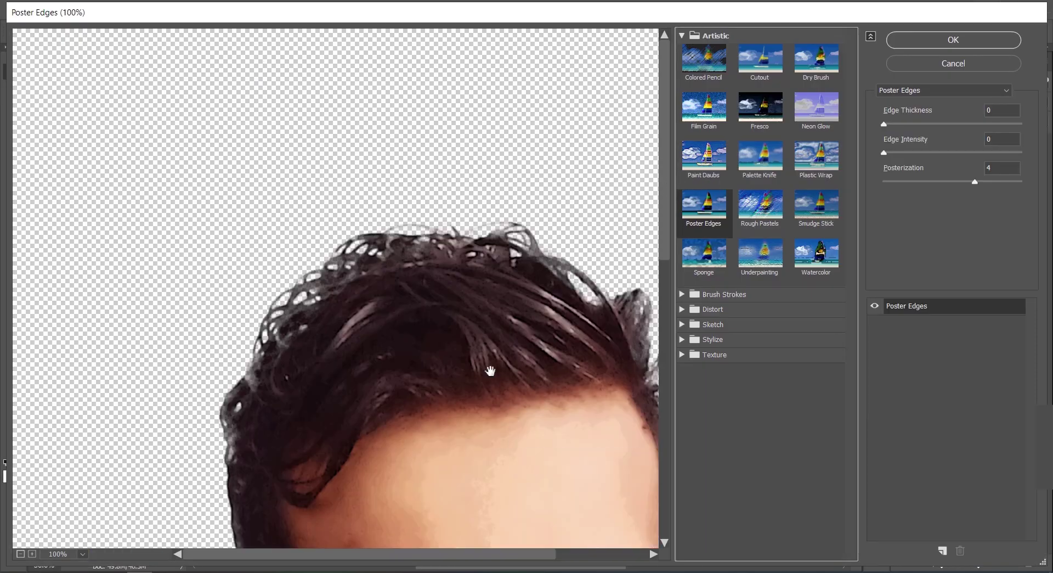
{"action": "left_click_drag", "start_coordinate": [549, 383], "coordinate": [454, 106]}
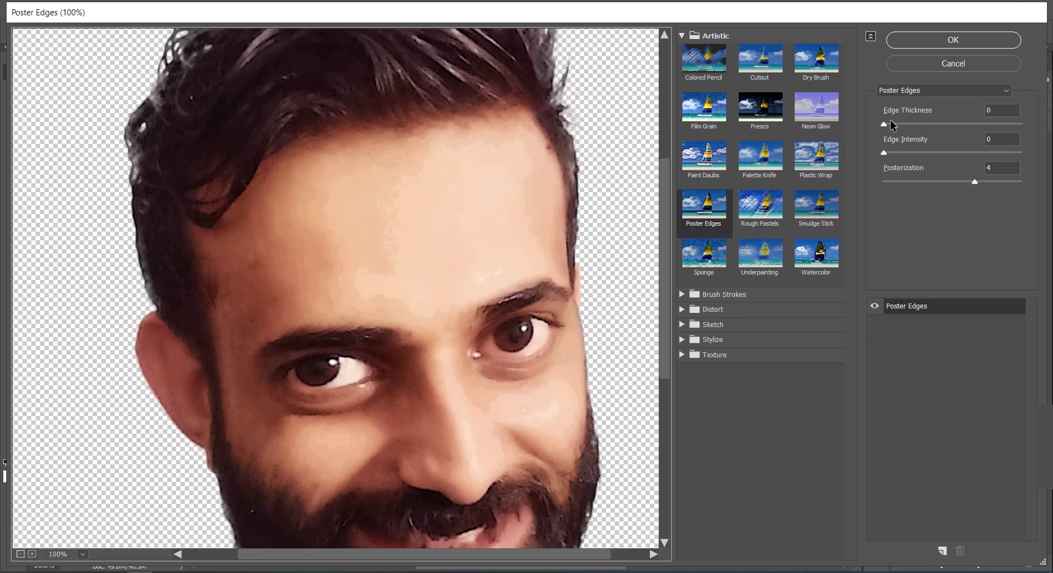
{"action": "left_click_drag", "start_coordinate": [884, 127], "coordinate": [908, 131]}
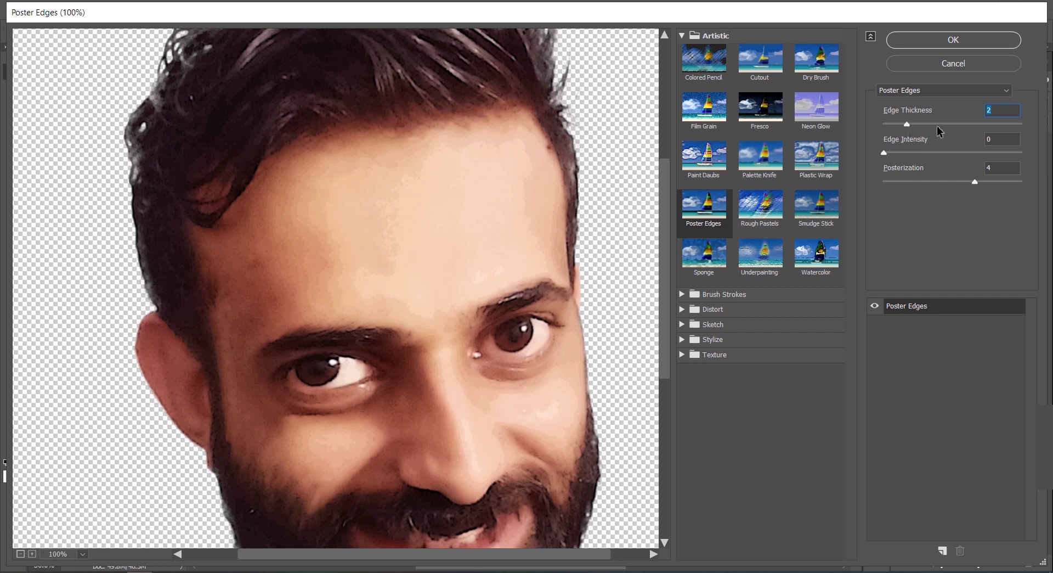
{"action": "left_click_drag", "start_coordinate": [885, 154], "coordinate": [856, 163]}
{"action": "left_click_drag", "start_coordinate": [974, 182], "coordinate": [917, 182]}
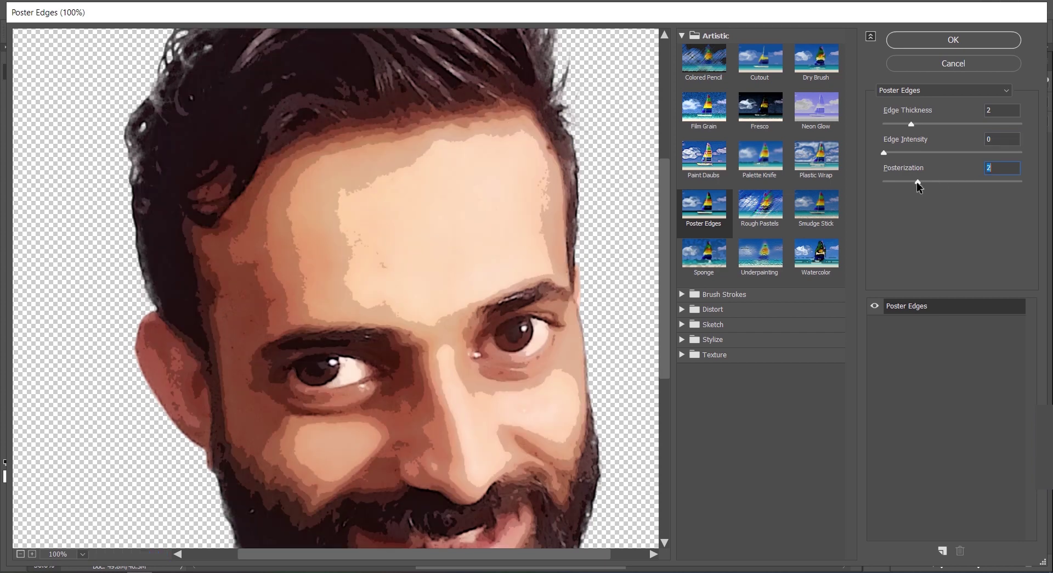
{"action": "scroll", "coordinate": [480, 228], "scroll_direction": "down", "scroll_amount": 1}
{"action": "scroll", "coordinate": [481, 229], "scroll_direction": "down", "scroll_amount": 1}
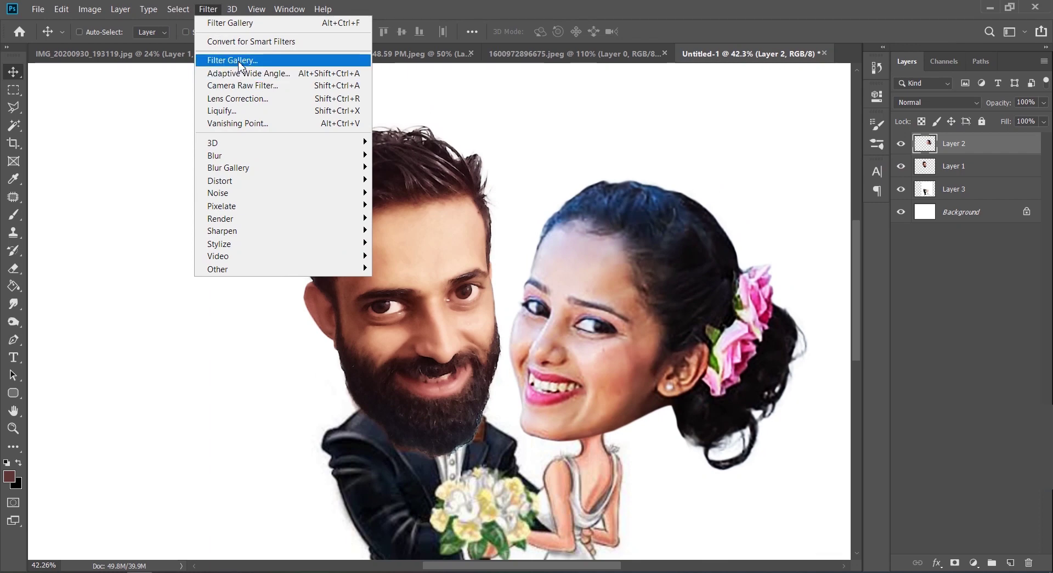
Apply the Poster Edges filter to the woman's head with edge thickness 0 and edge intensity 0, fine-tuning the posterization.
{"action": "left_click", "coordinate": [240, 60]}
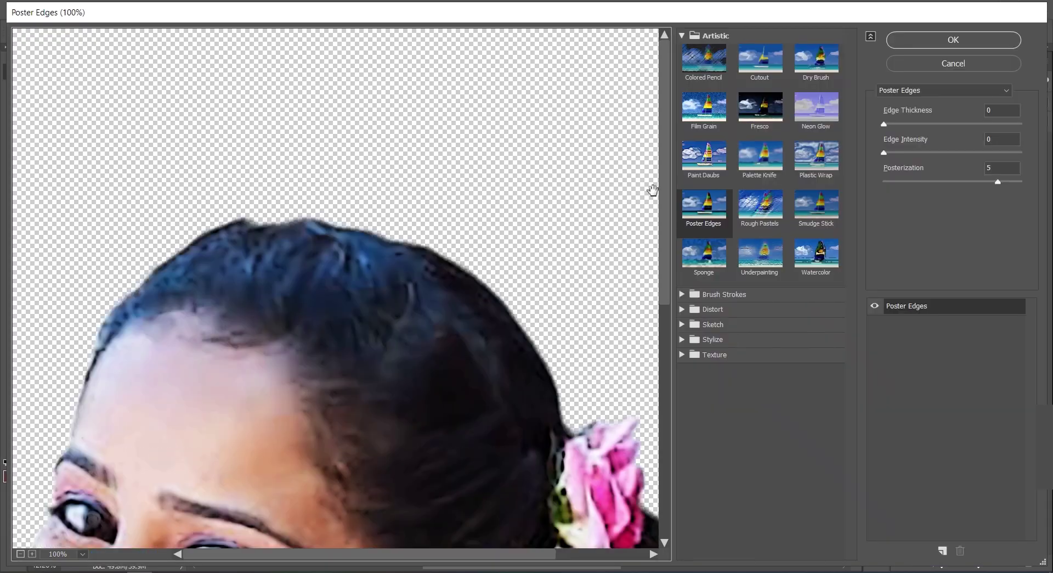
{"action": "left_click", "coordinate": [431, 263], "text": "alt"}
{"action": "scroll", "coordinate": [431, 262], "scroll_direction": "down", "scroll_amount": 5}
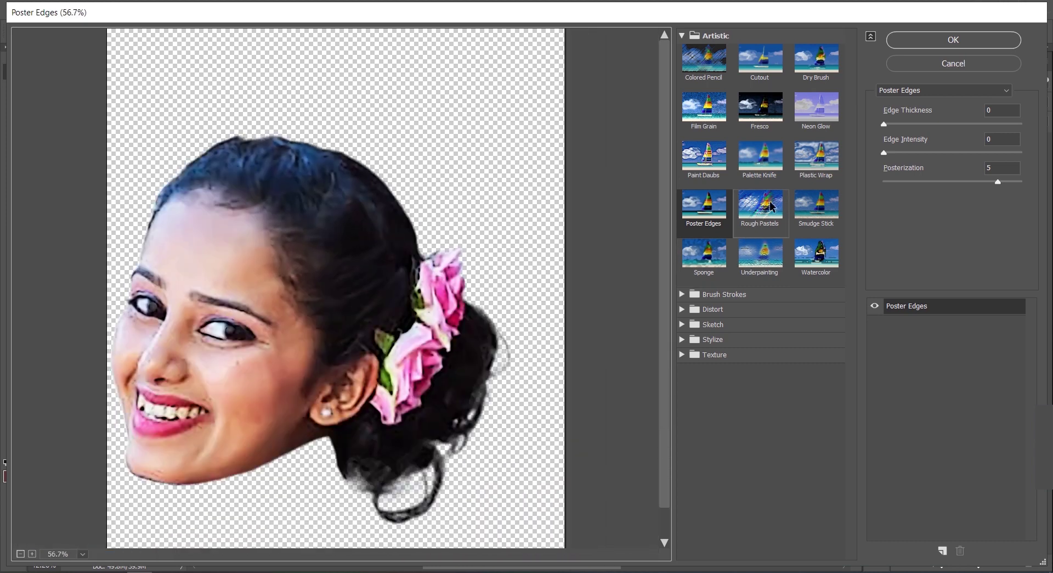
{"action": "left_click", "coordinate": [699, 207]}
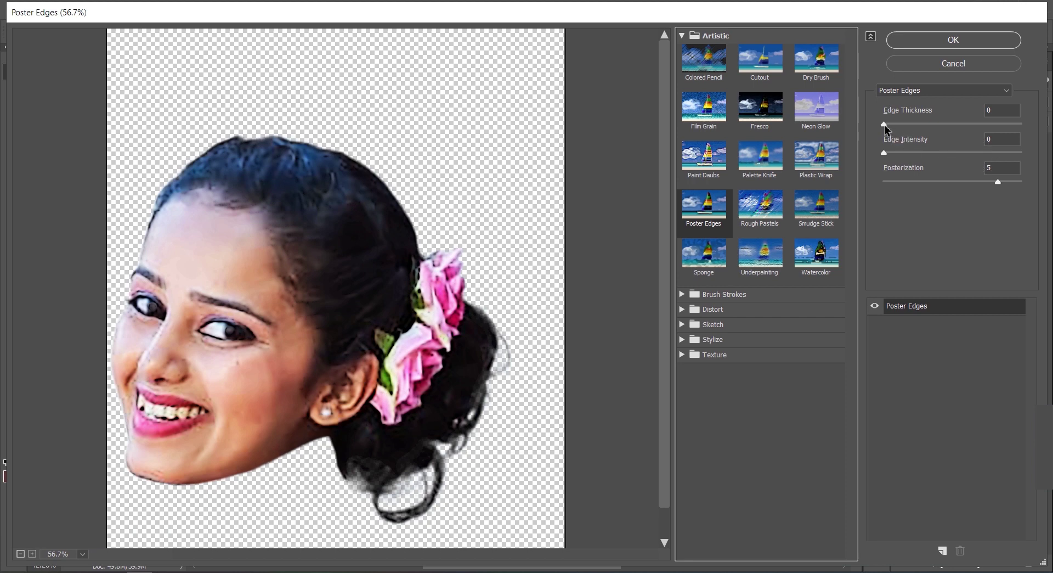
{"action": "mouse_move", "coordinate": [884, 124]}
{"action": "left_mouse_down"}
{"action": "mouse_move", "coordinate": [913, 124]}
{"action": "mouse_move", "coordinate": [883, 132]}
{"action": "left_mouse_up"}
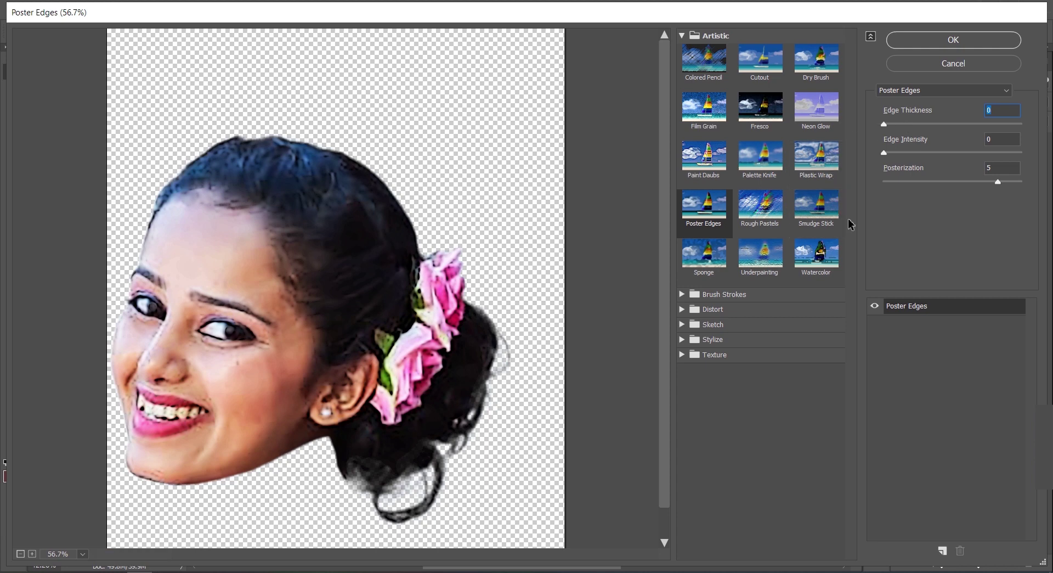
{"action": "mouse_move", "coordinate": [998, 181]}
{"action": "left_mouse_down"}
{"action": "mouse_move", "coordinate": [949, 183]}
{"action": "mouse_move", "coordinate": [991, 182]}
{"action": "left_mouse_up"}
{"action": "left_click", "coordinate": [957, 43]}
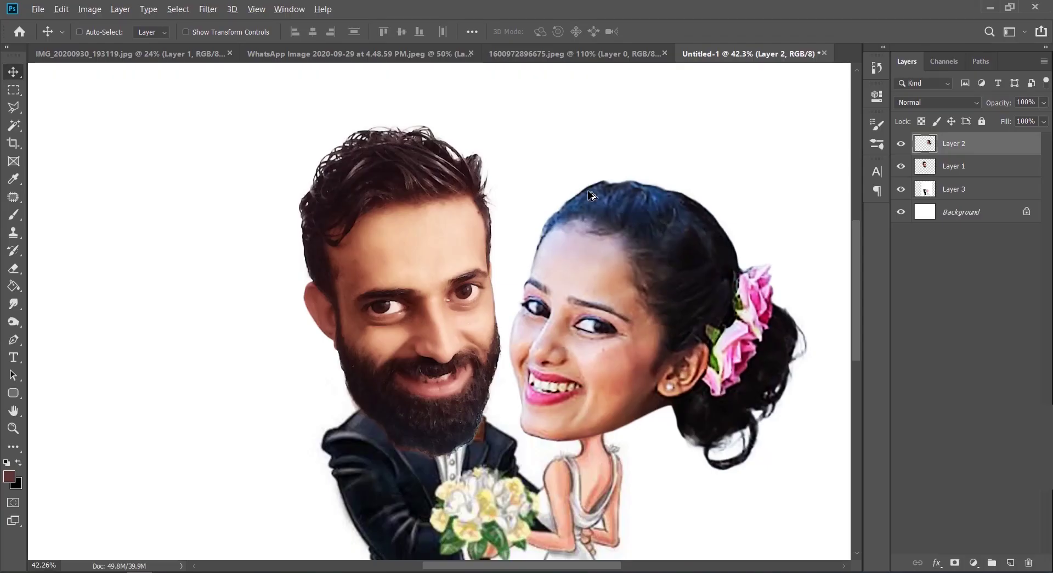
Shift the midtones of the woman's head toward red with a Color Balance adjustment.
{"action": "scroll", "coordinate": [587, 208], "scroll_direction": "down", "scroll_amount": 5}
{"action": "scroll", "coordinate": [473, 260], "scroll_direction": "up", "scroll_amount": 3}
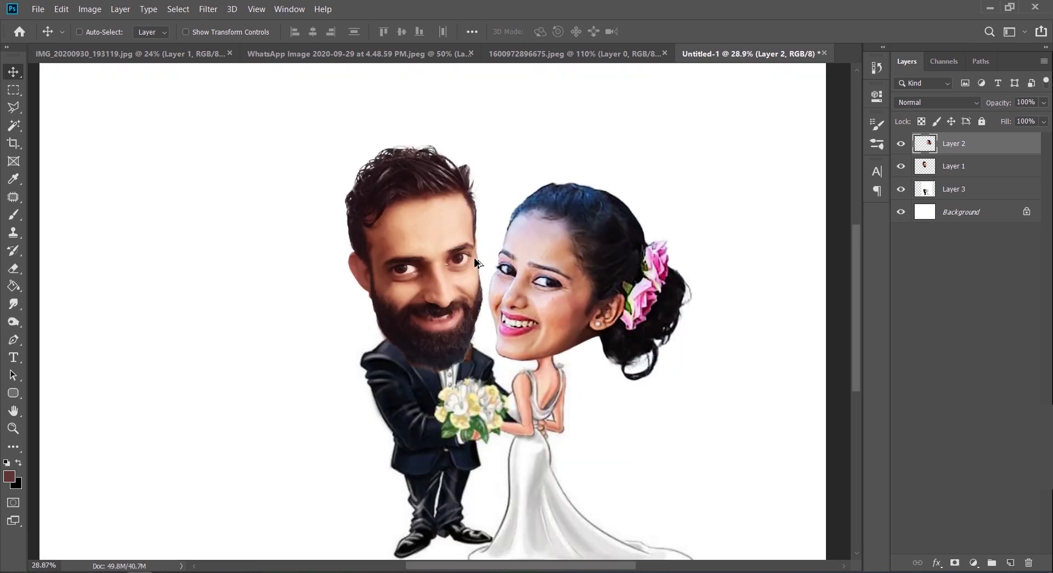
{"action": "scroll", "coordinate": [473, 264], "scroll_direction": "up", "scroll_amount": 1}
{"action": "scroll", "coordinate": [581, 217], "scroll_direction": "up", "scroll_amount": 1}
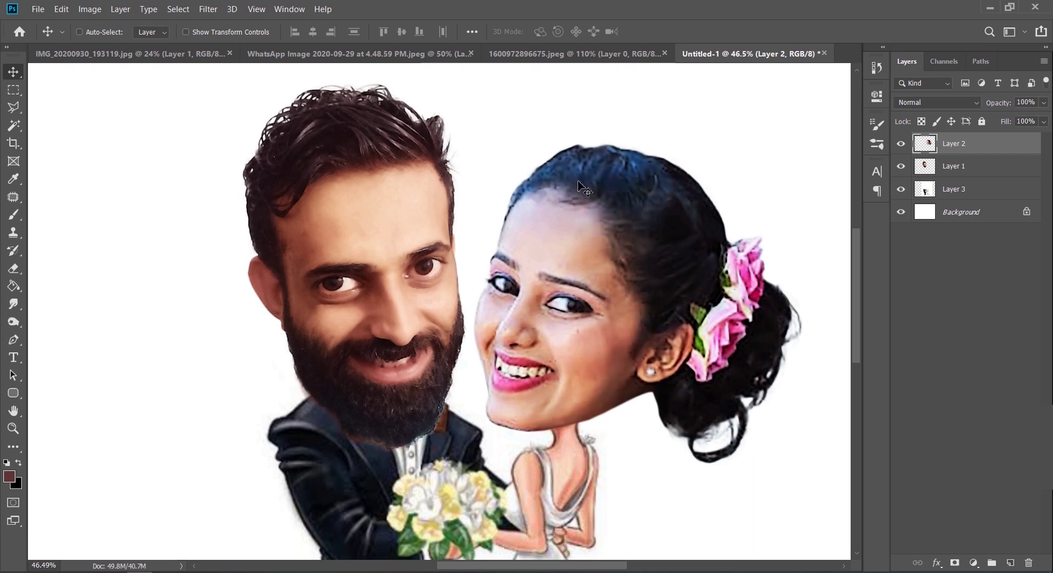
{"action": "left_click", "coordinate": [88, 9]}
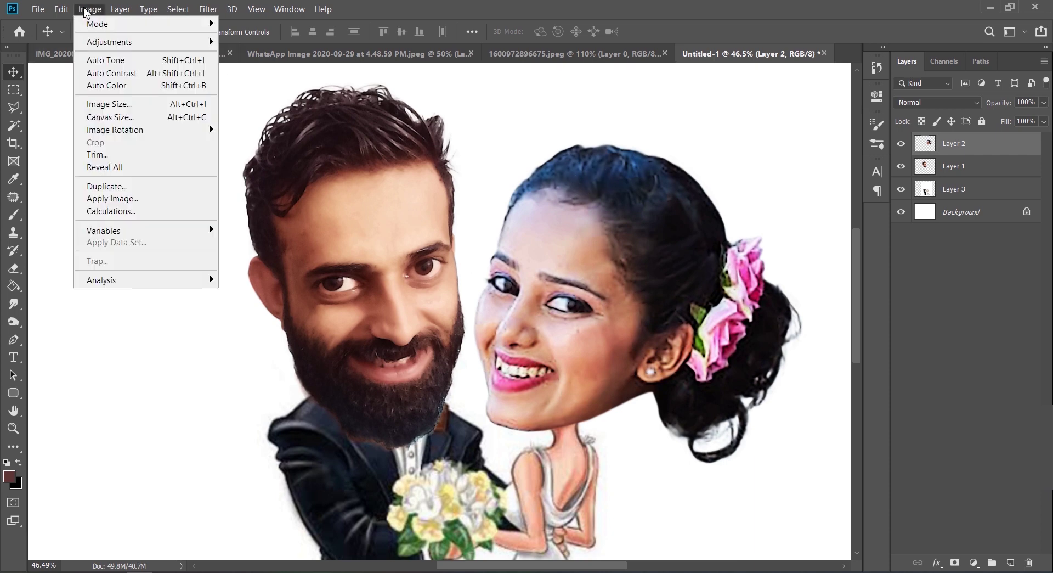
{"action": "mouse_move", "coordinate": [106, 34]}
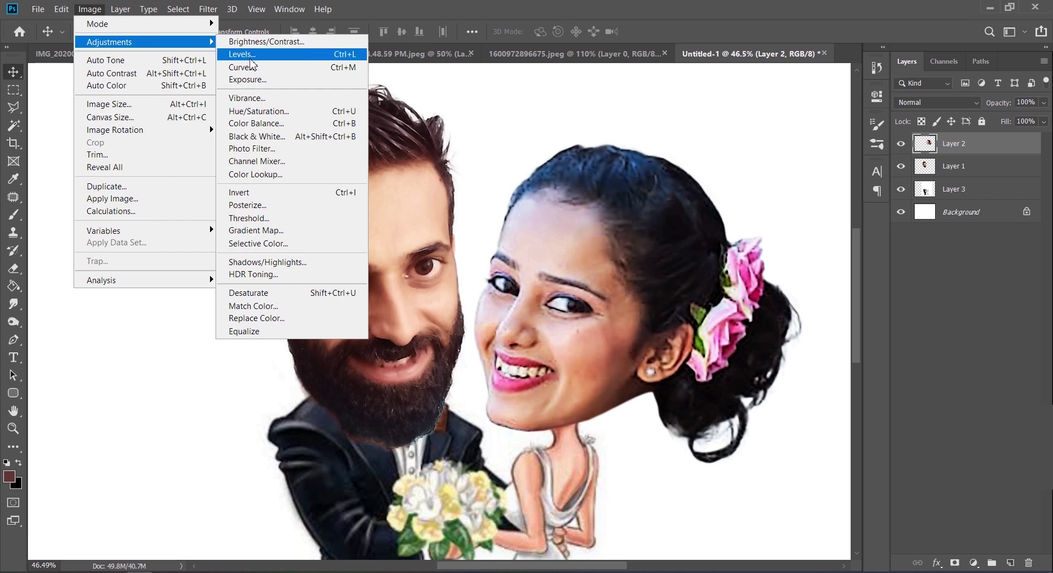
{"action": "left_click", "coordinate": [256, 124]}
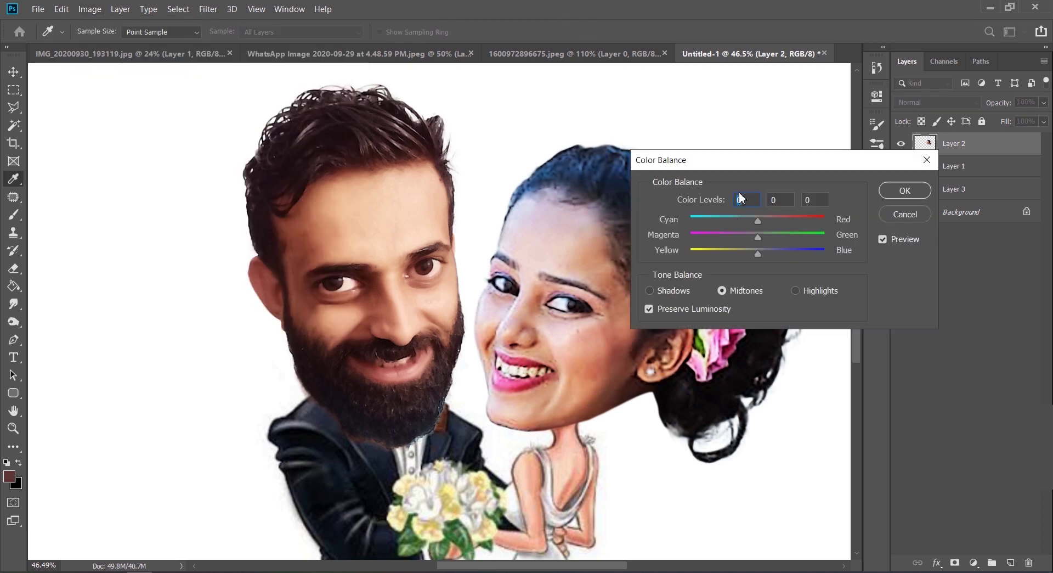
{"action": "left_click_drag", "start_coordinate": [740, 164], "coordinate": [829, 303]}
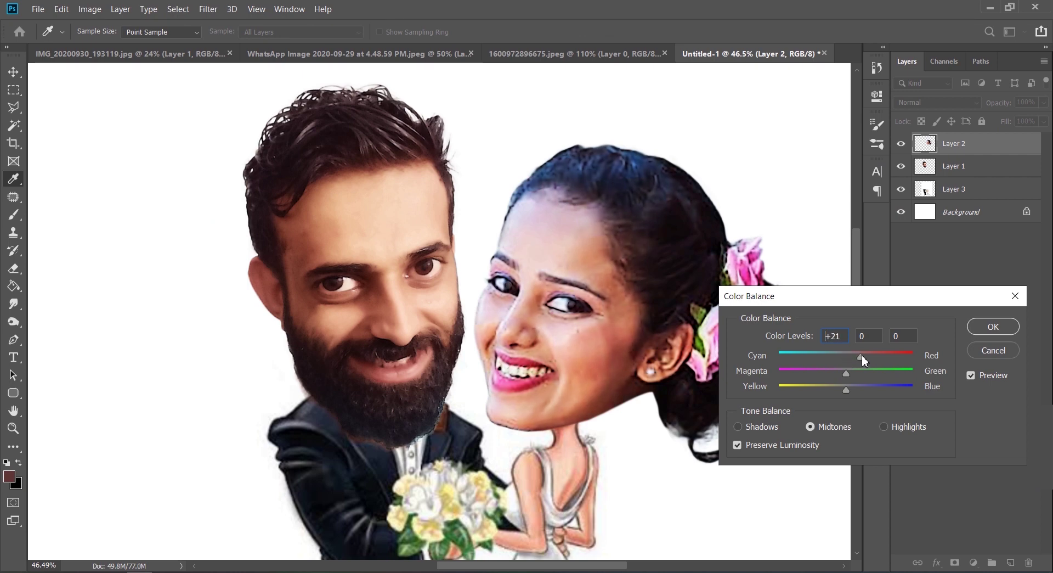
{"action": "left_click", "coordinate": [992, 327]}
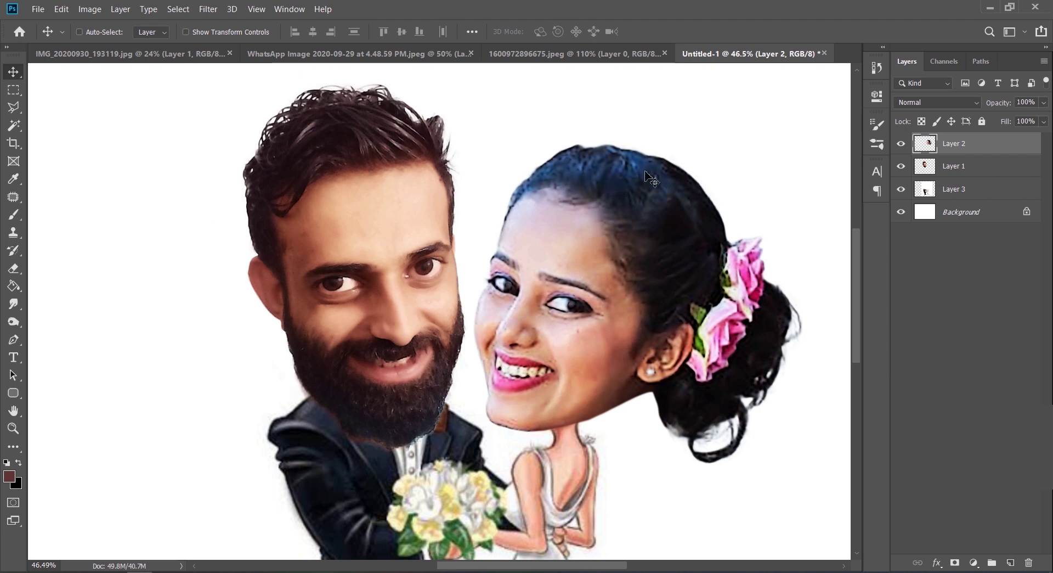
Open the woman's head in the Camera Raw filter and lower the saturation of the blues to -82 in the HSL adjustments.
{"action": "left_click", "coordinate": [207, 11]}
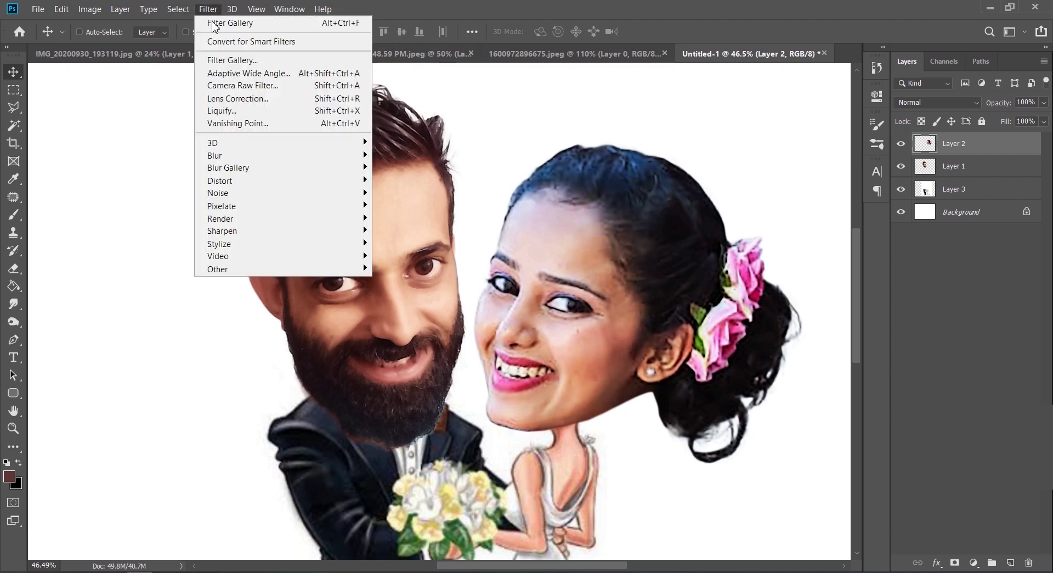
{"action": "left_click", "coordinate": [237, 88]}
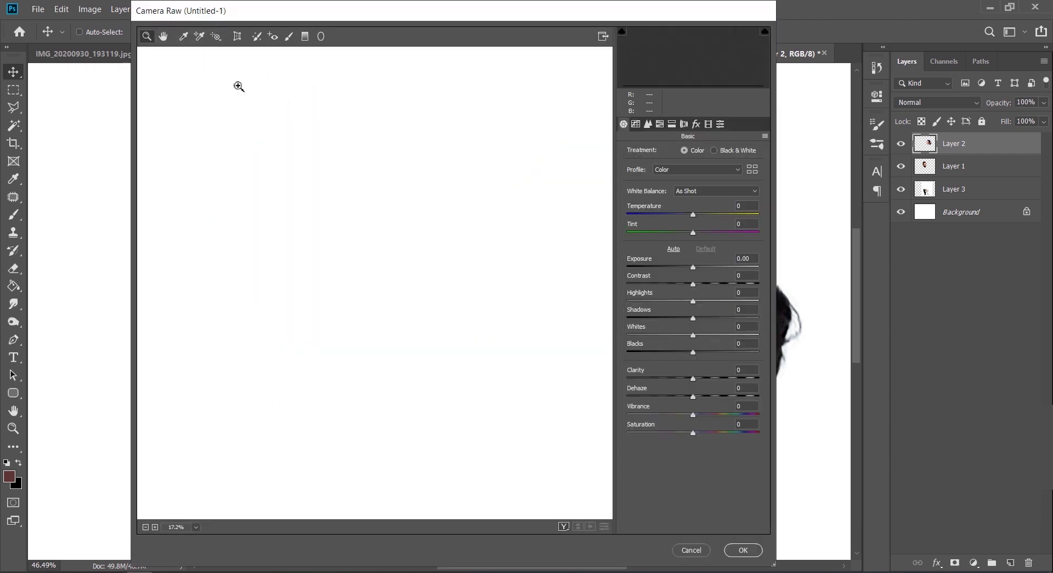
{"action": "scroll", "coordinate": [446, 199], "scroll_direction": "up", "scroll_amount": 4}
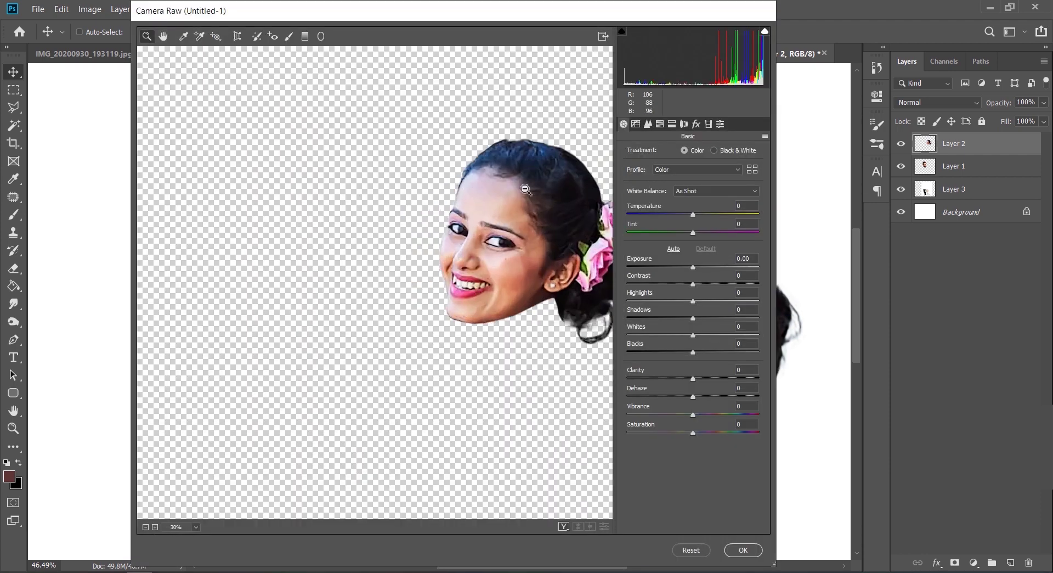
{"action": "left_click_drag", "start_coordinate": [549, 155], "coordinate": [337, 231]}
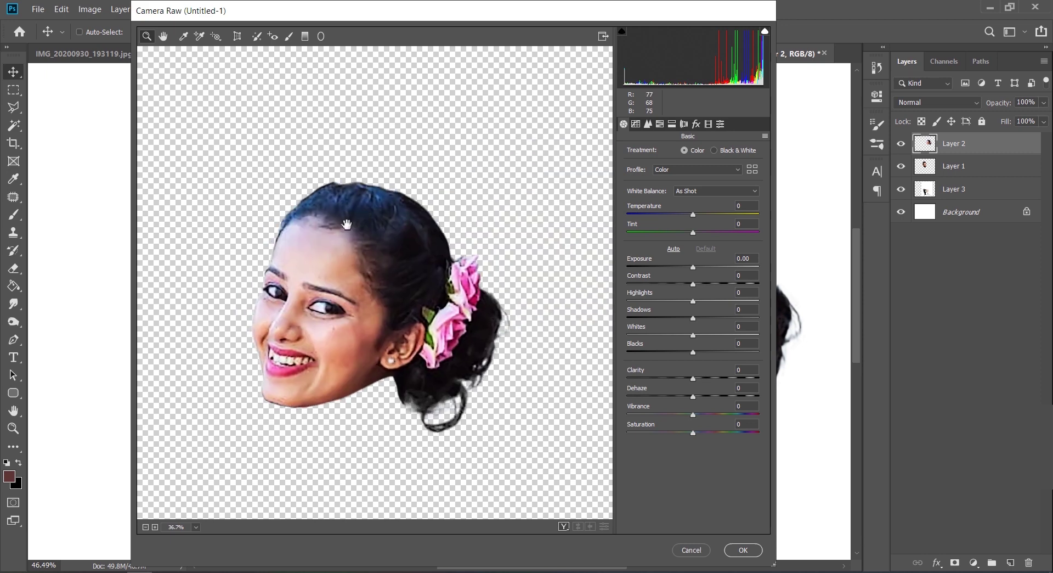
{"action": "left_click", "coordinate": [660, 124]}
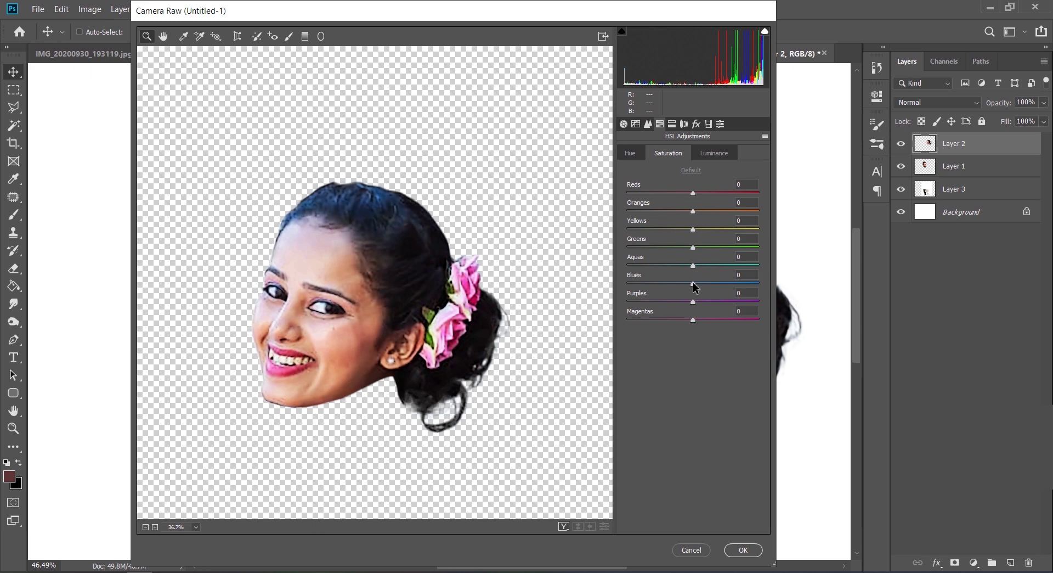
{"action": "left_click_drag", "start_coordinate": [694, 285], "coordinate": [641, 286]}
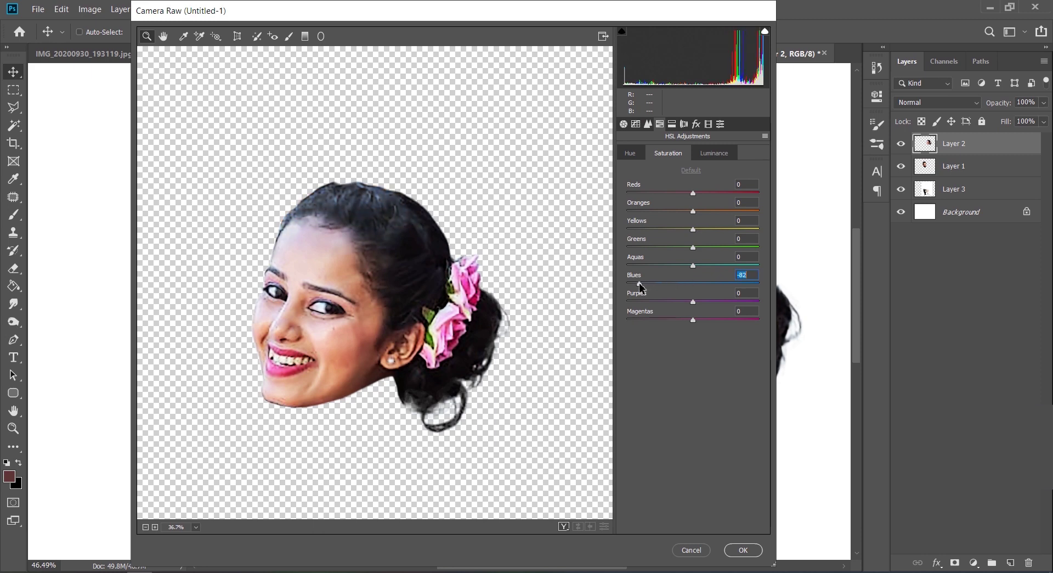
Raise the luminance of the blues to +69, set their saturation to -86, and apply the Camera Raw filter.
{"action": "left_click", "coordinate": [707, 157]}
{"action": "left_click_drag", "start_coordinate": [694, 286], "coordinate": [739, 287]}
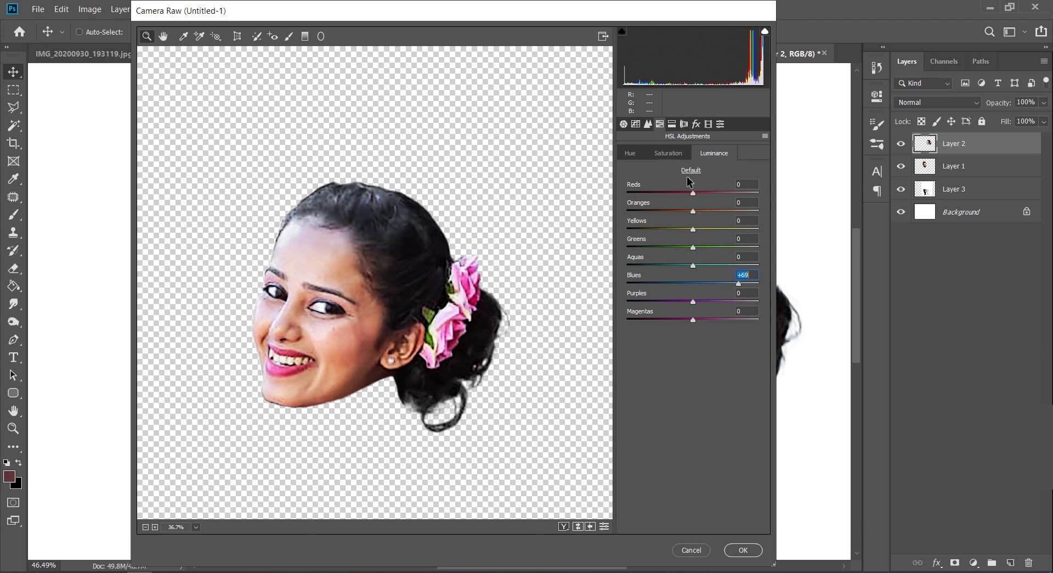
{"action": "left_click", "coordinate": [673, 156]}
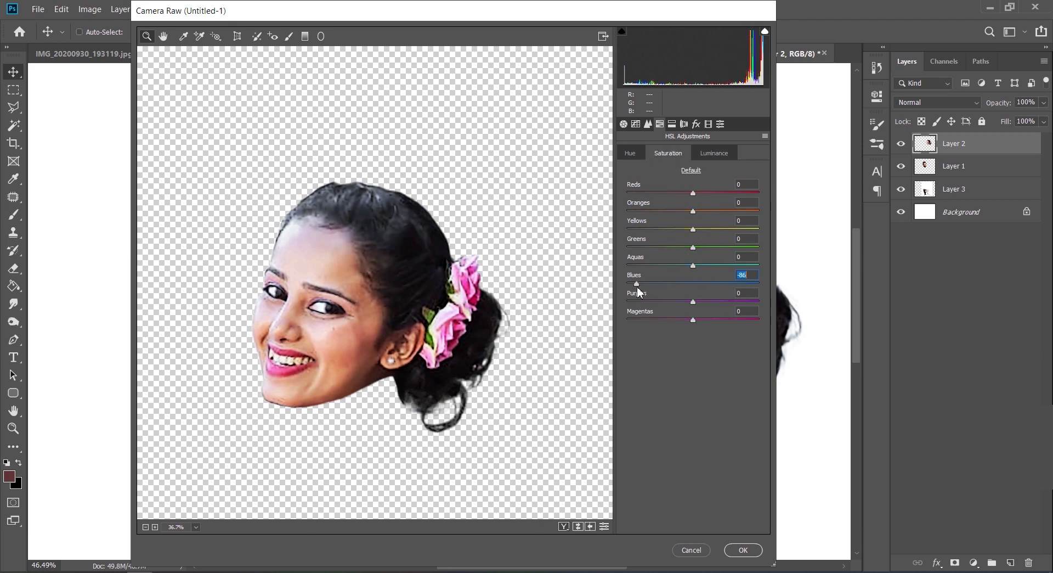
{"action": "left_click", "coordinate": [743, 550]}
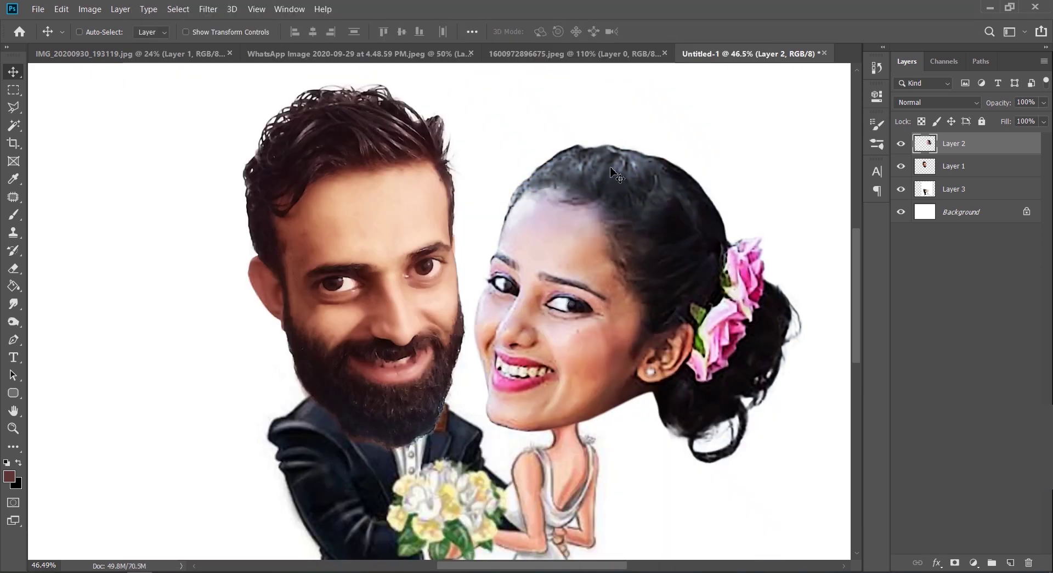
Examine the whole caricature and the details of both faces at different magnifications.
{"action": "scroll", "coordinate": [603, 175], "scroll_direction": "down", "scroll_amount": 3}
{"action": "scroll", "coordinate": [486, 233], "scroll_direction": "up", "scroll_amount": 3}
{"action": "scroll", "coordinate": [491, 227], "scroll_direction": "down", "scroll_amount": 1}
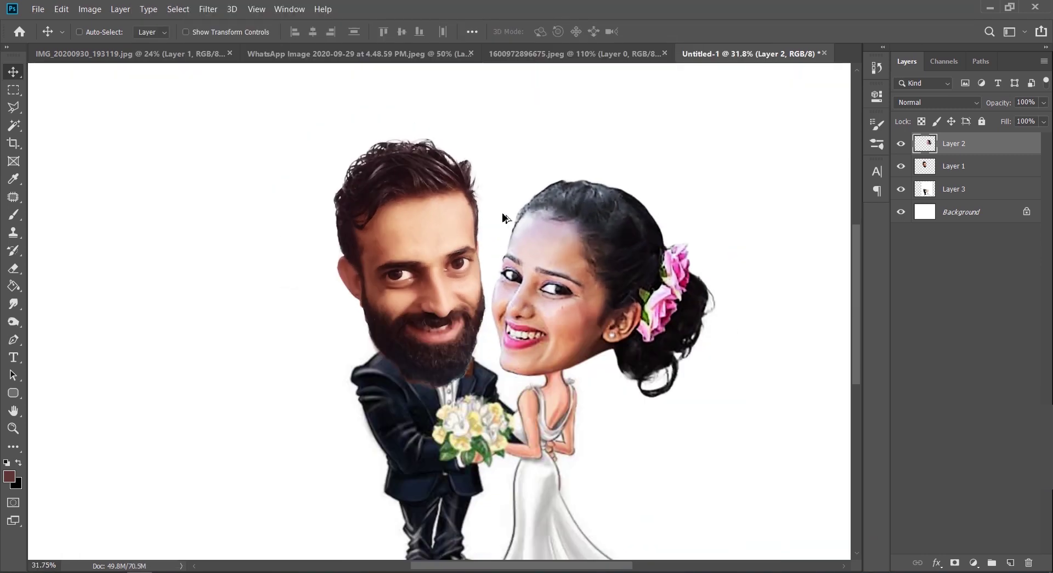
{"action": "scroll", "coordinate": [492, 226], "scroll_direction": "up", "scroll_amount": 2}
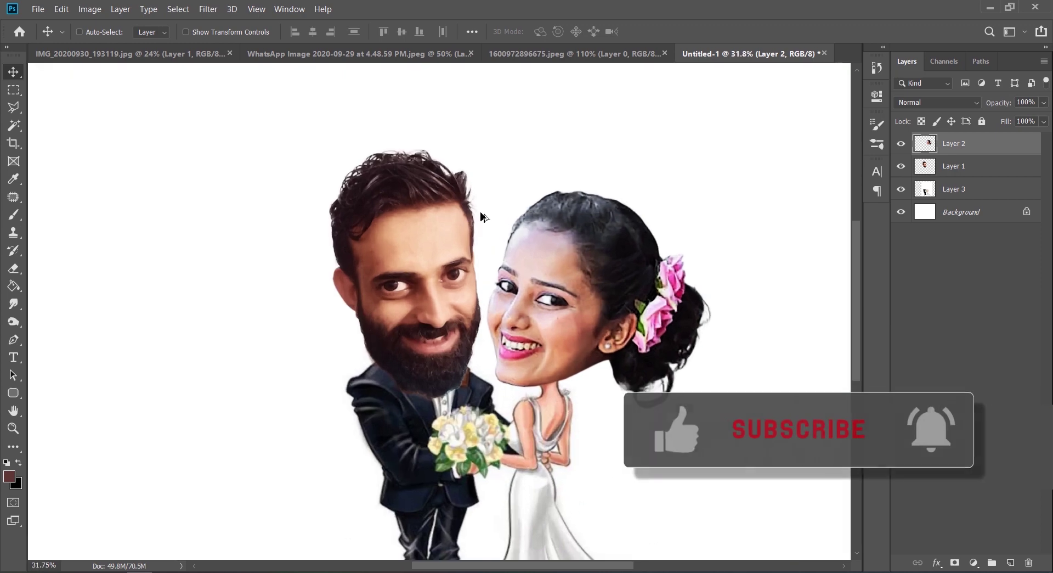
{"action": "scroll", "coordinate": [561, 295], "scroll_direction": "up", "scroll_amount": 2}
{"action": "scroll", "coordinate": [562, 289], "scroll_direction": "down", "scroll_amount": 3}
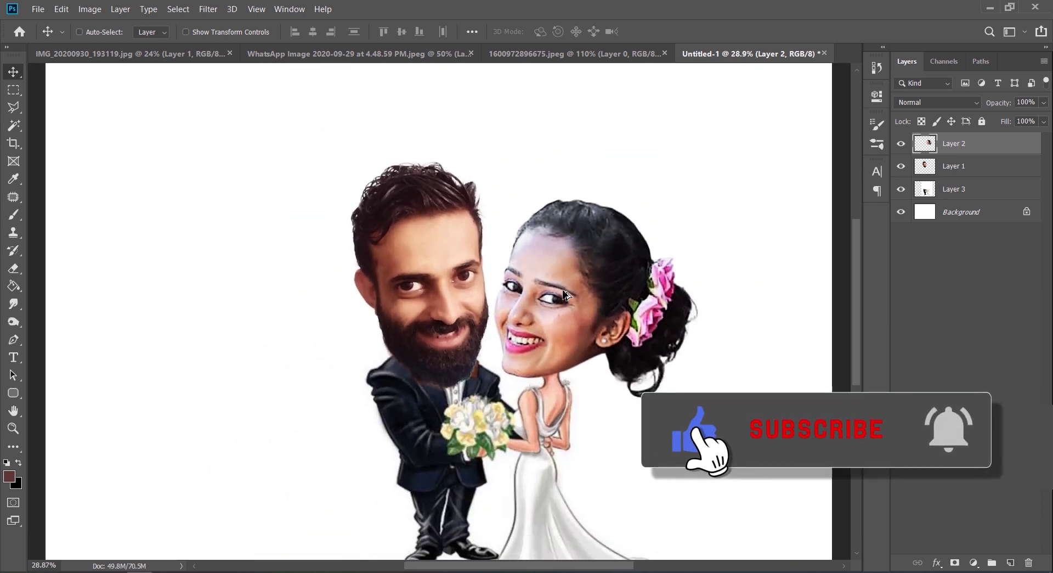
{"action": "scroll", "coordinate": [522, 403], "scroll_direction": "up", "scroll_amount": 5}
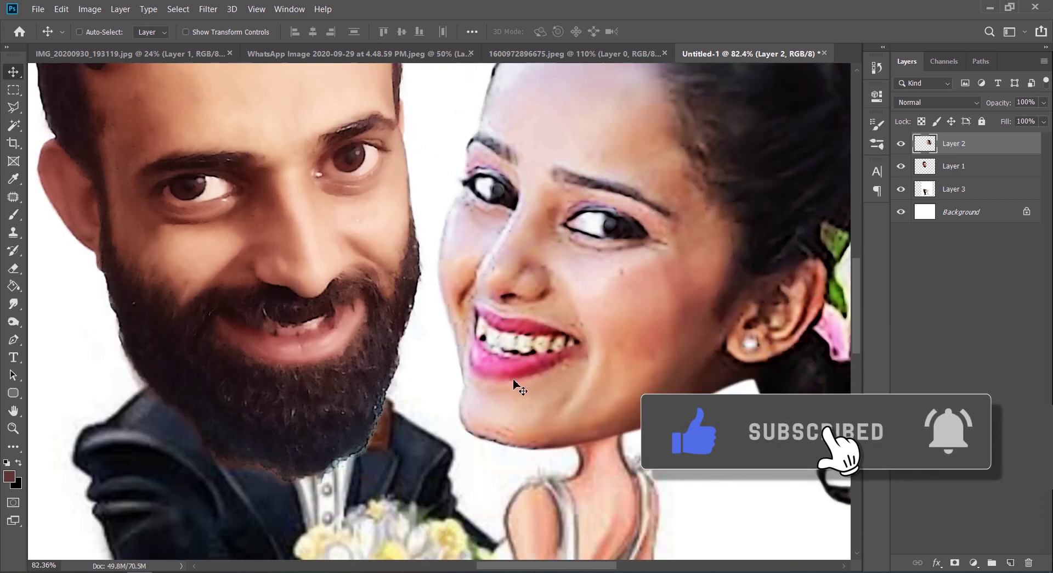
{"action": "scroll", "coordinate": [515, 374], "scroll_direction": "down", "scroll_amount": 5}
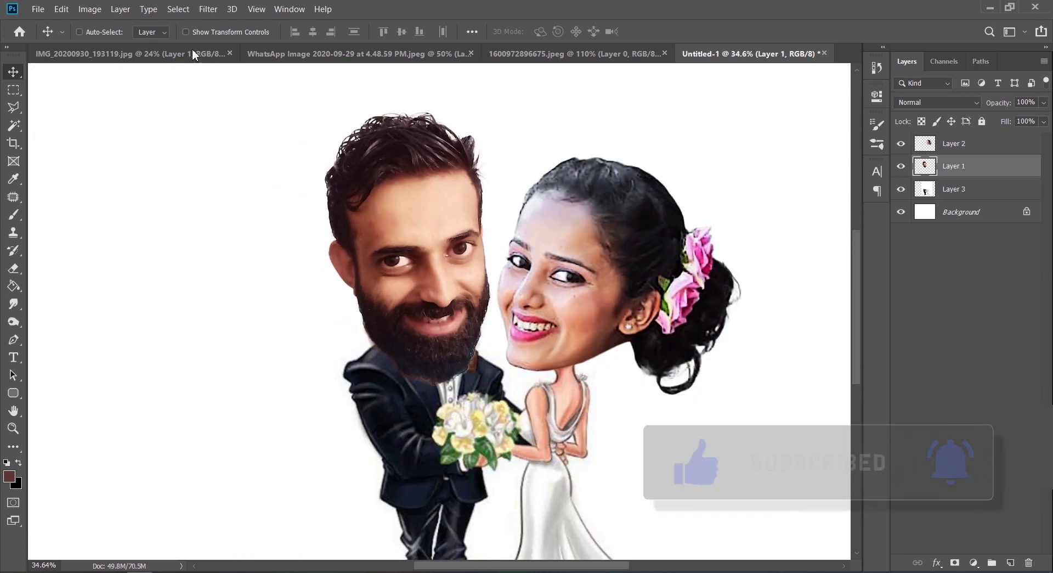
Open the Oil Paint filter on the man's head, enable its preview, and set the stylization to 3.2.
{"action": "left_click", "coordinate": [209, 9]}
{"action": "mouse_move", "coordinate": [234, 246]}
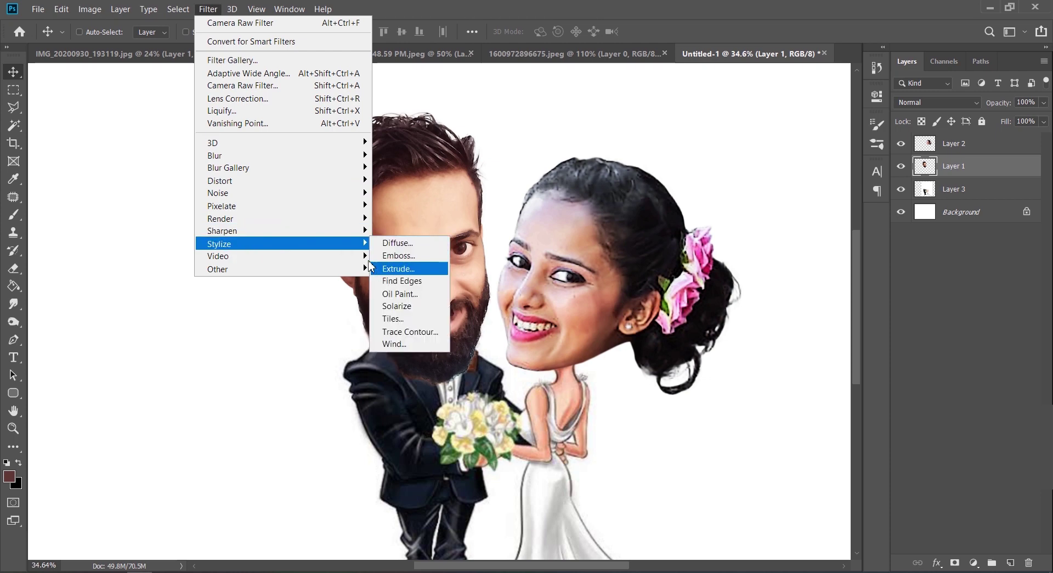
{"action": "left_click", "coordinate": [401, 292]}
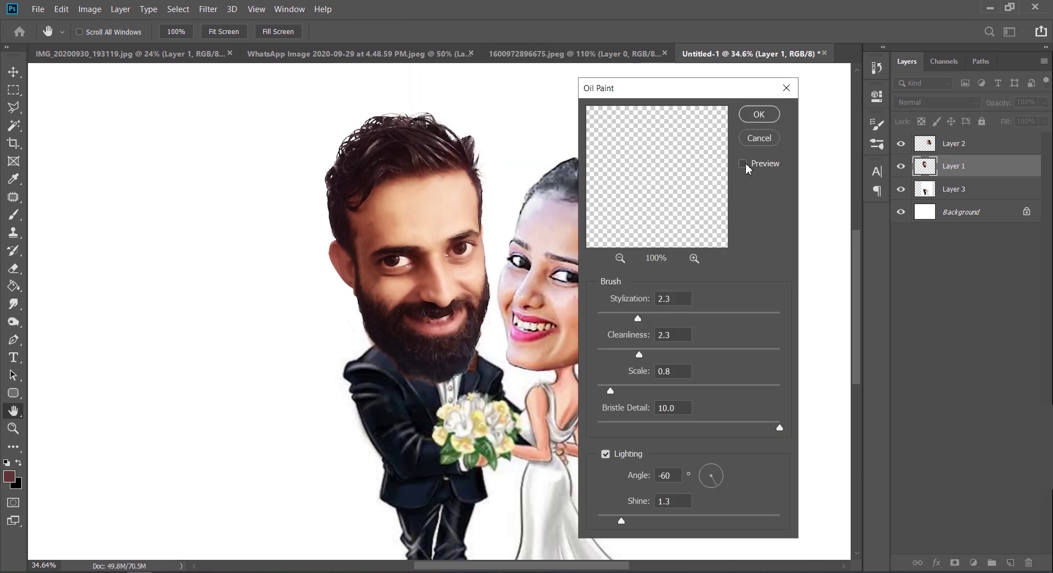
{"action": "left_click", "coordinate": [744, 163]}
{"action": "left_click_drag", "start_coordinate": [637, 318], "coordinate": [650, 318]}
{"action": "left_click", "coordinate": [621, 259]}
{"action": "left_click", "coordinate": [620, 259]}
{"action": "left_click", "coordinate": [621, 259]}
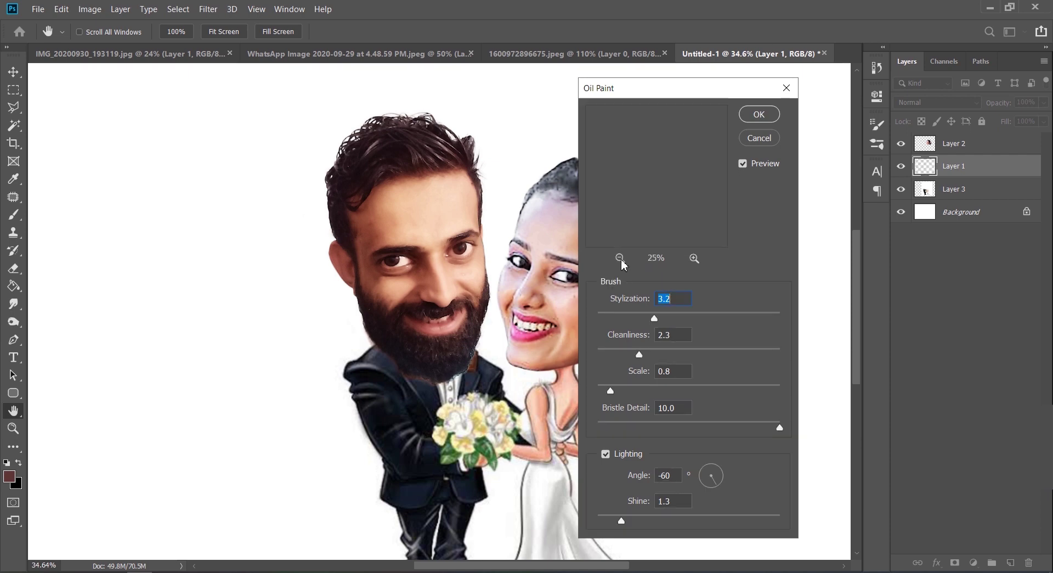
{"action": "left_click", "coordinate": [620, 258]}
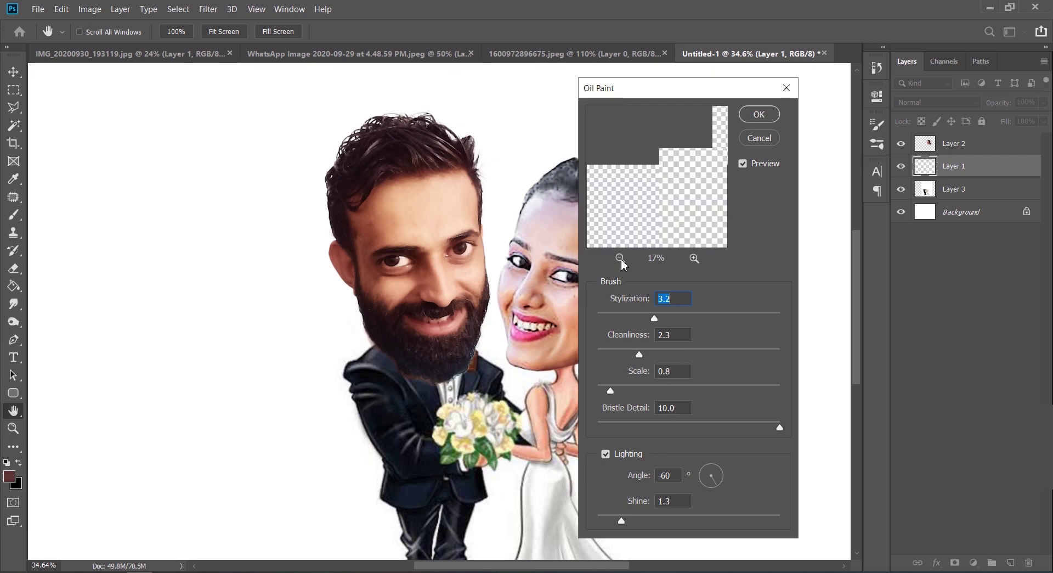
{"action": "left_click", "coordinate": [621, 258]}
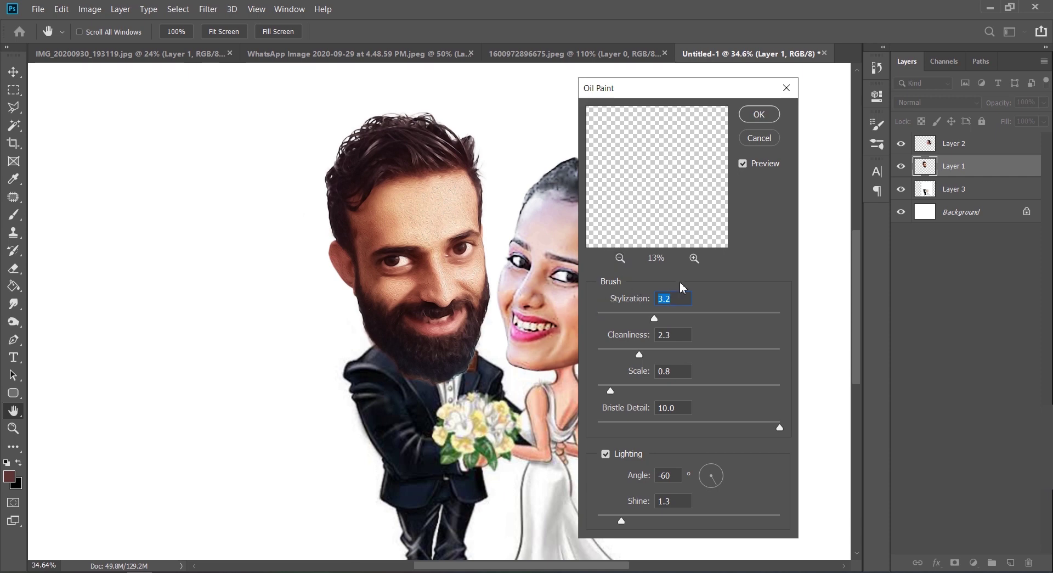
Apply Oil Paint to the man's head with stylization 5.8, cleanliness 8.8, scale 7.1, bristle detail 6.5 and lighting off.
{"action": "left_click", "coordinate": [681, 315]}
{"action": "left_click", "coordinate": [643, 354]}
{"action": "left_click_drag", "start_coordinate": [610, 387], "coordinate": [654, 389]}
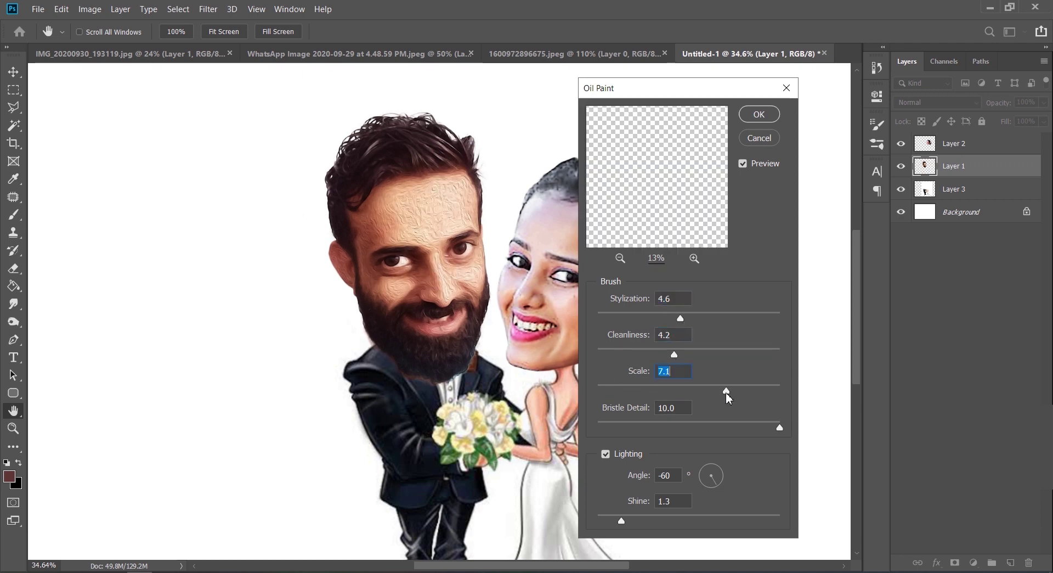
{"action": "left_click", "coordinate": [702, 317]}
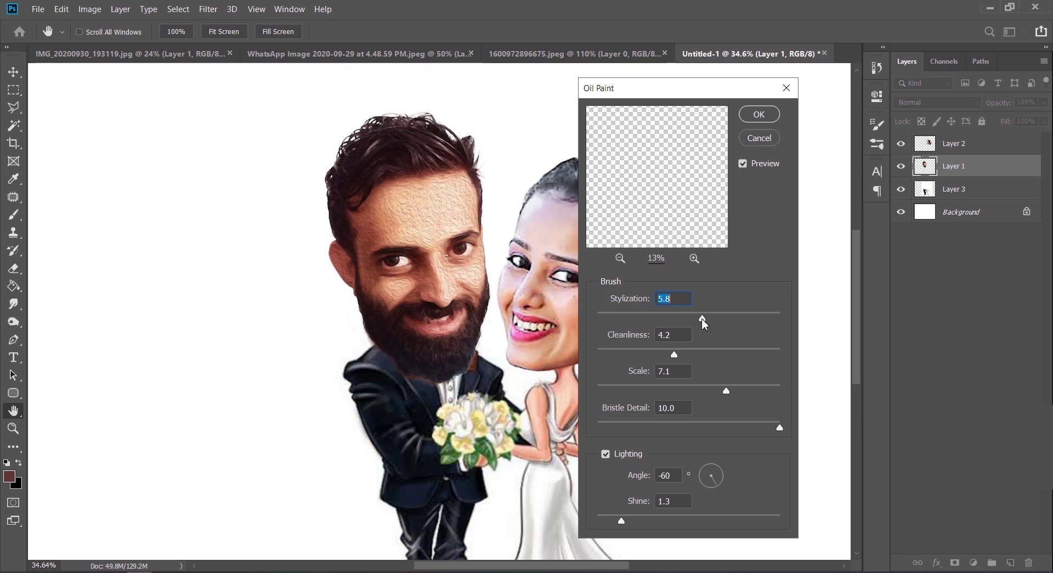
{"action": "left_click_drag", "start_coordinate": [627, 355], "coordinate": [758, 353]}
{"action": "left_click", "coordinate": [605, 453]}
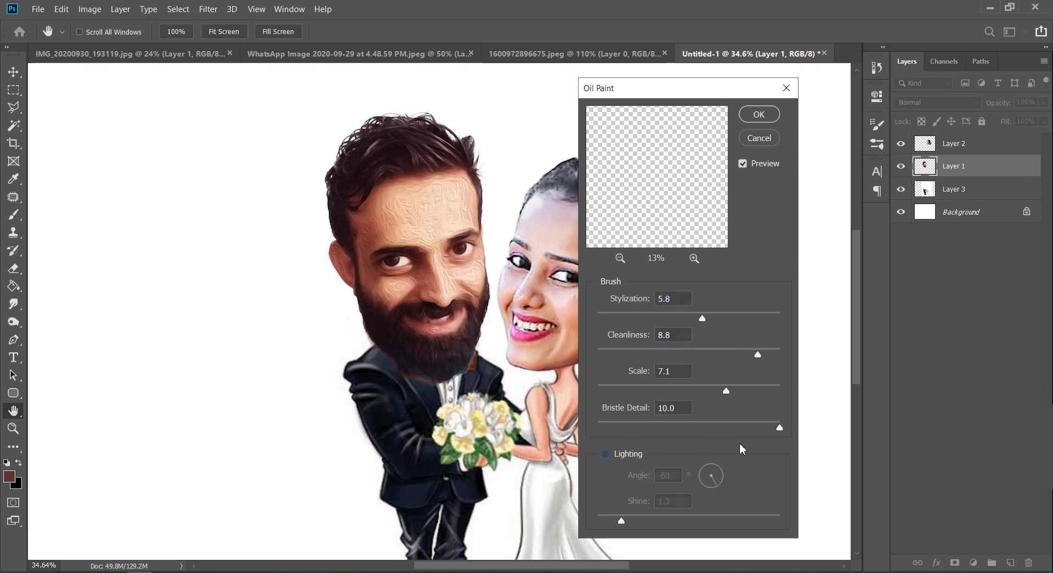
{"action": "left_click_drag", "start_coordinate": [780, 427], "coordinate": [771, 427]}
{"action": "left_click", "coordinate": [759, 115]}
Apply Oil Paint to the woman's head on Layer 2 with stylization 5.8, cleanliness 8.8, scale 7.1, bristle detail 6.5 and lighting off.
{"action": "scroll", "coordinate": [426, 235], "scroll_direction": "up", "scroll_amount": 3}
{"action": "scroll", "coordinate": [426, 232], "scroll_direction": "down", "scroll_amount": 2}
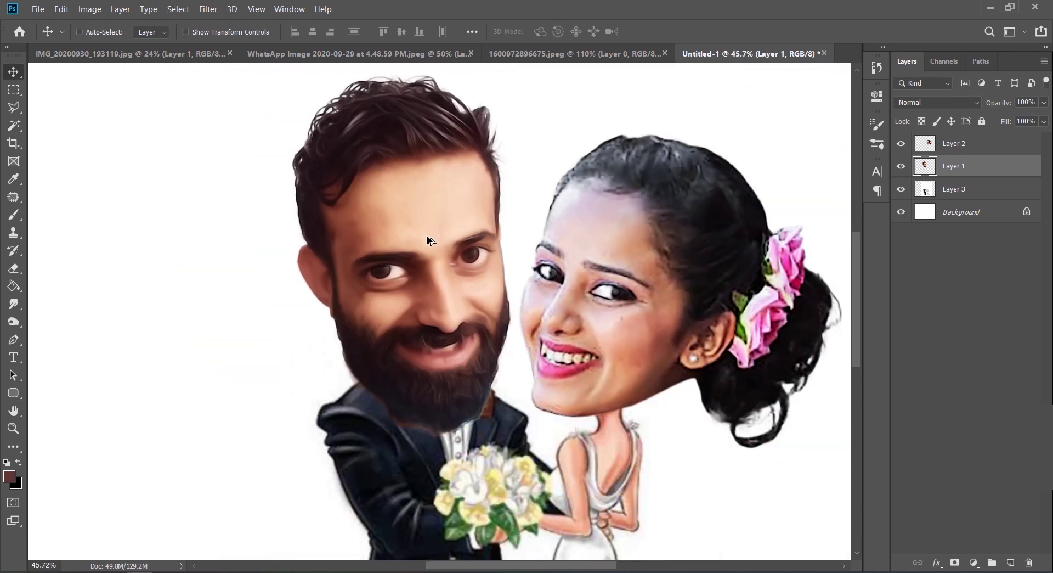
{"action": "scroll", "coordinate": [426, 235], "scroll_direction": "down", "scroll_amount": 1}
{"action": "scroll", "coordinate": [426, 236], "scroll_direction": "up", "scroll_amount": 1}
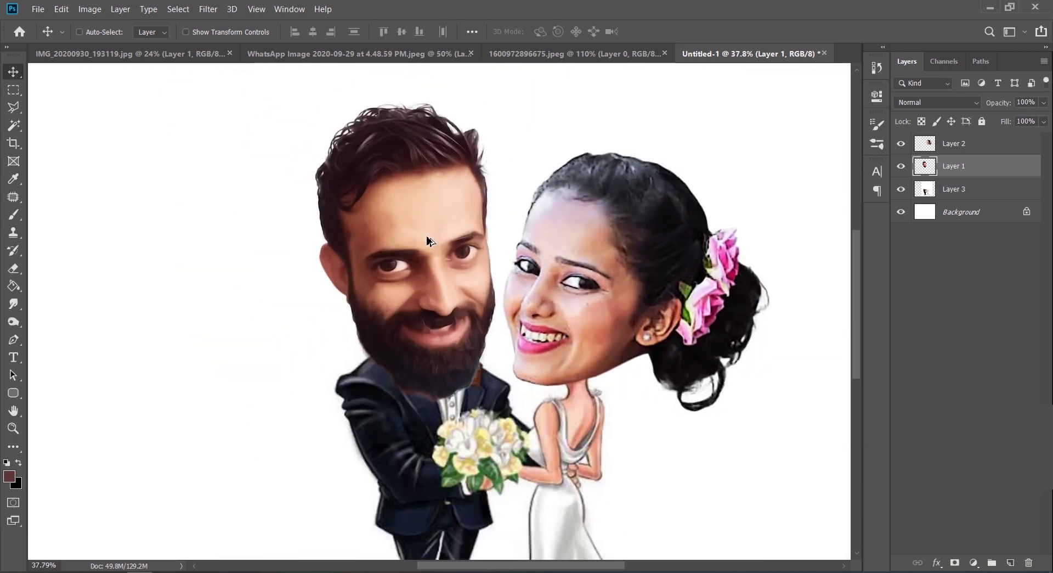
{"action": "scroll", "coordinate": [426, 235], "scroll_direction": "up", "scroll_amount": 1}
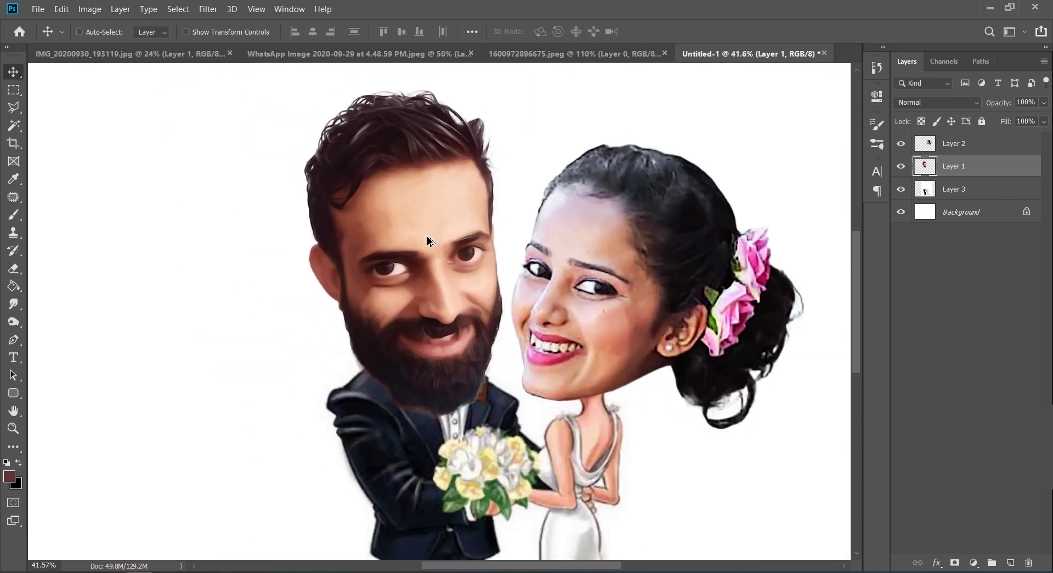
{"action": "scroll", "coordinate": [427, 240], "scroll_direction": "down", "scroll_amount": 1}
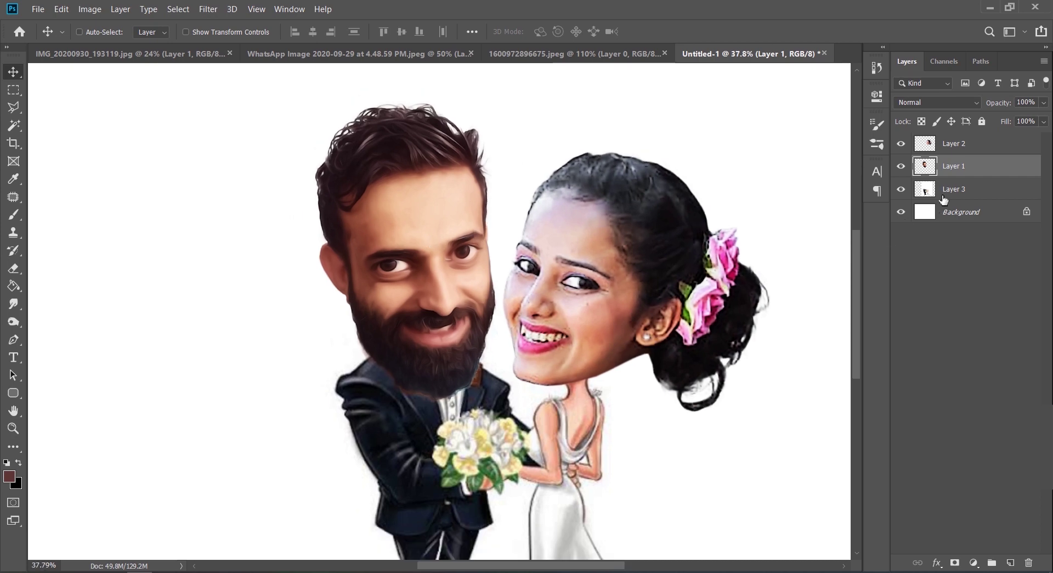
{"action": "left_click", "coordinate": [954, 144]}
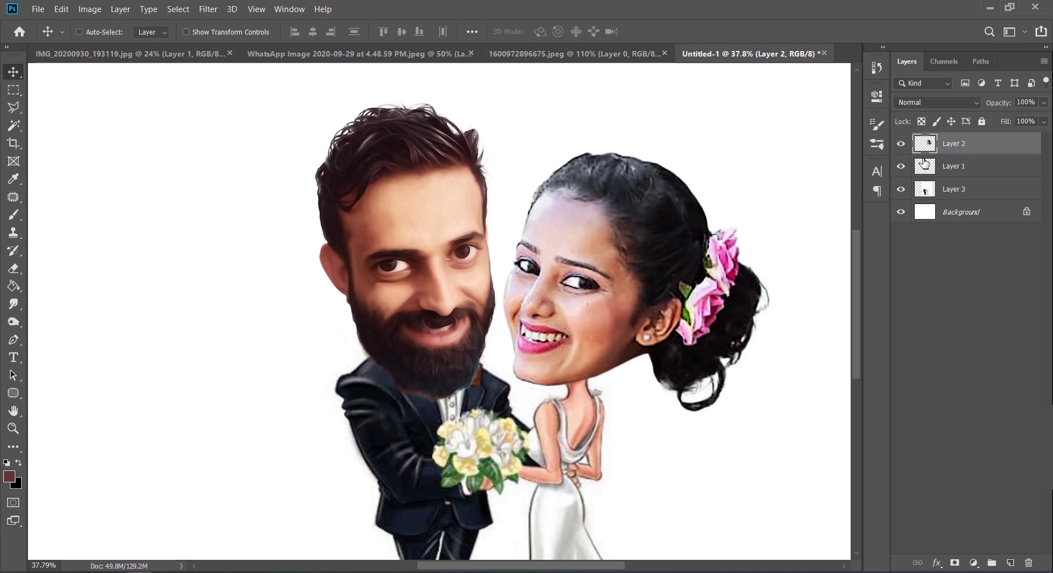
{"action": "left_click", "coordinate": [208, 9]}
{"action": "mouse_move", "coordinate": [244, 196]}
{"action": "mouse_move", "coordinate": [244, 244]}
{"action": "left_click", "coordinate": [400, 295]}
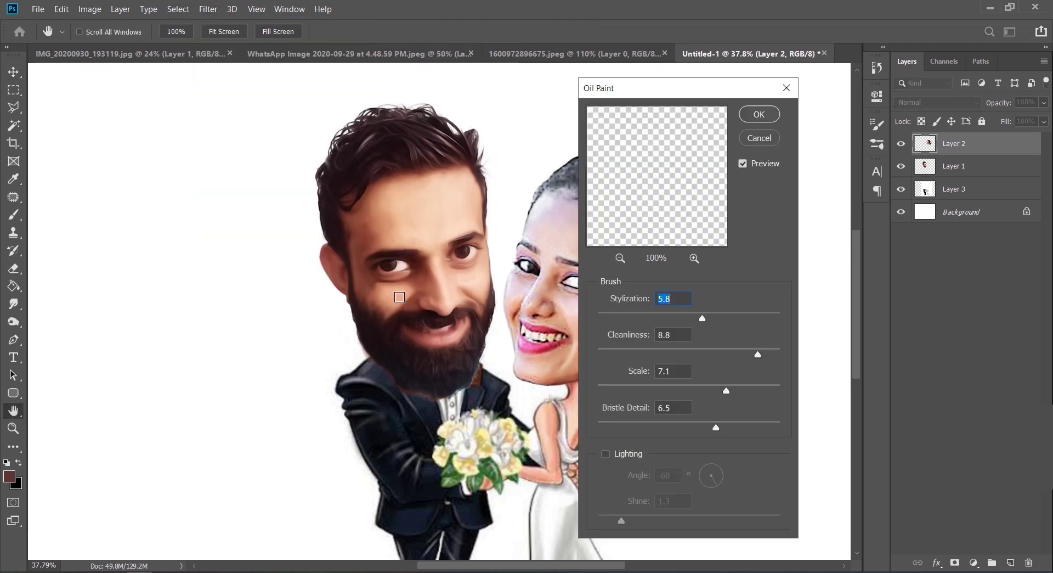
{"action": "mouse_move", "coordinate": [670, 94]}
{"action": "left_mouse_down"}
{"action": "mouse_move", "coordinate": [797, 125]}
{"action": "mouse_move", "coordinate": [847, 122]}
{"action": "left_mouse_up"}
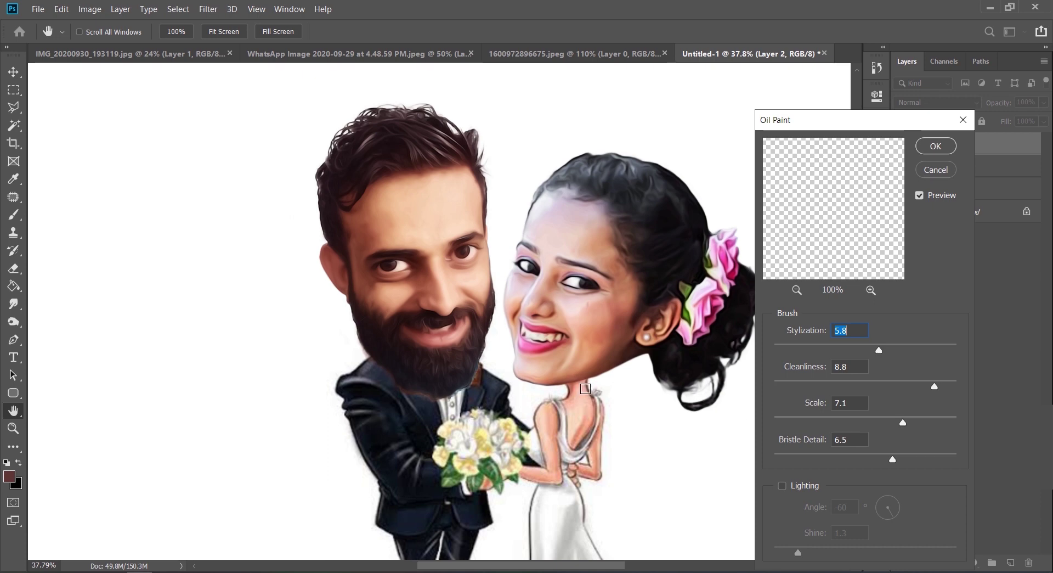
{"action": "left_click", "coordinate": [936, 147]}
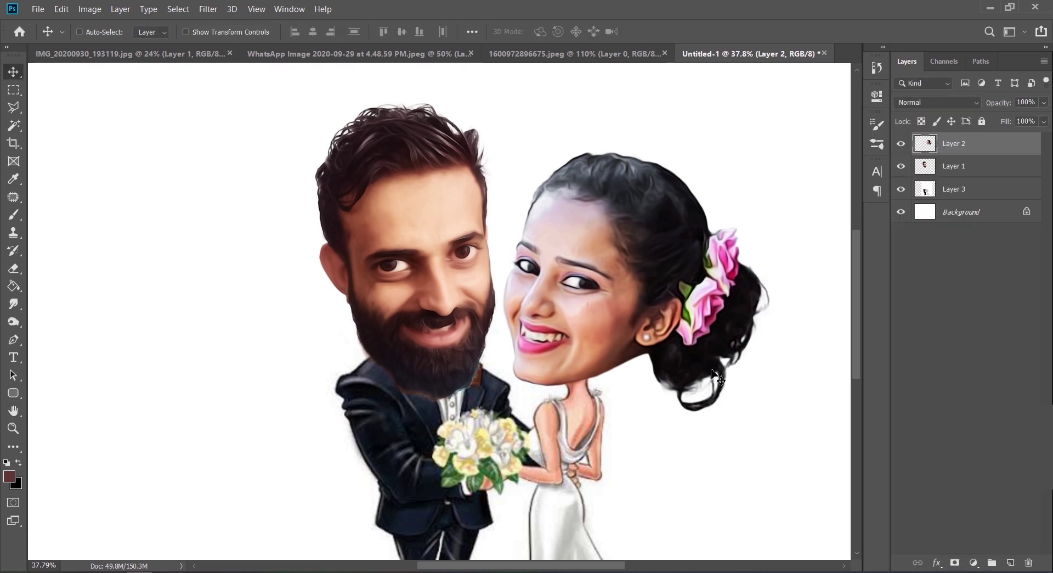
Apply Oil Paint to the couple's bodies on Layer 3 with cleanliness 7.7 and bristle detail 7.3.
{"action": "left_click", "coordinate": [955, 190]}
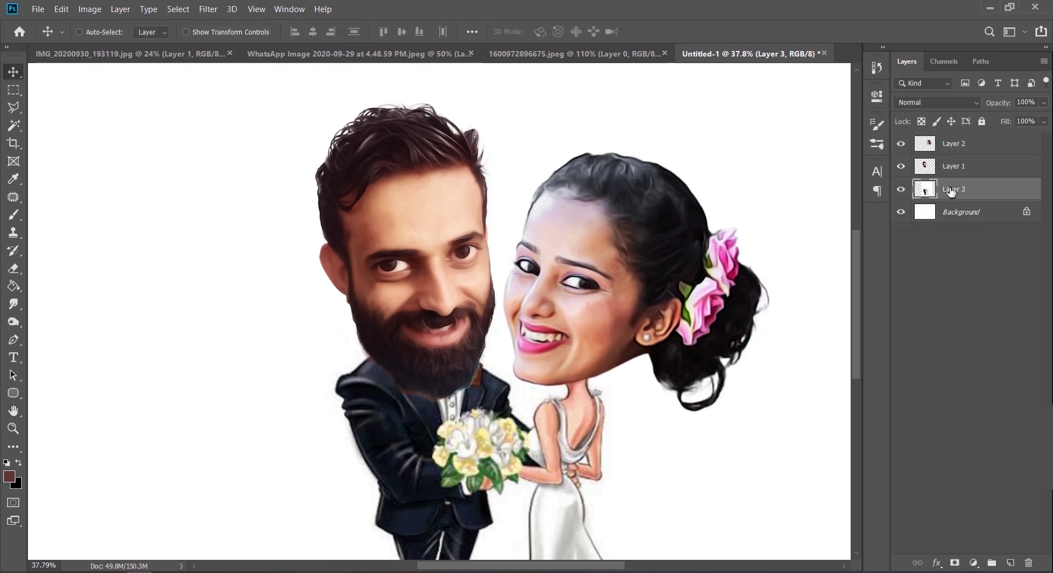
{"action": "left_click", "coordinate": [208, 9]}
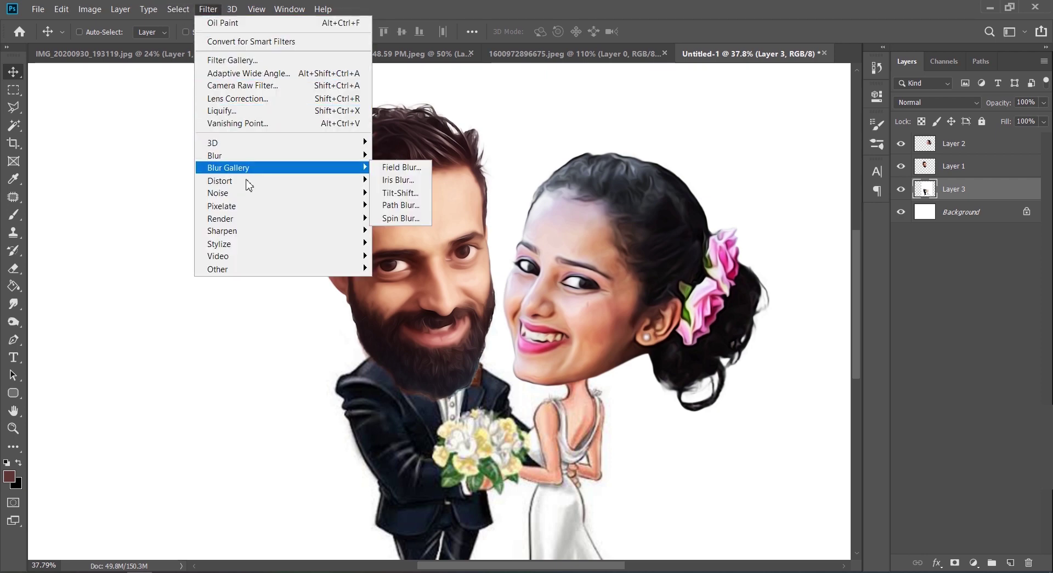
{"action": "mouse_move", "coordinate": [248, 243]}
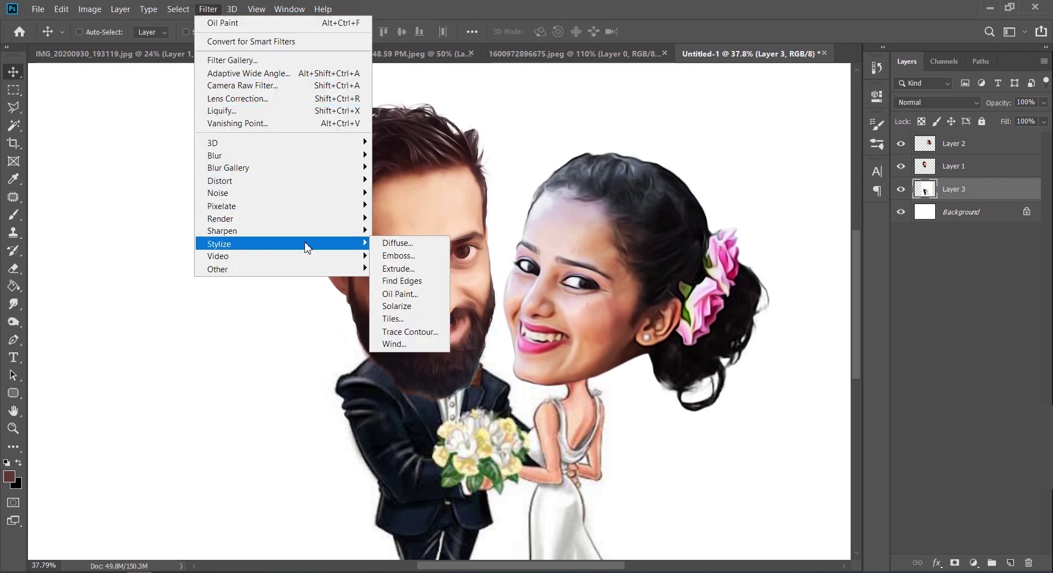
{"action": "left_click", "coordinate": [396, 295]}
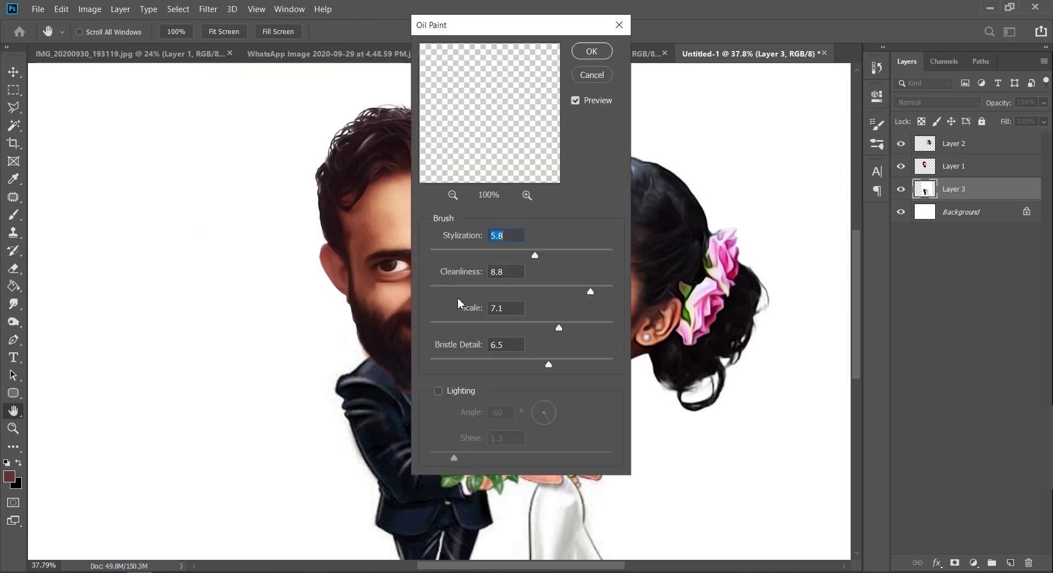
{"action": "left_click_drag", "start_coordinate": [494, 32], "coordinate": [762, 66]}
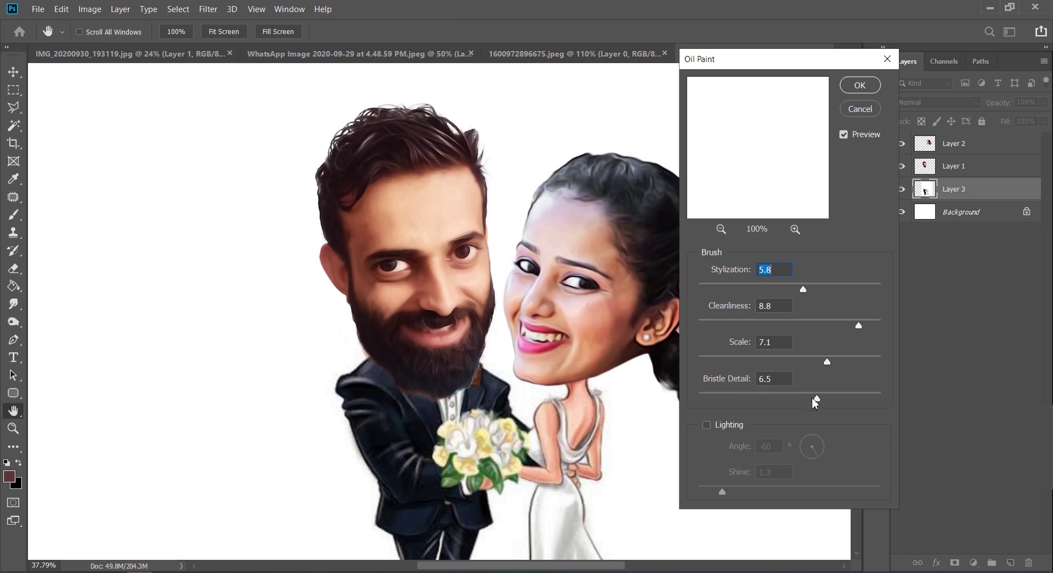
{"action": "left_click_drag", "start_coordinate": [817, 398], "coordinate": [832, 399]}
{"action": "left_click_drag", "start_coordinate": [858, 326], "coordinate": [839, 326]}
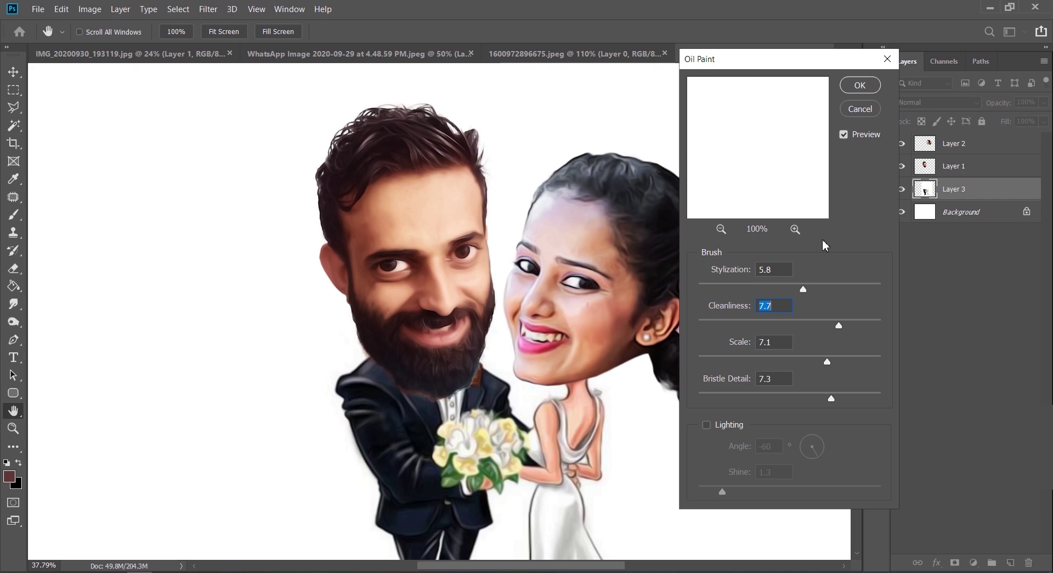
{"action": "left_click", "coordinate": [860, 85]}
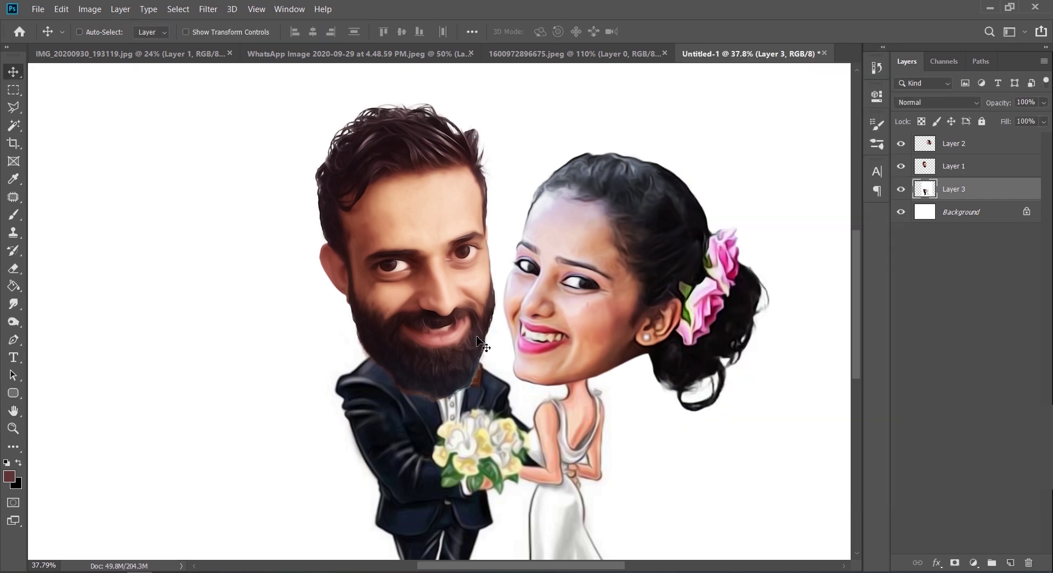
Add a text line with the first partner's name in the empty area beside the man, replacing the placeholder text.
{"action": "scroll", "coordinate": [455, 305], "scroll_direction": "up", "scroll_amount": 1}
{"action": "scroll", "coordinate": [587, 294], "scroll_direction": "down", "scroll_amount": 1}
{"action": "scroll", "coordinate": [572, 296], "scroll_direction": "up", "scroll_amount": 1}
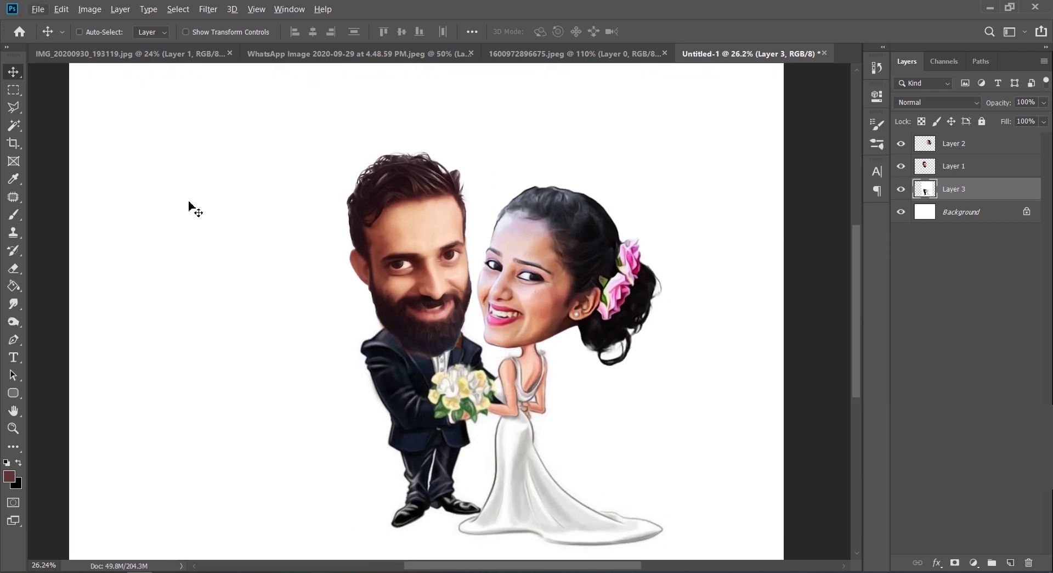
{"action": "key", "text": "t"}
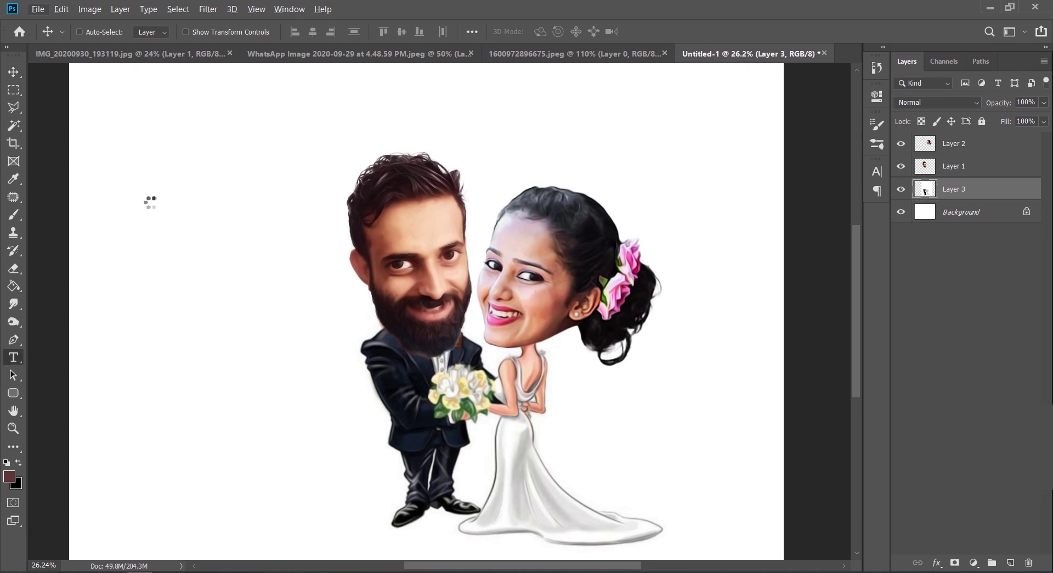
{"action": "key", "text": "alt+t"}
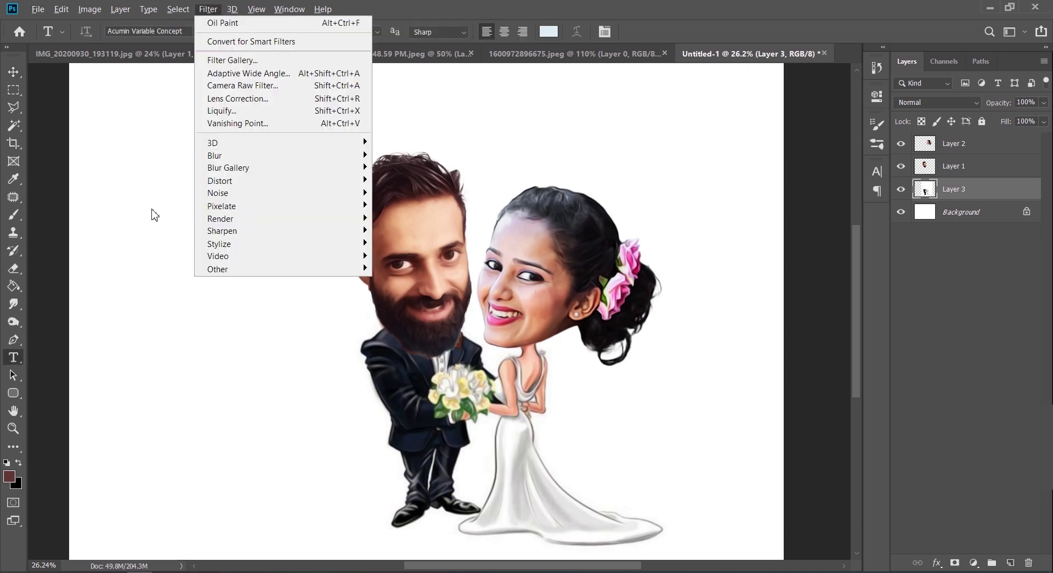
{"action": "left_click", "coordinate": [144, 212]}
{"action": "left_click", "coordinate": [143, 211]}
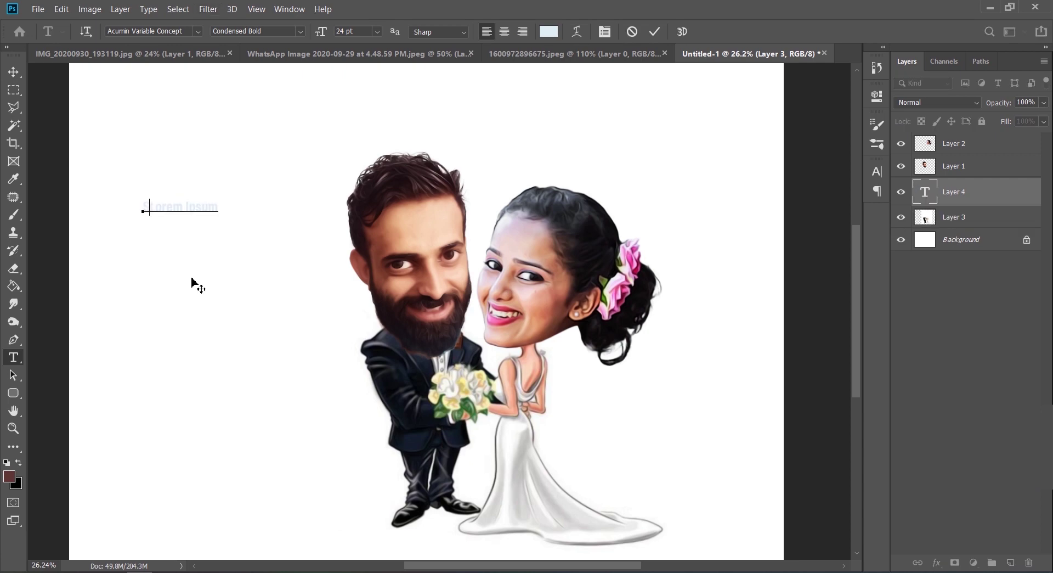
{"action": "type", "text": "Sylvino"}
{"action": "key", "text": "Delete"}
{"action": "key", "text": "Delete"}
{"action": "key", "text": "Delete"}
{"action": "key", "text": "Delete"}
{"action": "key", "text": "Delete"}
{"action": "key", "text": "Delete"}
{"action": "key", "text": "Delete"}
{"action": "key", "text": "Delete"}
{"action": "key", "text": "Delete"}
{"action": "key", "text": "Delete"}
{"action": "key", "text": "Delete"}
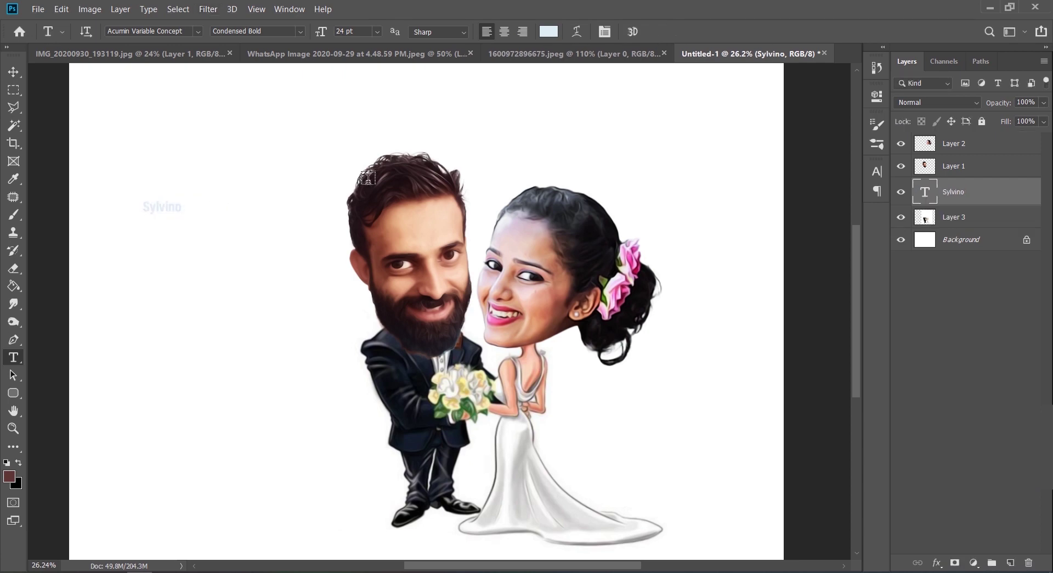
{"action": "left_click", "coordinate": [656, 33]}
Try the Aliando Rocky font on the name text.
{"action": "key", "text": "v"}
{"action": "left_click", "coordinate": [877, 172]}
{"action": "left_click", "coordinate": [794, 190]}
{"action": "scroll", "coordinate": [876, 527], "scroll_direction": "down", "scroll_amount": 2}
{"action": "scroll", "coordinate": [880, 397], "scroll_direction": "down", "scroll_amount": 1}
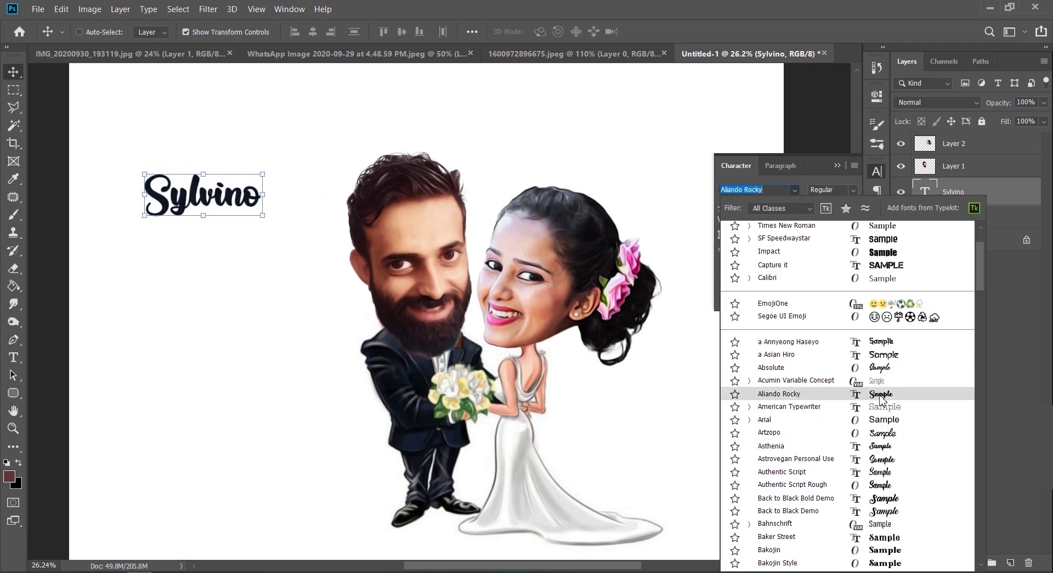
{"action": "left_click", "coordinate": [881, 397]}
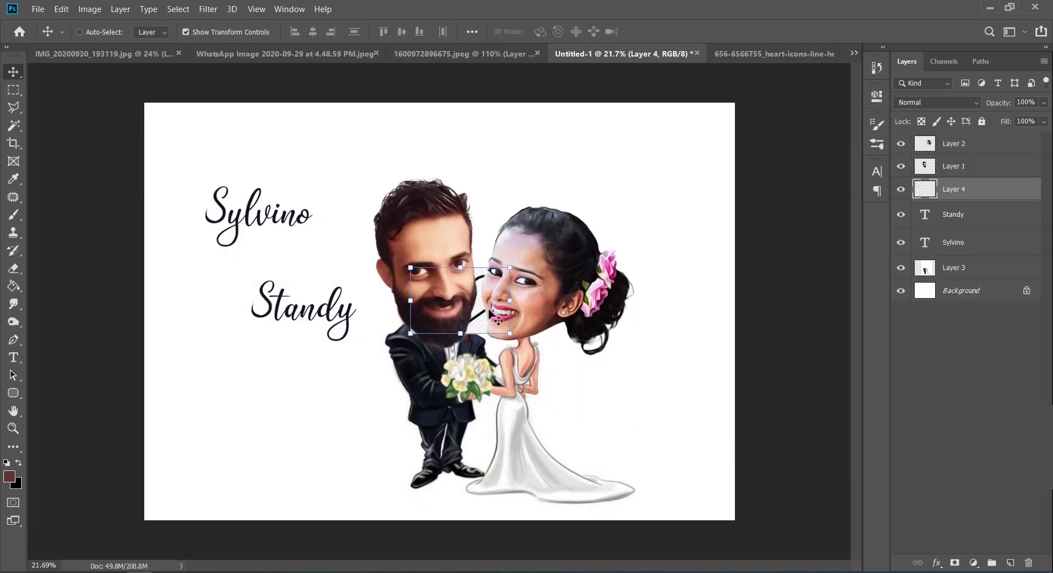
Bring the hearts layer to the top of the layer stack and move the hearts over to the two names.
{"action": "left_click_drag", "start_coordinate": [979, 188], "coordinate": [979, 136]}
{"action": "left_click_drag", "start_coordinate": [474, 306], "coordinate": [315, 262]}
{"action": "scroll", "coordinate": [314, 262], "scroll_direction": "up", "scroll_amount": 11}
{"action": "scroll", "coordinate": [262, 242], "scroll_direction": "up", "scroll_amount": 1}
Adjust the layer style settings of the hearts layer and convert it to a smart object.
{"action": "double_click", "coordinate": [1024, 145]}
{"action": "left_click_drag", "start_coordinate": [954, 134], "coordinate": [934, 121]}
{"action": "left_click", "coordinate": [742, 325]}
{"action": "left_click", "coordinate": [738, 325]}
{"action": "mouse_move", "coordinate": [684, 391]}
{"action": "left_mouse_down"}
{"action": "mouse_move", "coordinate": [705, 394]}
{"action": "mouse_move", "coordinate": [684, 392]}
{"action": "left_mouse_up"}
{"action": "left_click_drag", "start_coordinate": [856, 361], "coordinate": [796, 362]}
{"action": "left_click", "coordinate": [959, 157]}
{"action": "right_click", "coordinate": [983, 143]}
{"action": "left_click", "coordinate": [830, 184]}
Scale down the hearts and arrange them with the two names so the hearts sit between the text lines.
{"action": "scroll", "coordinate": [347, 269], "scroll_direction": "down", "scroll_amount": 5}
{"action": "mouse_move", "coordinate": [295, 303]}
{"action": "left_mouse_down"}
{"action": "mouse_move", "coordinate": [498, 303]}
{"action": "mouse_move", "coordinate": [300, 303]}
{"action": "left_mouse_up"}
{"action": "left_click_drag", "start_coordinate": [395, 228], "coordinate": [318, 277]}
{"action": "left_click", "coordinate": [524, 32]}
{"action": "scroll", "coordinate": [340, 250], "scroll_direction": "down", "scroll_amount": 4}
{"action": "scroll", "coordinate": [387, 265], "scroll_direction": "down", "scroll_amount": 1}
{"action": "left_click_drag", "start_coordinate": [289, 310], "coordinate": [307, 310], "text": "ctrl"}
{"action": "left_click", "coordinate": [238, 32]}
{"action": "left_click_drag", "start_coordinate": [241, 201], "coordinate": [240, 193], "text": "ctrl"}
{"action": "left_click_drag", "start_coordinate": [287, 256], "coordinate": [277, 249], "text": "ctrl"}
Select a piece of the back heart's outline with the Polygonal Lasso and copy it to a new layer.
{"action": "scroll", "coordinate": [269, 239], "scroll_direction": "up", "scroll_amount": 17}
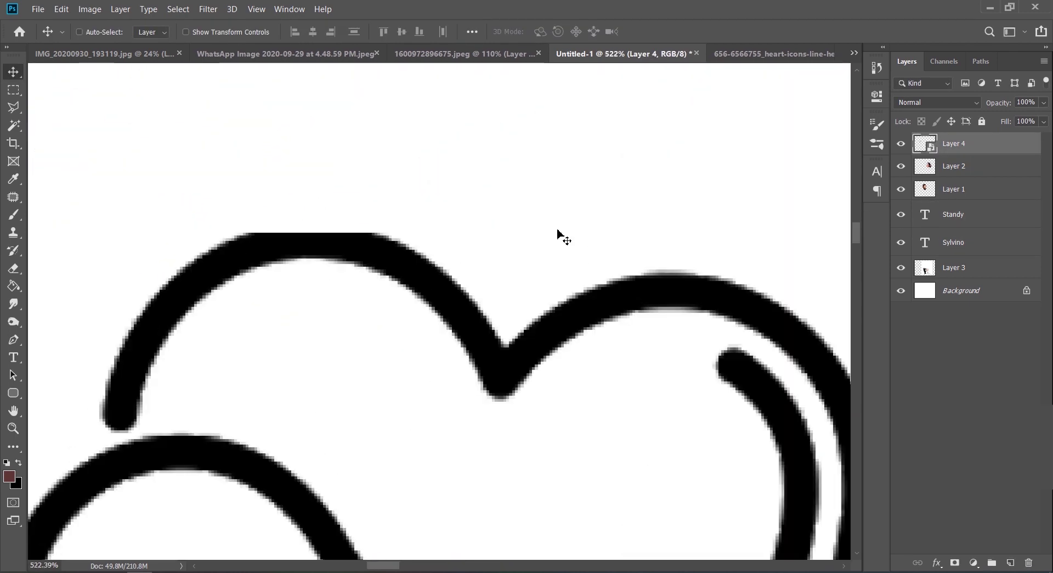
{"action": "key", "text": "l"}
{"action": "left_click", "coordinate": [428, 221]}
{"action": "left_click", "coordinate": [367, 297]}
{"action": "left_click", "coordinate": [439, 375]}
{"action": "left_click", "coordinate": [518, 267]}
{"action": "left_click", "coordinate": [428, 221]}
{"action": "key", "text": "ctrl+j"}
Move and transform the copied outline piece to patch the flattened top of the back heart.
{"action": "key", "text": "v"}
{"action": "left_click_drag", "start_coordinate": [522, 270], "coordinate": [402, 217]}
{"action": "key", "text": "ctrl+t"}
{"action": "left_click_drag", "start_coordinate": [370, 188], "coordinate": [317, 166]}
{"action": "left_click_drag", "start_coordinate": [389, 244], "coordinate": [397, 244]}
{"action": "left_click_drag", "start_coordinate": [239, 243], "coordinate": [225, 244]}
{"action": "left_click", "coordinate": [614, 32]}
{"action": "left_click_drag", "start_coordinate": [377, 225], "coordinate": [384, 236]}
{"action": "key", "text": "Return"}
Combine the hearts layer and the copied outline piece into a single smart object.
{"action": "left_click", "coordinate": [961, 166], "text": "ctrl"}
{"action": "right_click", "coordinate": [963, 166]}
{"action": "left_click", "coordinate": [834, 137]}
Colorize the hearts red with a Hue/Saturation adjustment, raising the saturation and lightness.
{"action": "scroll", "coordinate": [425, 198], "scroll_direction": "down", "scroll_amount": 14}
{"action": "left_click", "coordinate": [89, 10]}
{"action": "mouse_move", "coordinate": [112, 43]}
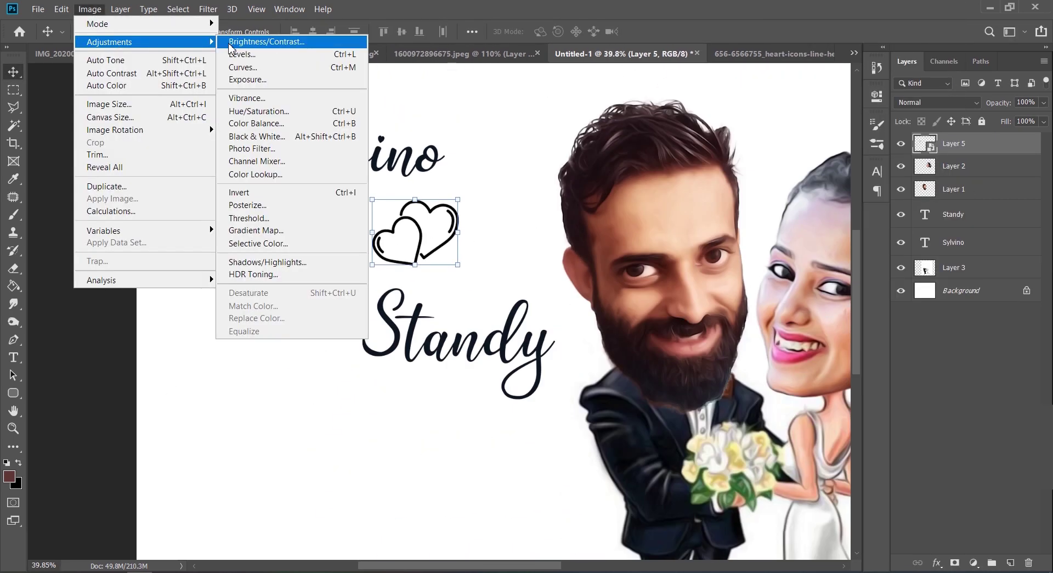
{"action": "left_click", "coordinate": [252, 112]}
{"action": "left_click_drag", "start_coordinate": [472, 96], "coordinate": [676, 91]}
{"action": "left_click", "coordinate": [826, 266]}
{"action": "left_click_drag", "start_coordinate": [661, 222], "coordinate": [719, 222]}
{"action": "left_click_drag", "start_coordinate": [695, 256], "coordinate": [725, 261]}
{"action": "left_click", "coordinate": [847, 118]}
Change the upper name's text color to a muted slate blue.
{"action": "scroll", "coordinate": [364, 218], "scroll_direction": "down", "scroll_amount": 7}
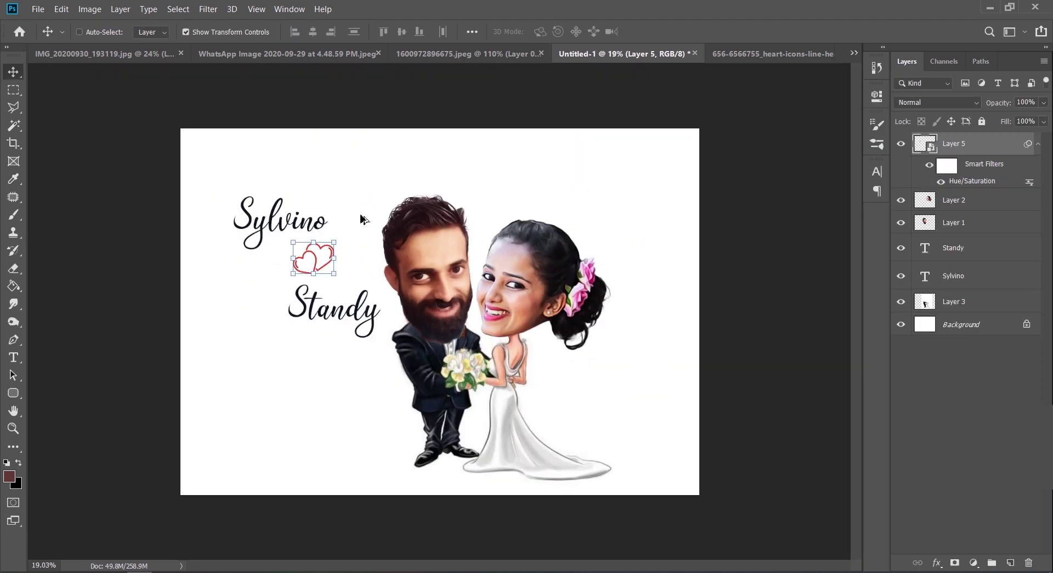
{"action": "scroll", "coordinate": [364, 219], "scroll_direction": "up", "scroll_amount": 5}
{"action": "left_click", "coordinate": [230, 33]}
{"action": "scroll", "coordinate": [322, 234], "scroll_direction": "down", "scroll_amount": 3}
{"action": "left_click", "coordinate": [259, 202], "text": "ctrl"}
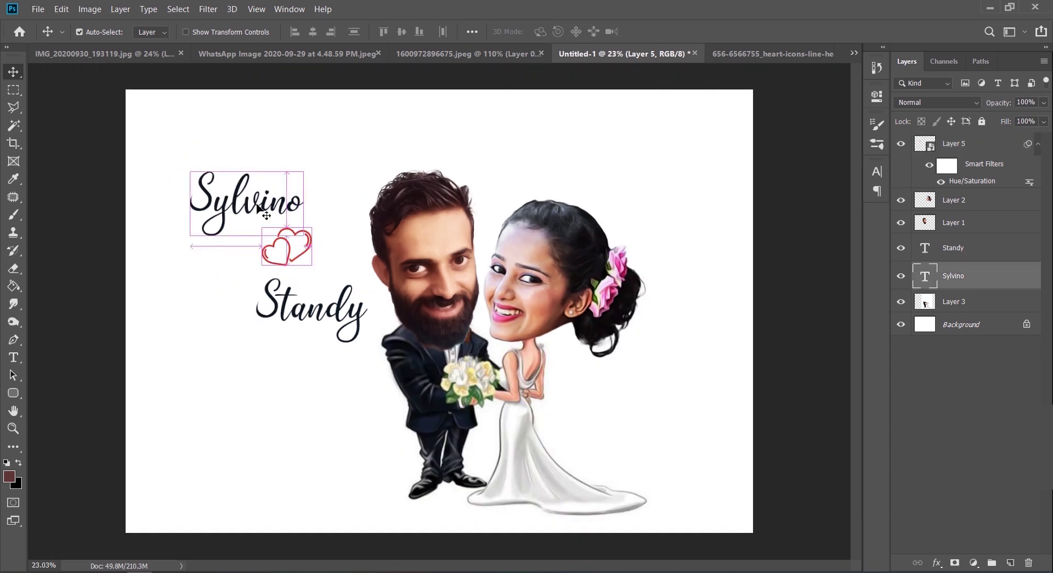
{"action": "left_click", "coordinate": [877, 172]}
{"action": "left_click", "coordinate": [840, 248]}
{"action": "left_click_drag", "start_coordinate": [642, 237], "coordinate": [677, 251]}
{"action": "left_click", "coordinate": [944, 151]}
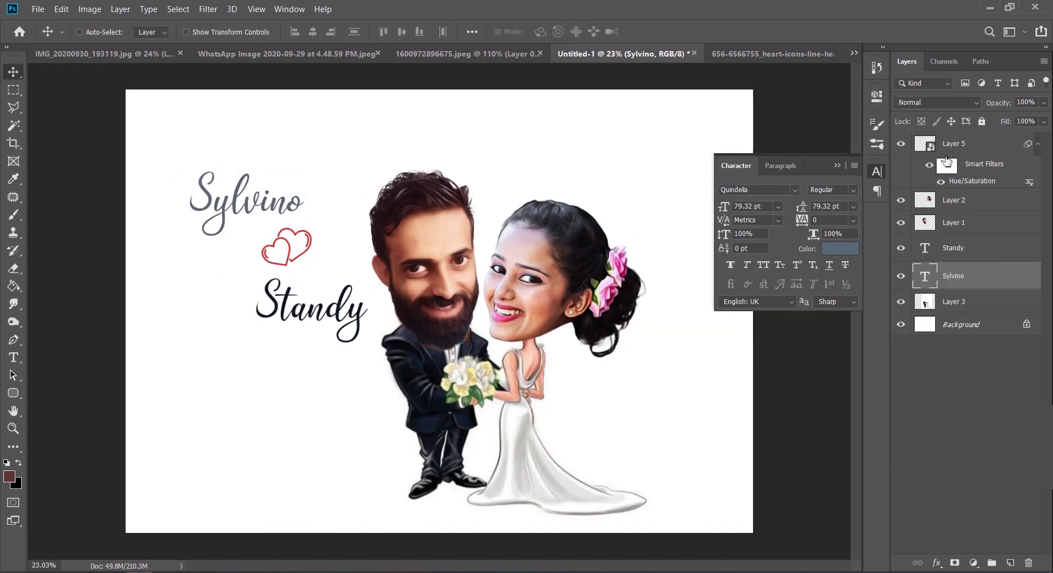
Give the lower name the same muted slate blue text color and close the character settings.
{"action": "left_click", "coordinate": [364, 293]}
{"action": "left_click", "coordinate": [840, 249]}
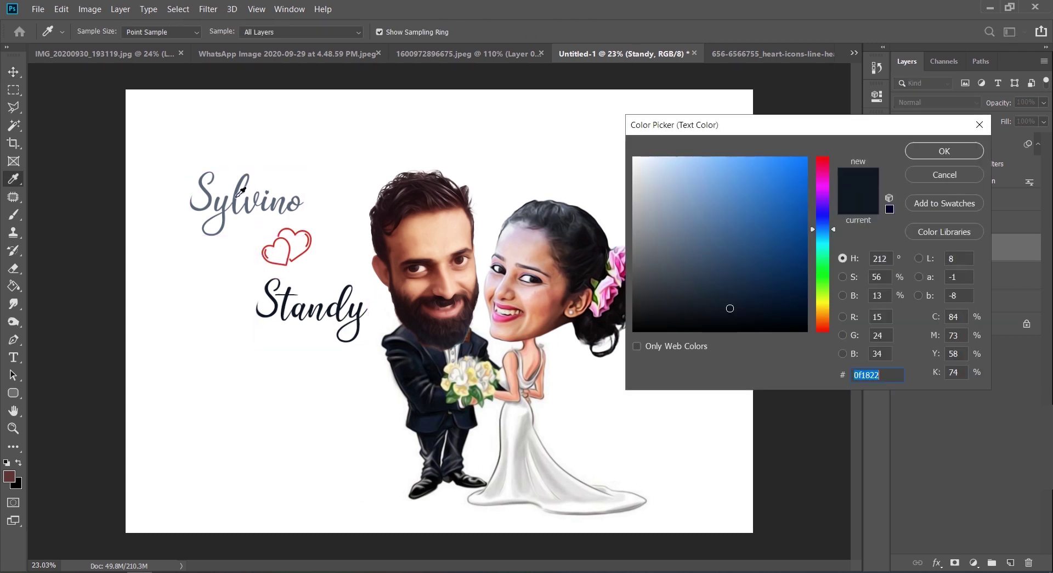
{"action": "left_click", "coordinate": [674, 250]}
{"action": "left_click", "coordinate": [963, 153]}
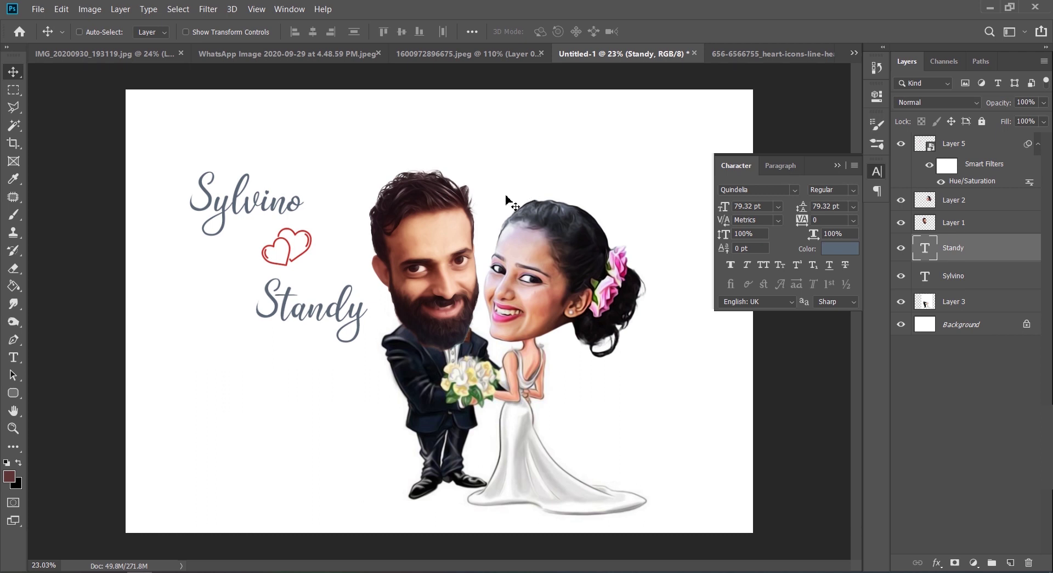
{"action": "scroll", "coordinate": [540, 201], "scroll_direction": "down", "scroll_amount": 1}
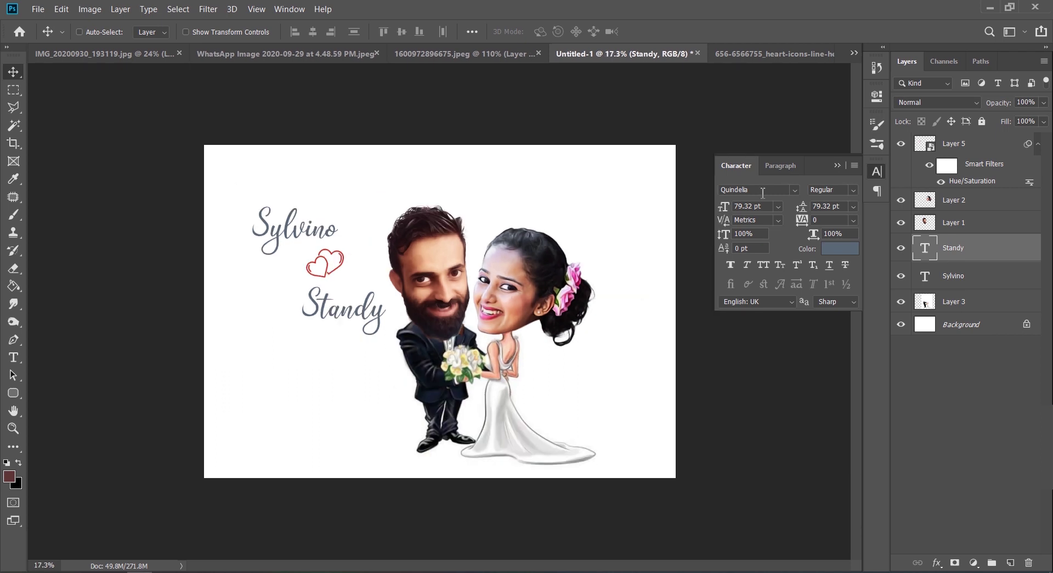
{"action": "left_click", "coordinate": [836, 165]}
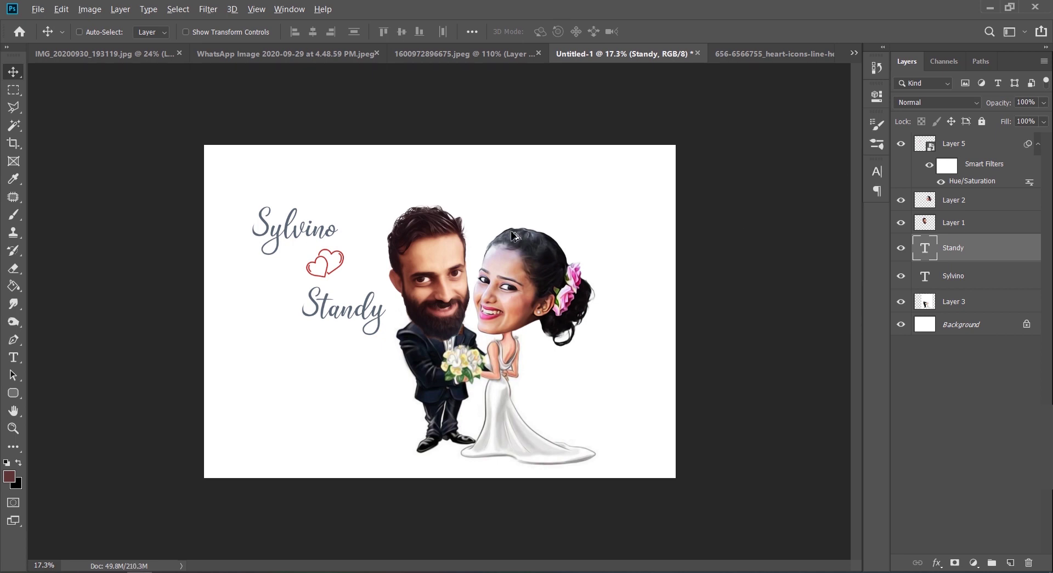
{"action": "scroll", "coordinate": [508, 235], "scroll_direction": "up", "scroll_amount": 1}
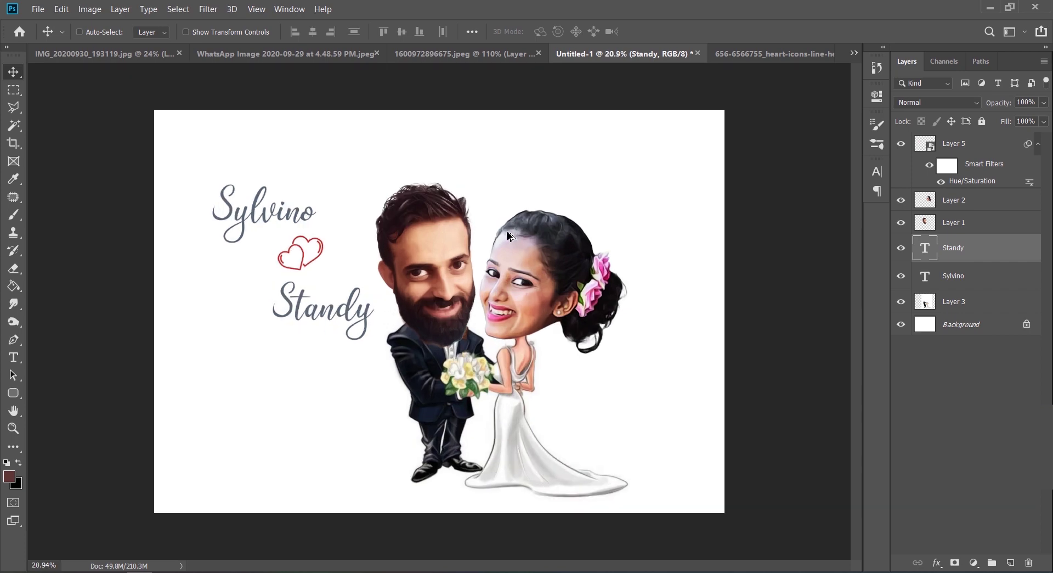